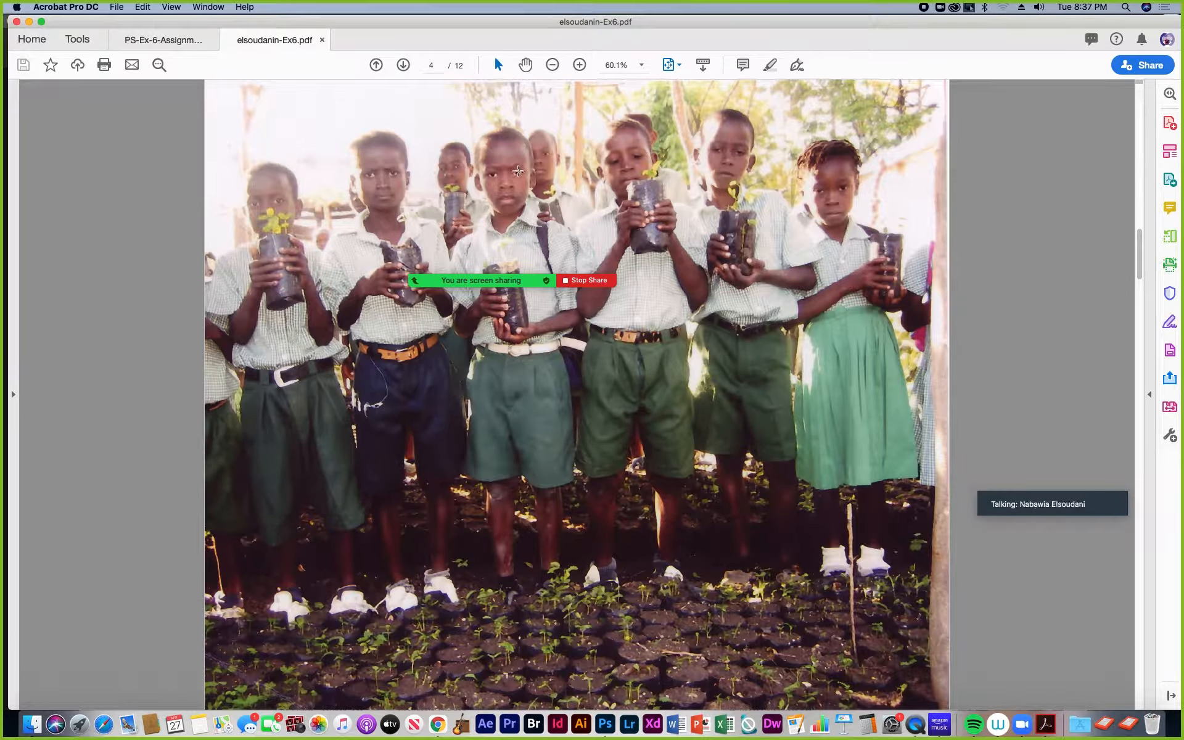
Step: Page through the photos in the exercise PDF and return to its first page
{"action": "left_click", "coordinate": [402, 66]}
{"action": "left_click", "coordinate": [402, 66]}
{"action": "left_click", "coordinate": [376, 65]}
{"action": "left_click", "coordinate": [376, 65]}
{"action": "left_click", "coordinate": [376, 65]}
{"action": "left_click", "coordinate": [376, 66]}
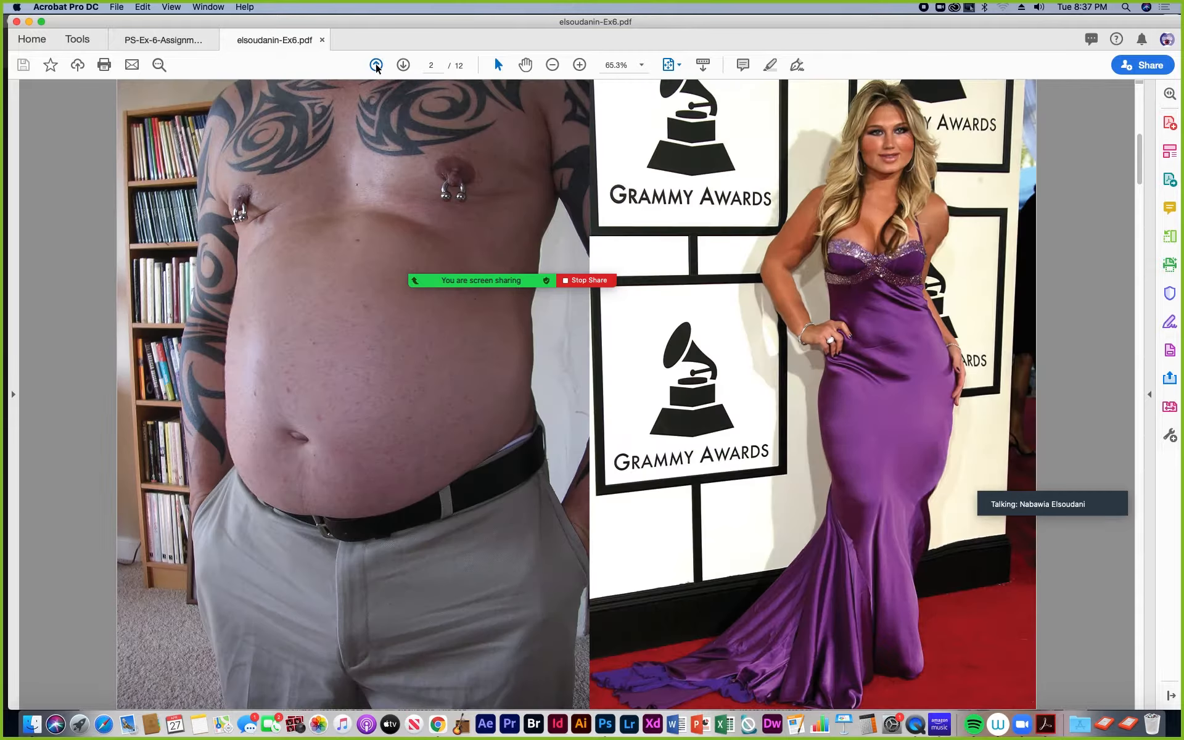
{"action": "left_click", "coordinate": [376, 64]}
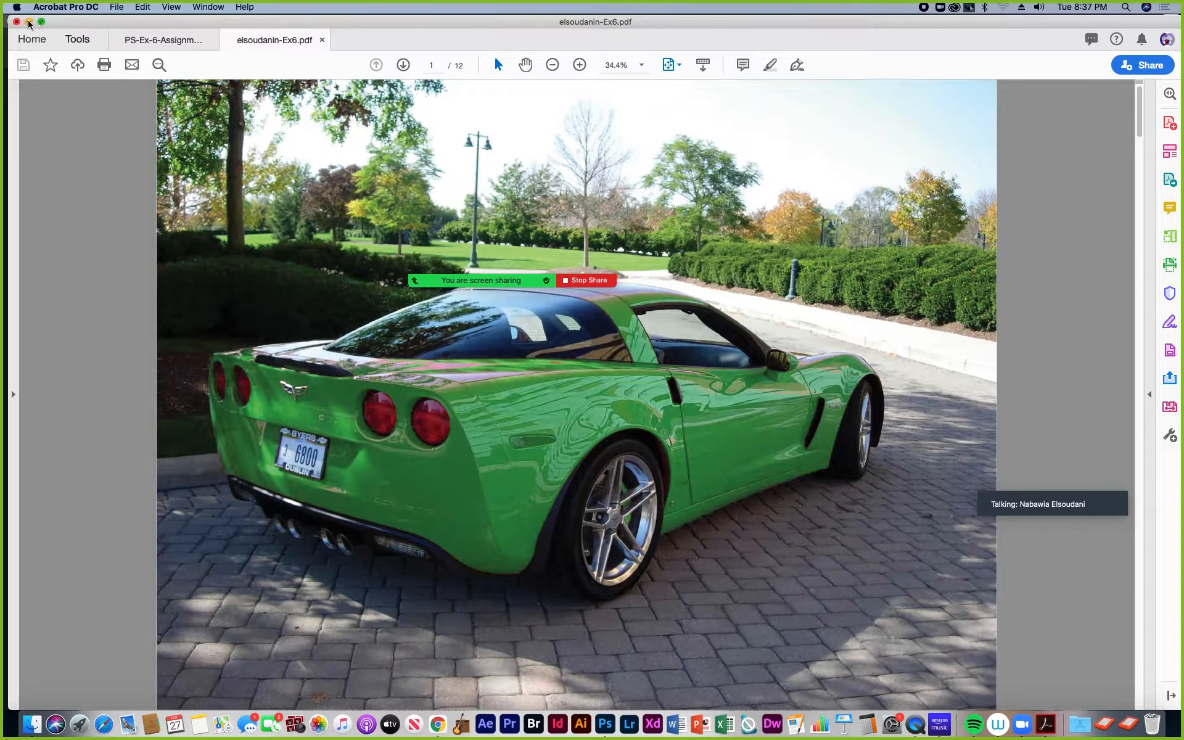
Step: Switch to Photoshop and open XtraCrd-UseAdjustmentLayer.jpg from the Exercise 6 folder
{"action": "left_click", "coordinate": [610, 724]}
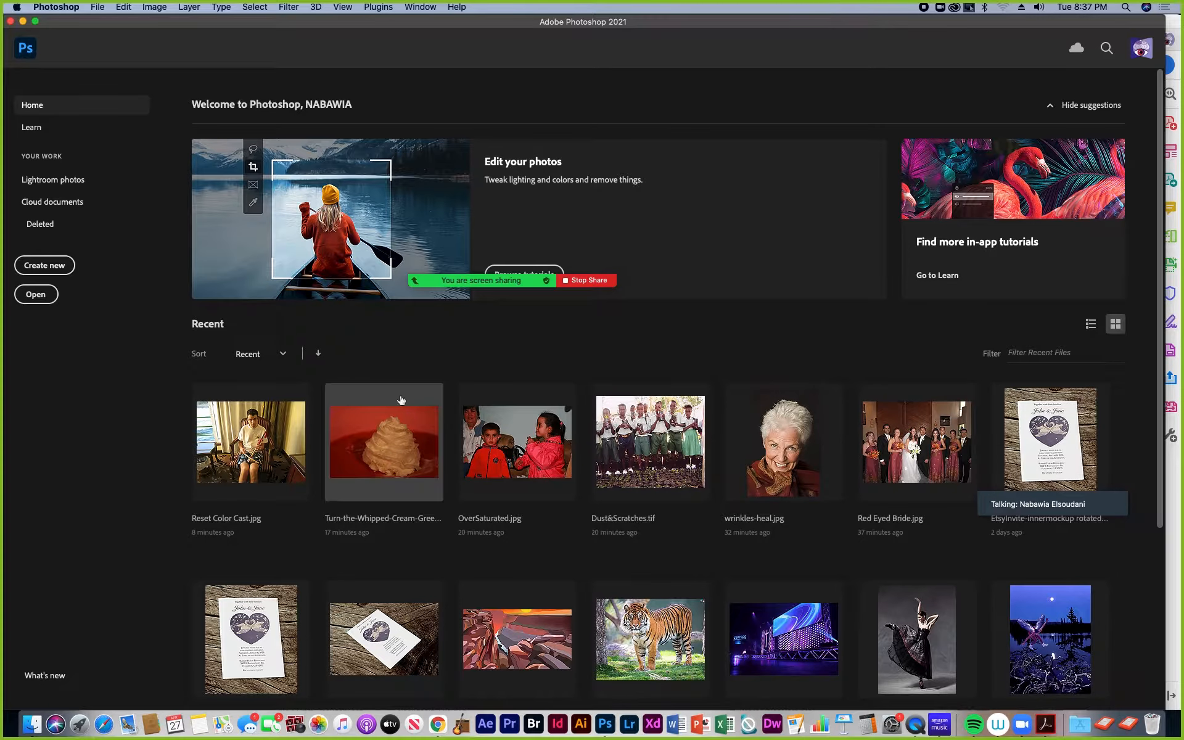
{"action": "left_click", "coordinate": [99, 7]}
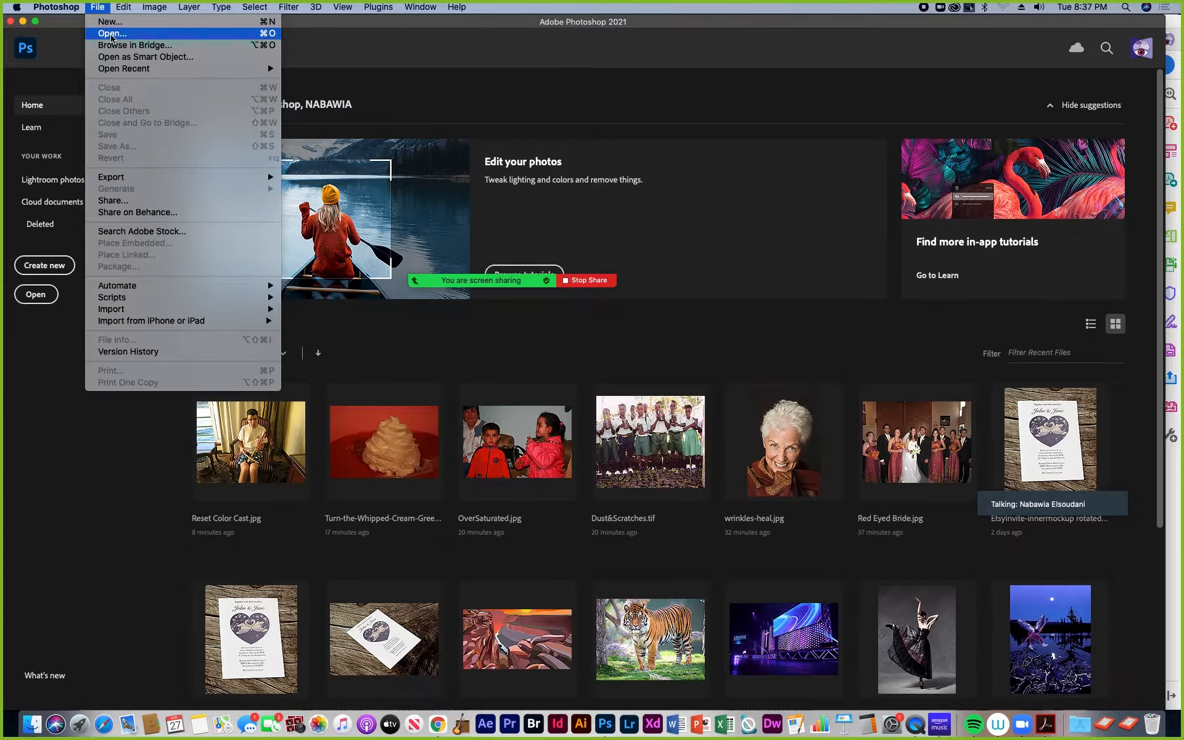
{"action": "left_click", "coordinate": [112, 34]}
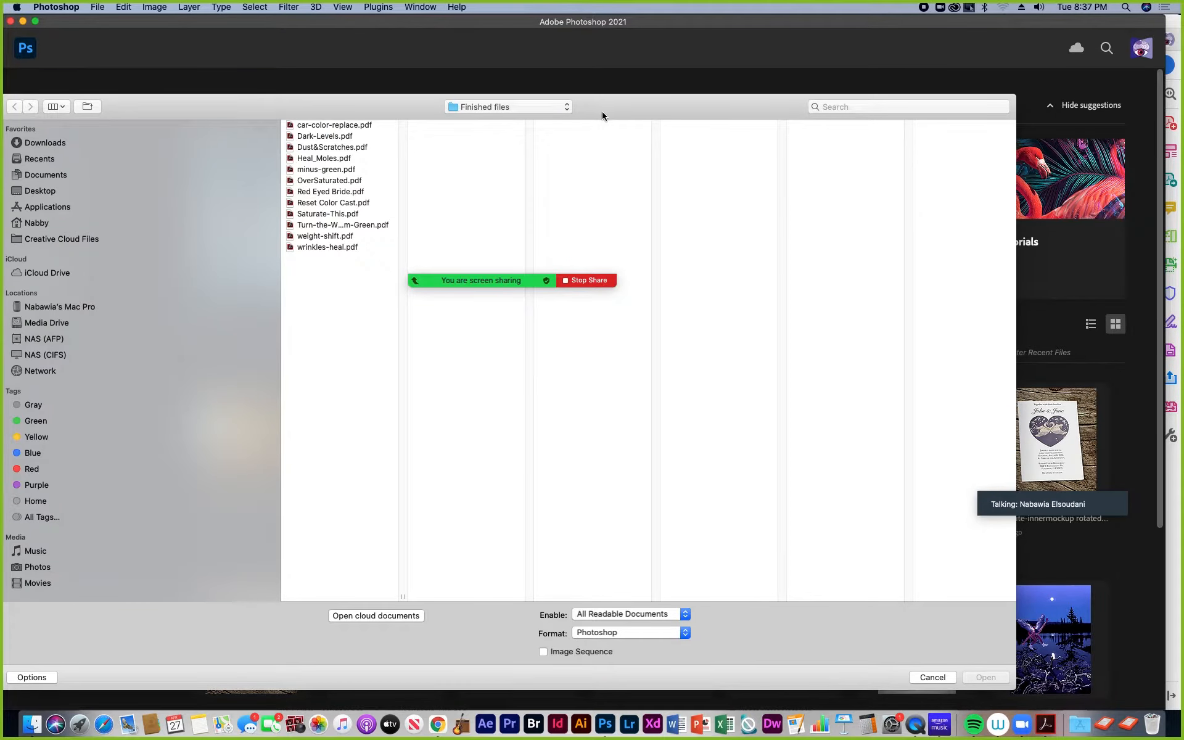
{"action": "left_click", "coordinate": [566, 108]}
{"action": "left_click", "coordinate": [539, 119]}
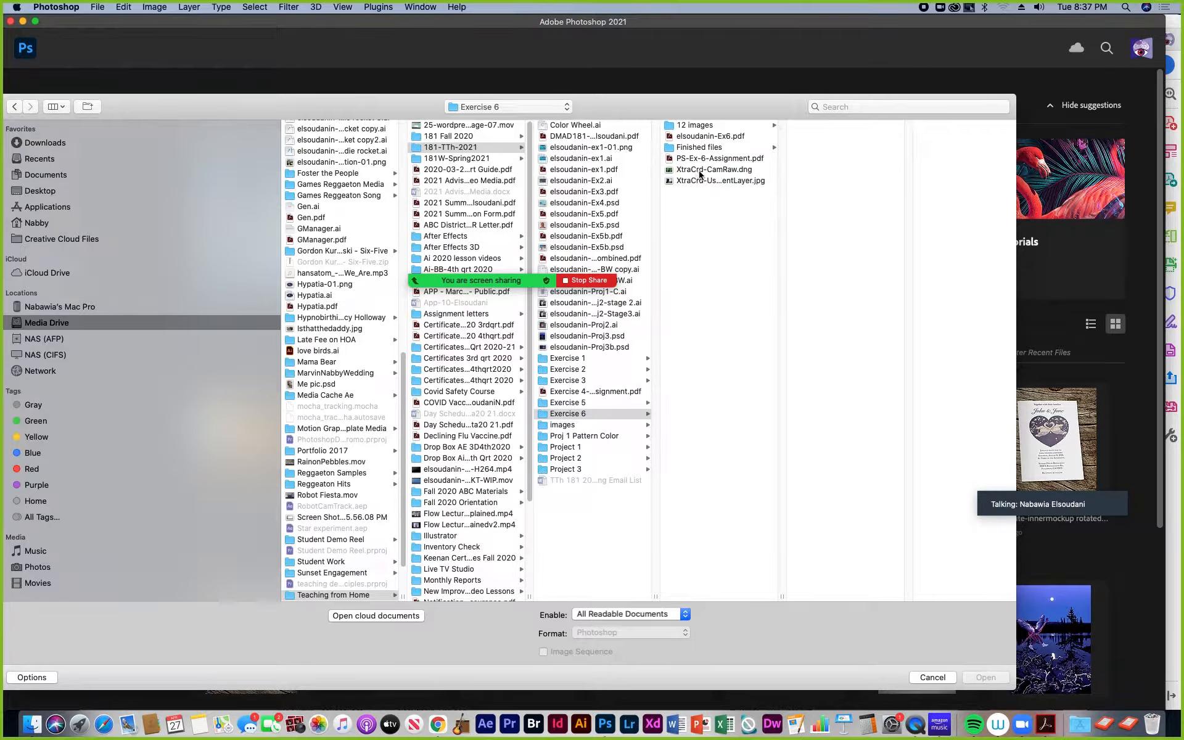
{"action": "left_click", "coordinate": [697, 181]}
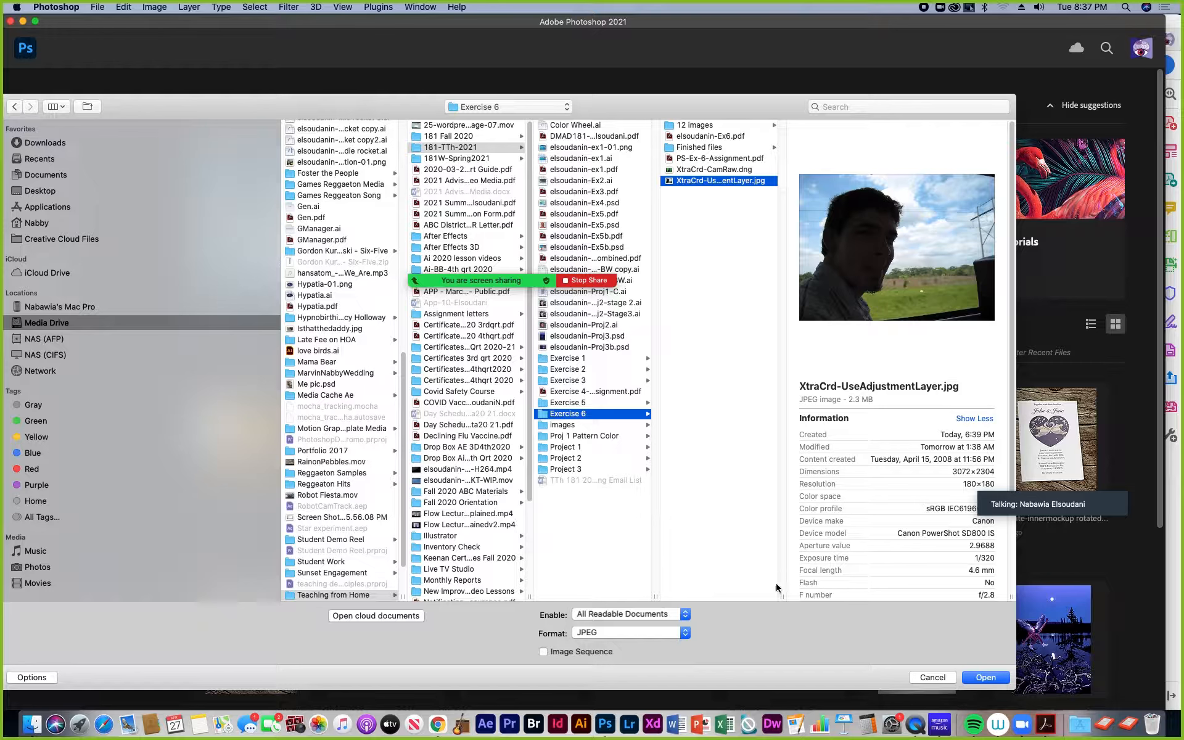
{"action": "left_click_drag", "start_coordinate": [780, 596], "coordinate": [850, 594]}
{"action": "left_click_drag", "start_coordinate": [719, 113], "coordinate": [545, 75]}
{"action": "left_click_drag", "start_coordinate": [838, 648], "coordinate": [982, 663]}
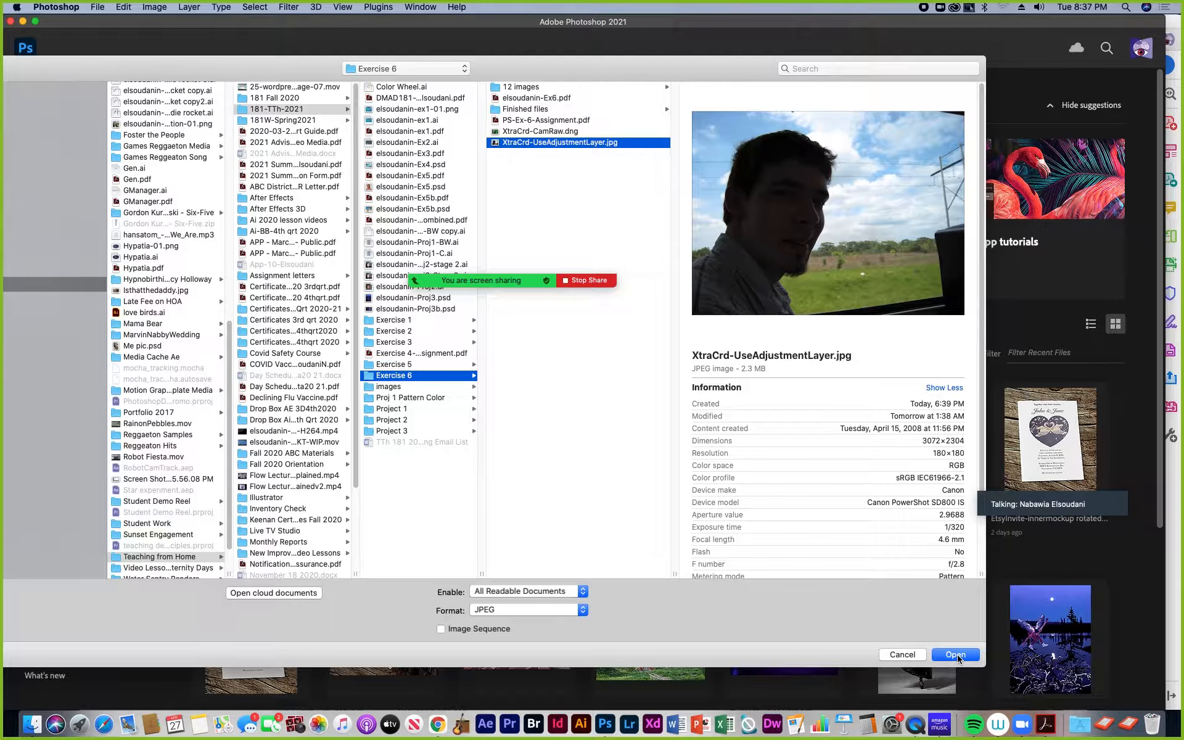
{"action": "left_click", "coordinate": [956, 655]}
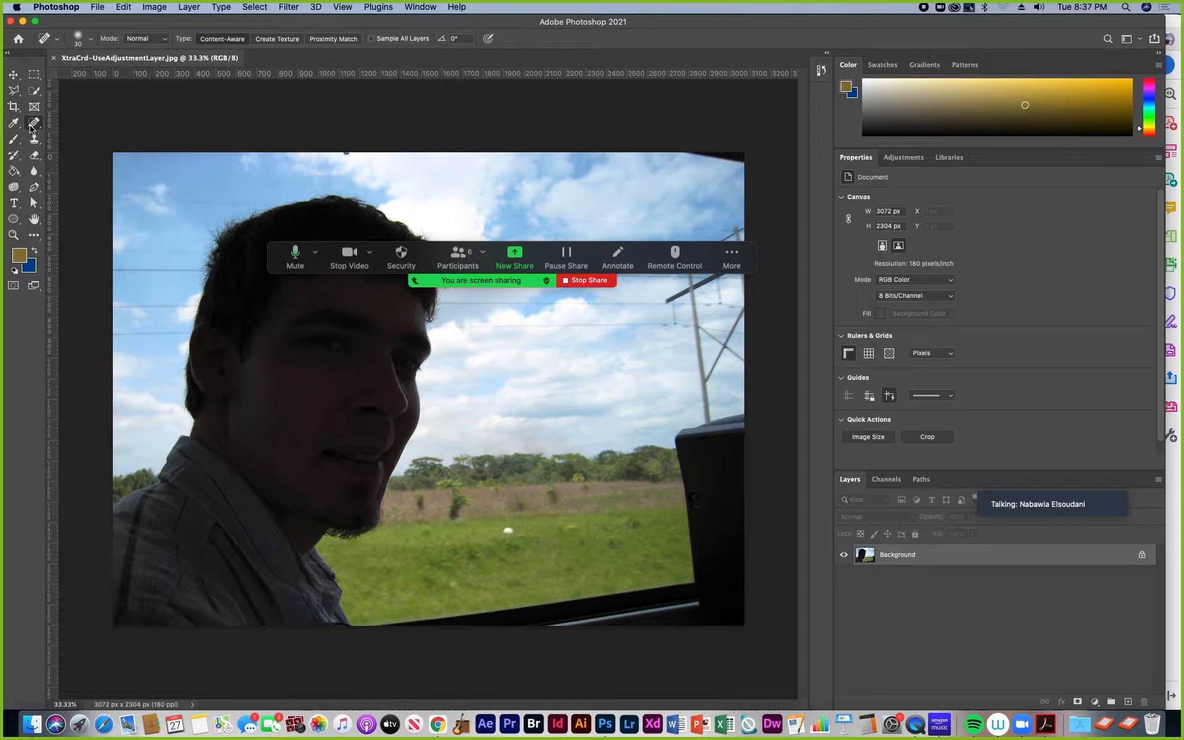
Step: Select the man with Select Subject and add a Levels adjustment layer masked to that selection
{"action": "left_click", "coordinate": [35, 93]}
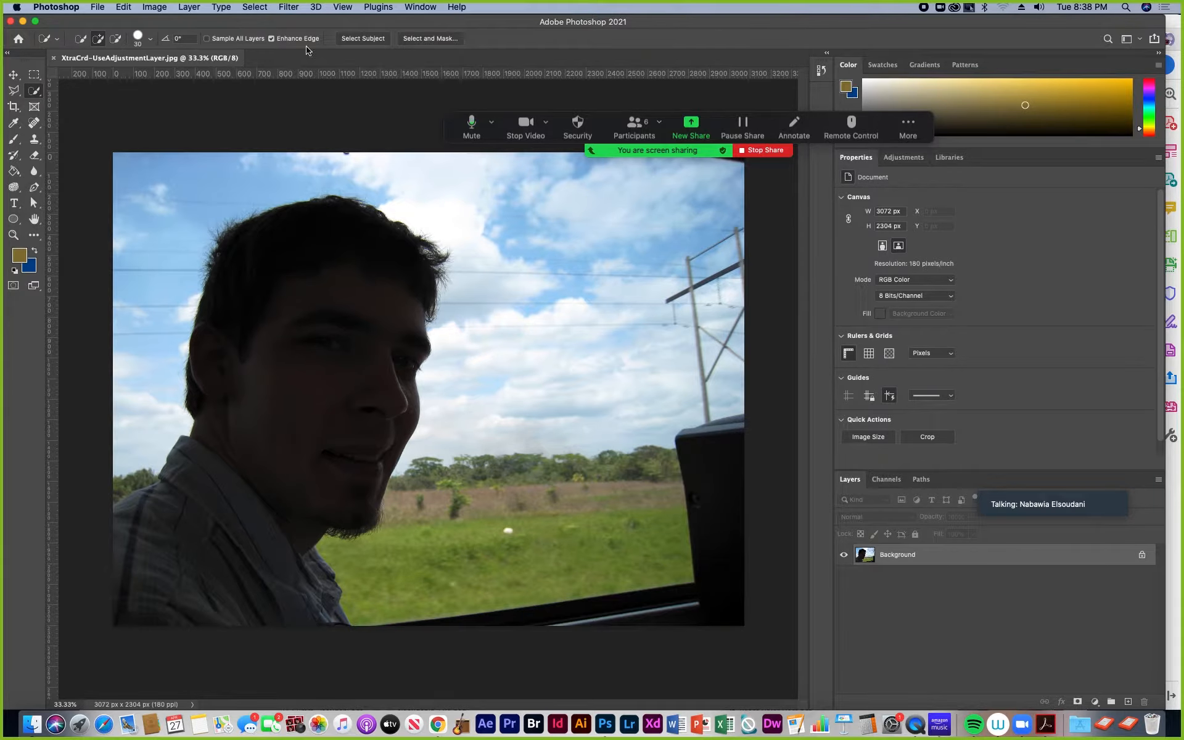
{"action": "left_click", "coordinate": [363, 39]}
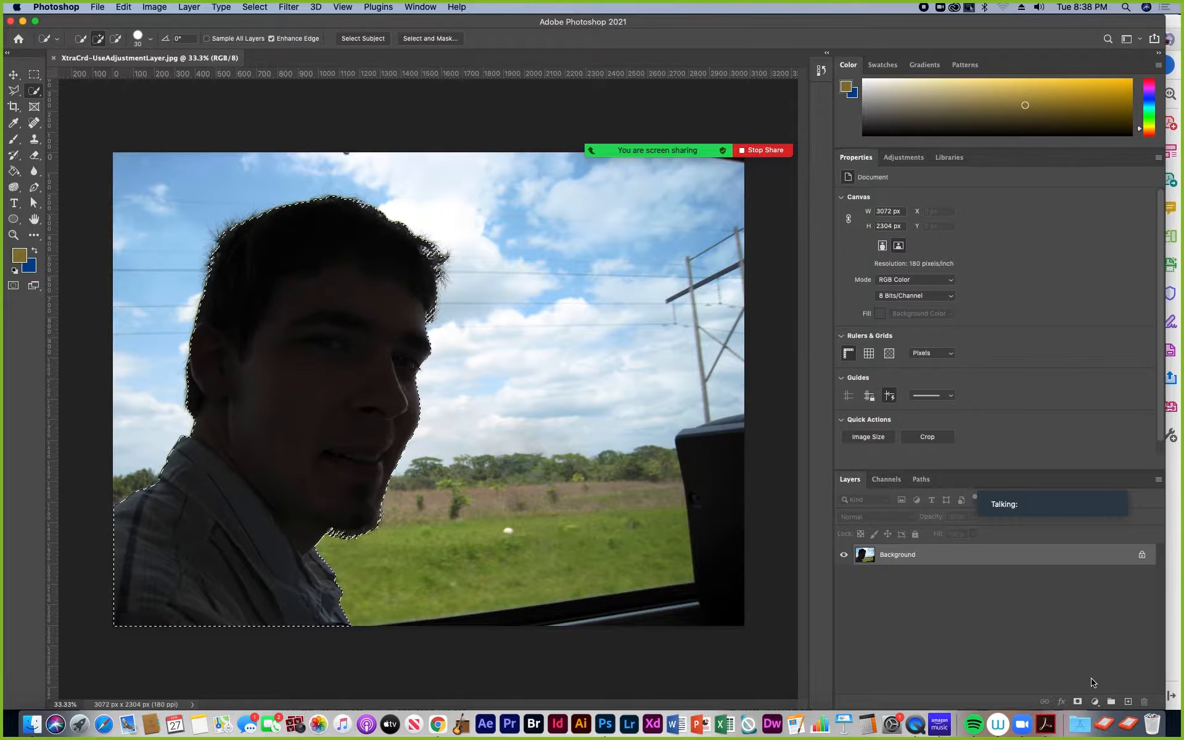
{"action": "left_click", "coordinate": [1095, 703]}
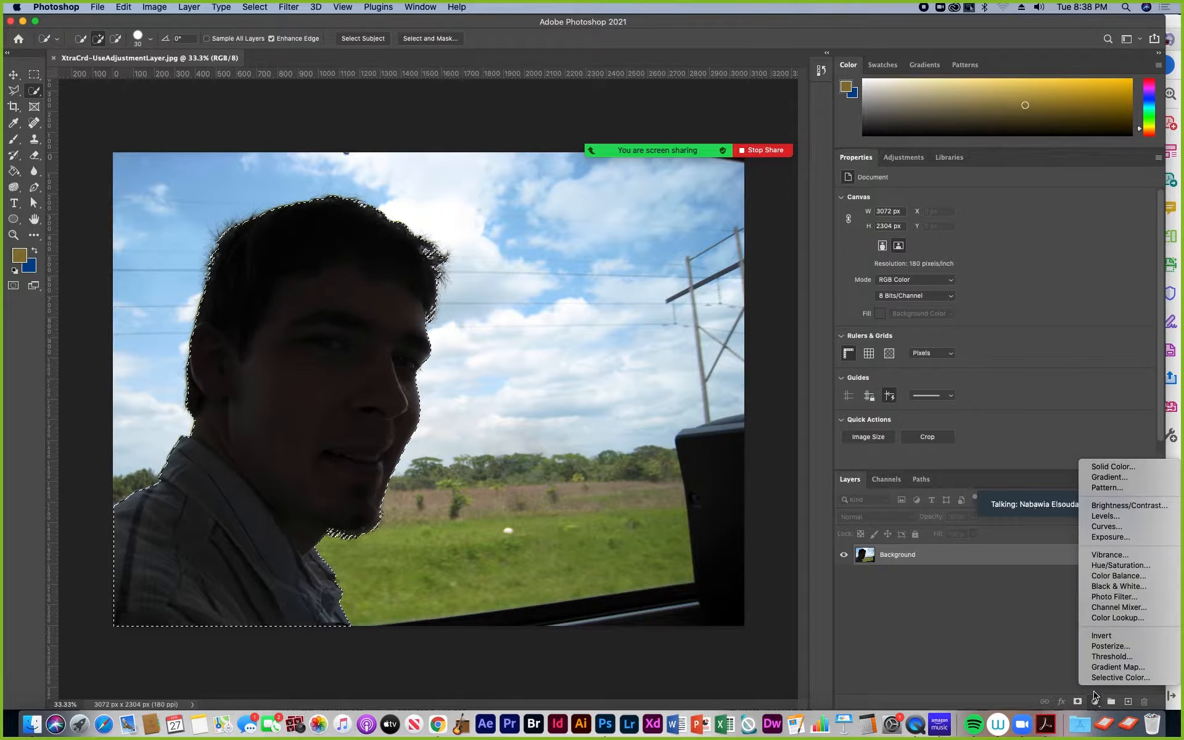
{"action": "left_click", "coordinate": [1110, 518]}
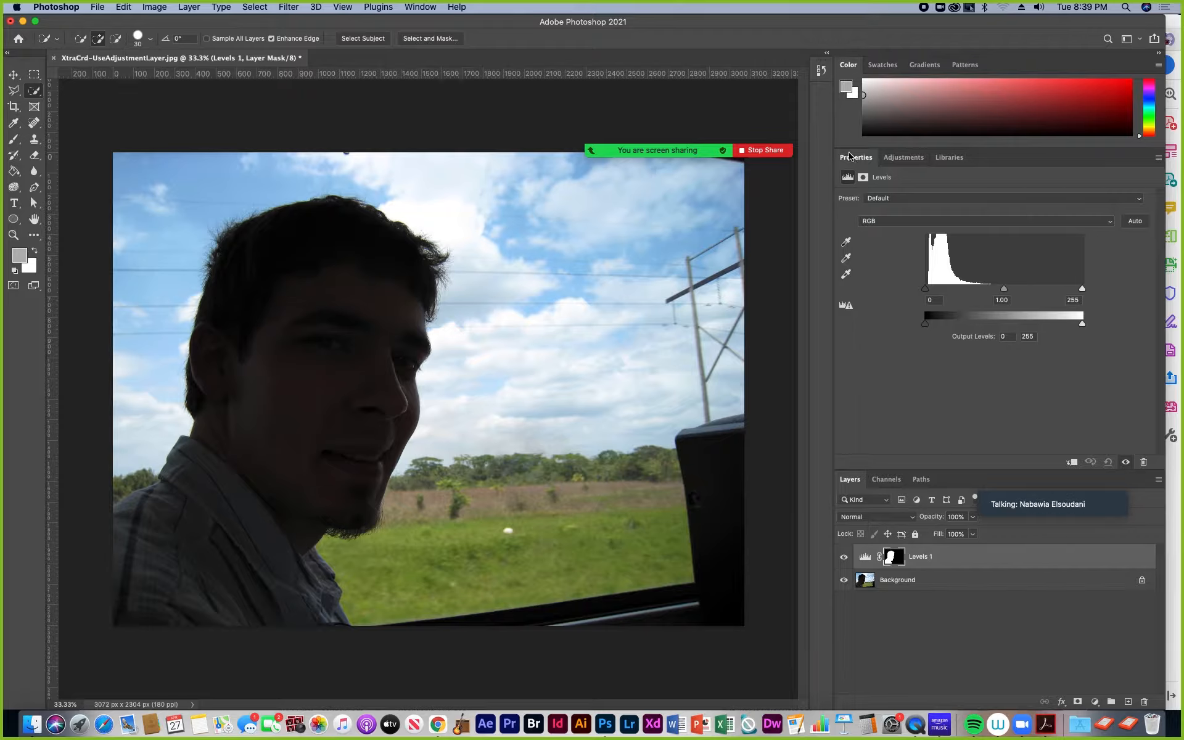
Step: Brighten the man by setting the Levels input values to 2 for shadows, 2.12 for midtones and 217 for highlights
{"action": "left_click_drag", "start_coordinate": [1004, 293], "coordinate": [960, 296]}
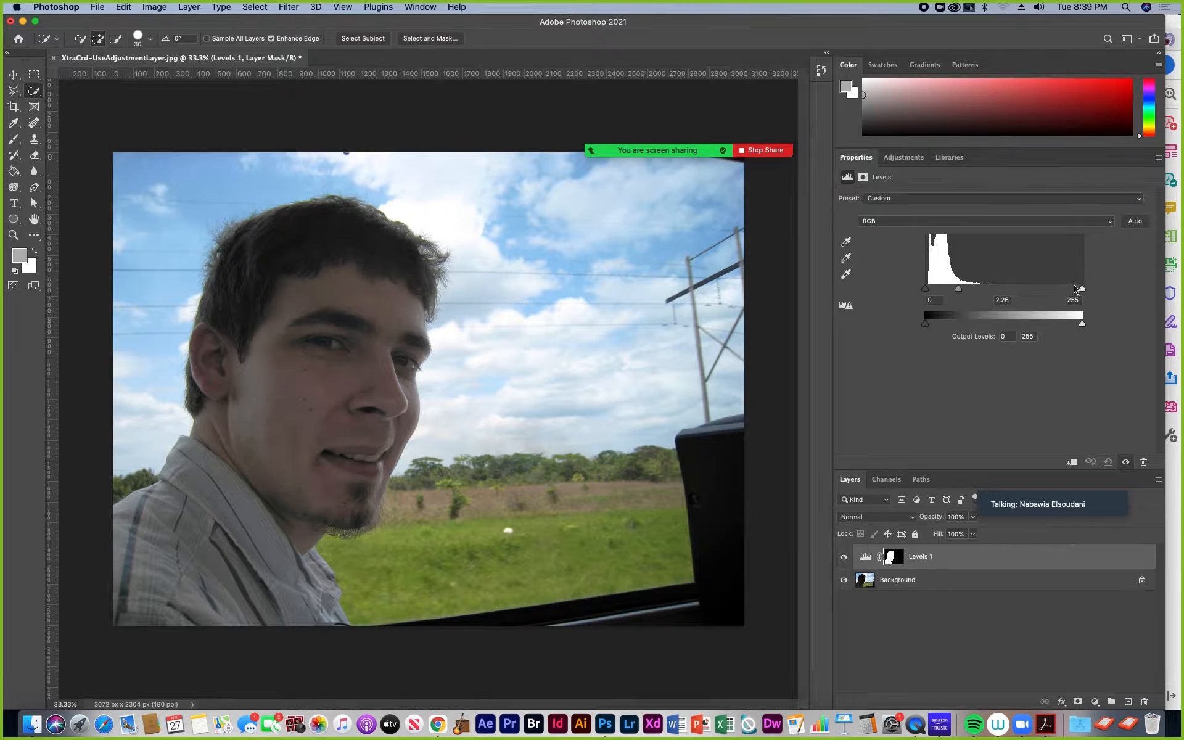
{"action": "left_click_drag", "start_coordinate": [1082, 289], "coordinate": [1059, 289]}
{"action": "mouse_move", "coordinate": [955, 292]}
{"action": "left_mouse_down"}
{"action": "mouse_move", "coordinate": [927, 291]}
{"action": "mouse_move", "coordinate": [957, 293]}
{"action": "left_mouse_up"}
Step: Start saving the edited image as a Photoshop file on the computer instead of to cloud documents
{"action": "left_click", "coordinate": [99, 8]}
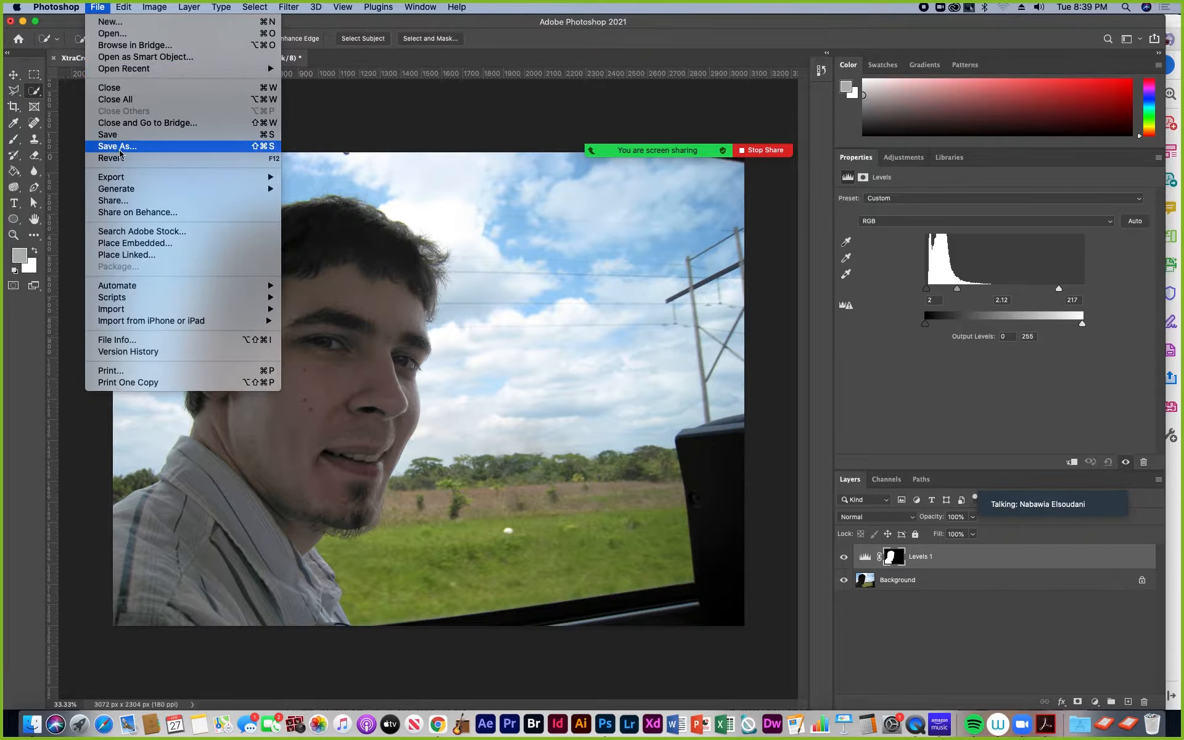
{"action": "left_click", "coordinate": [329, 62]}
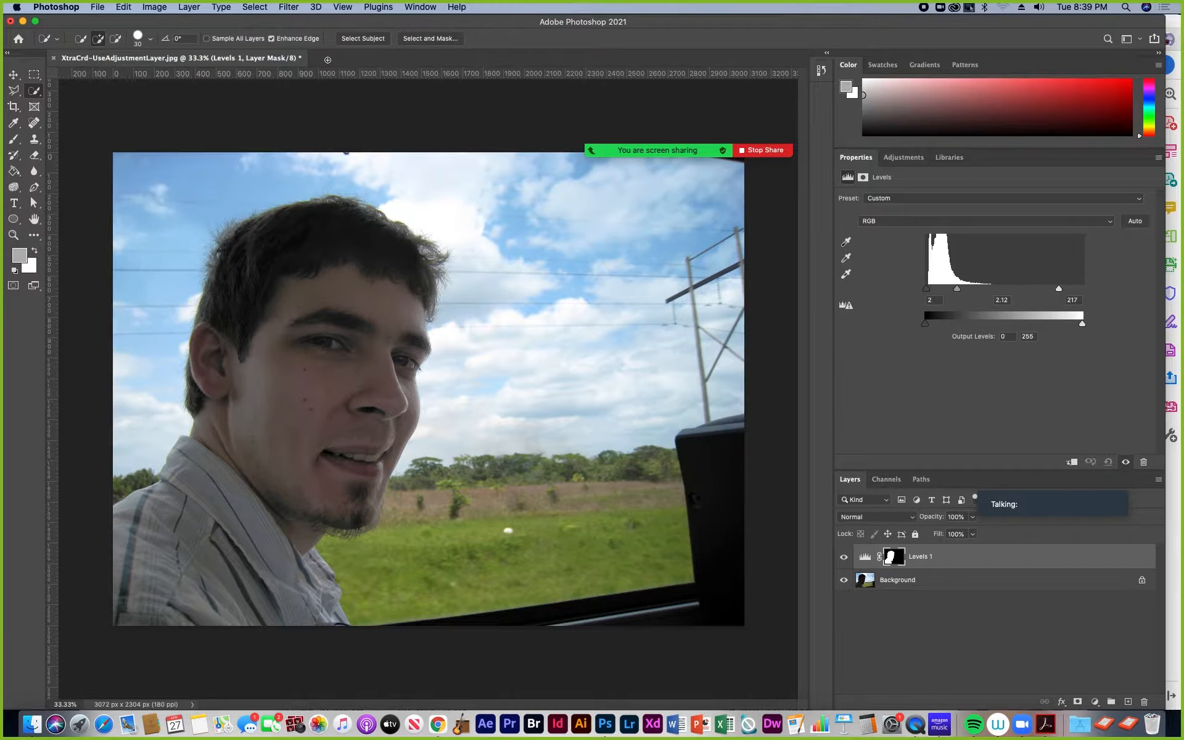
{"action": "left_click", "coordinate": [101, 7]}
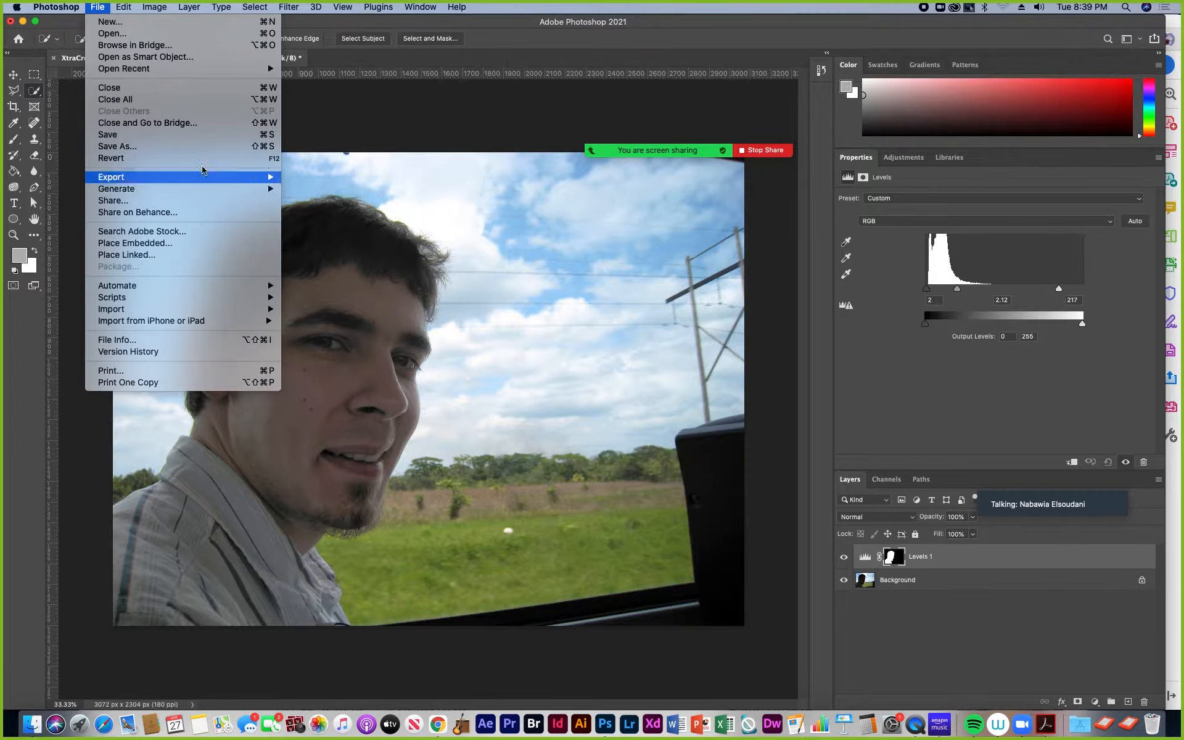
{"action": "left_click", "coordinate": [132, 140]}
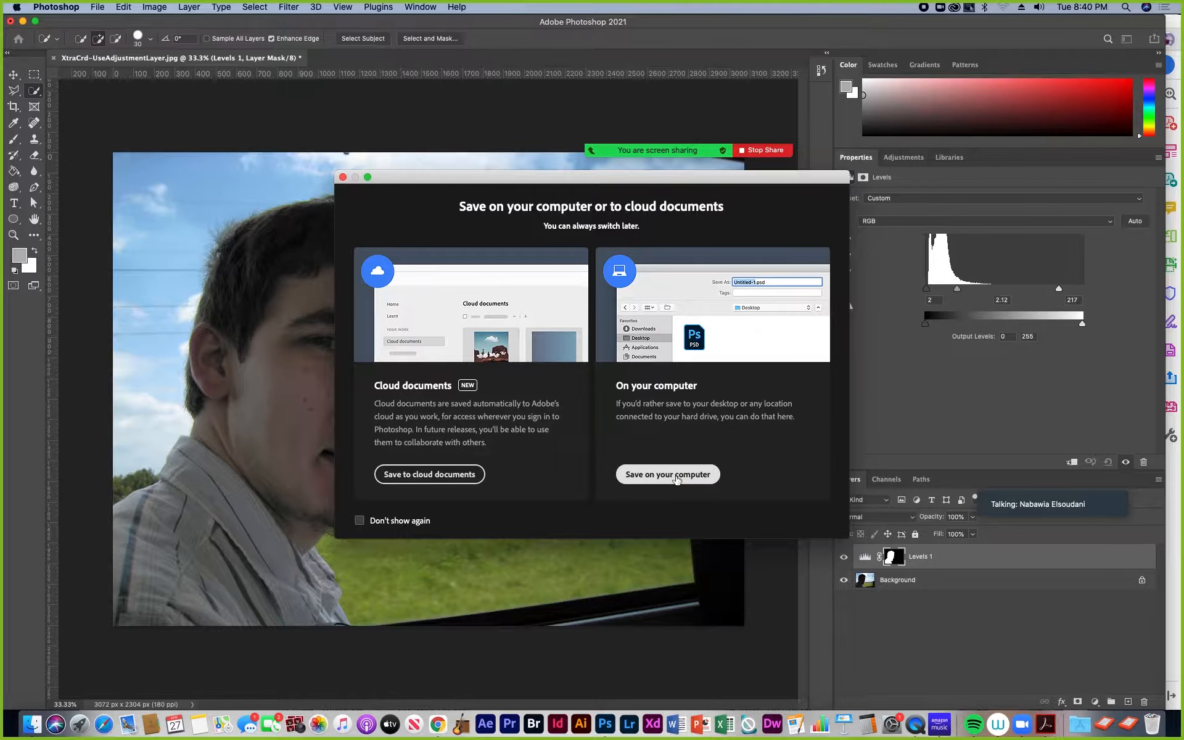
{"action": "left_click", "coordinate": [676, 479]}
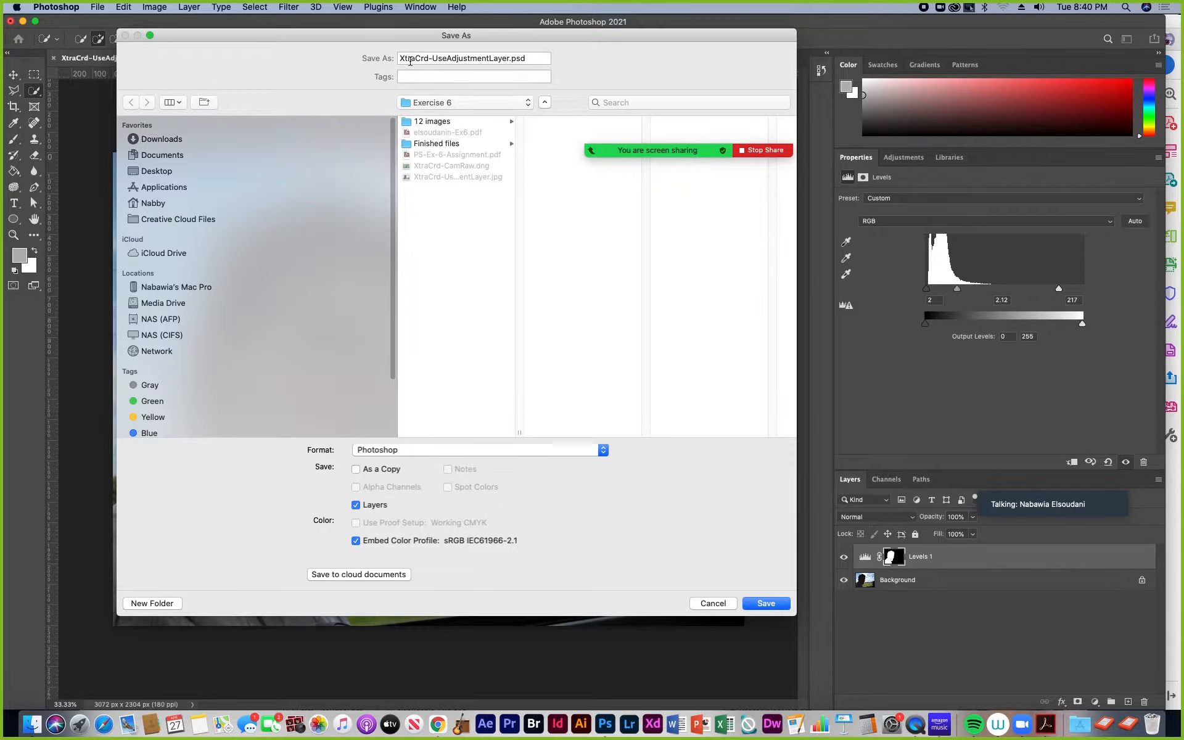
Step: Put the student's name and a hyphen before XtraCrd-UseAdjustmentLayer.psd, save it with layers and Maximize Compatibility, and close the document
{"action": "left_click", "coordinate": [401, 59]}
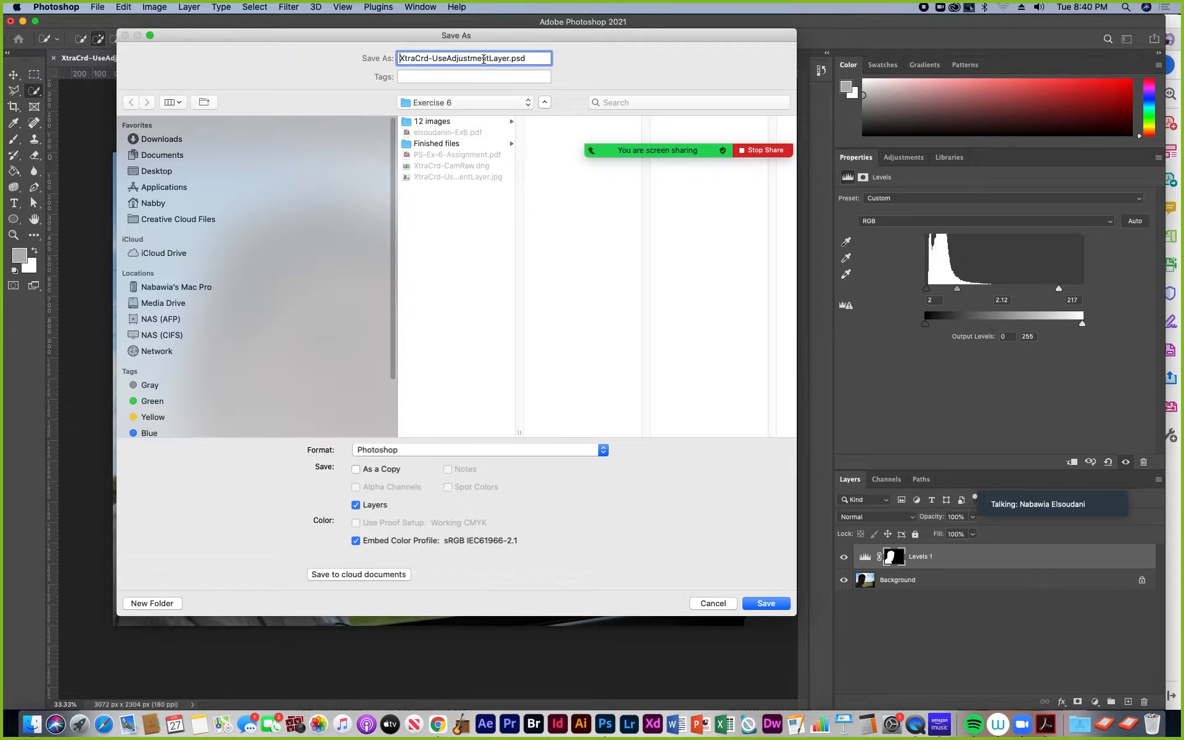
{"action": "left_click", "coordinate": [401, 58]}
{"action": "type", "text": "elsoudanin-"}
{"action": "left_click_drag", "start_coordinate": [487, 58], "coordinate": [377, 55]}
{"action": "left_click", "coordinate": [419, 57]}
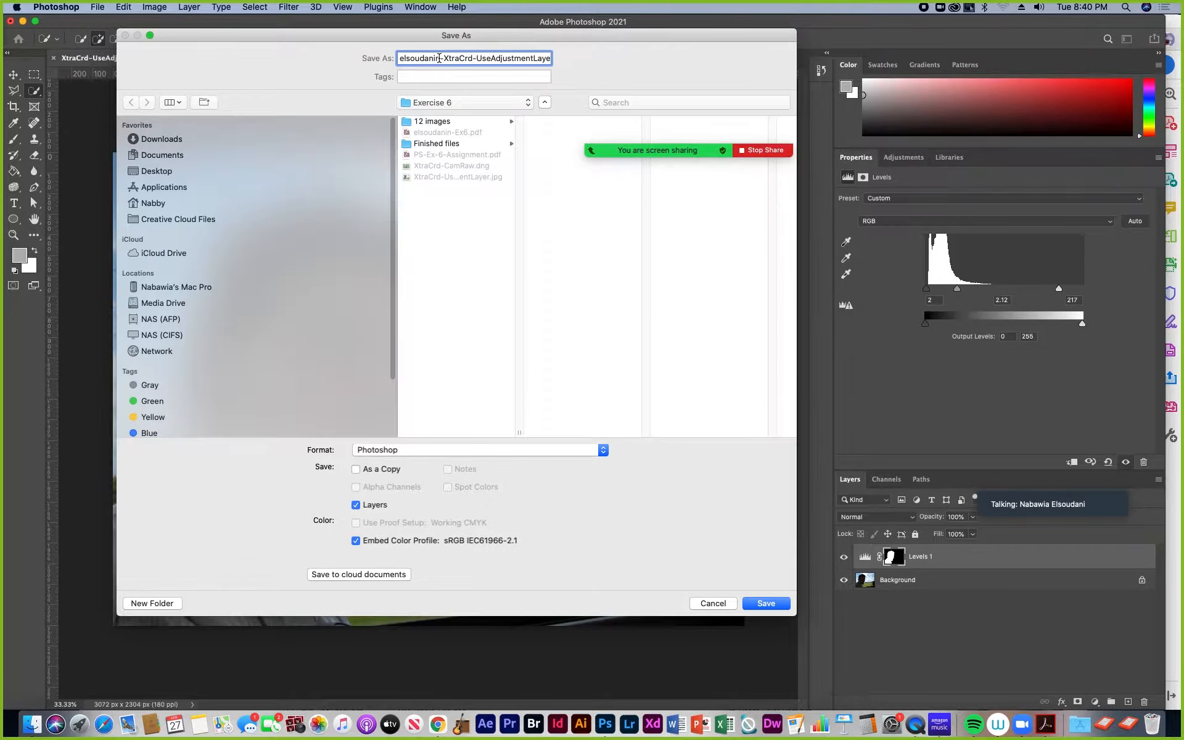
{"action": "left_click_drag", "start_coordinate": [446, 58], "coordinate": [530, 61]}
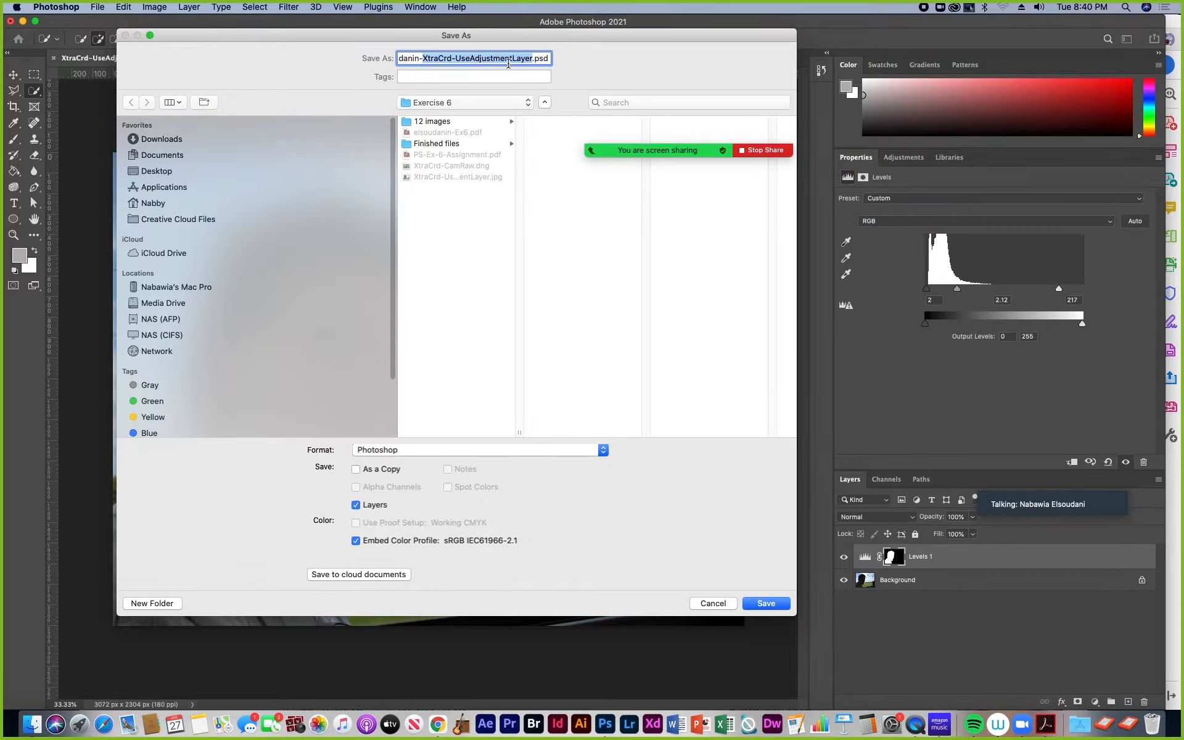
{"action": "left_click", "coordinate": [448, 59]}
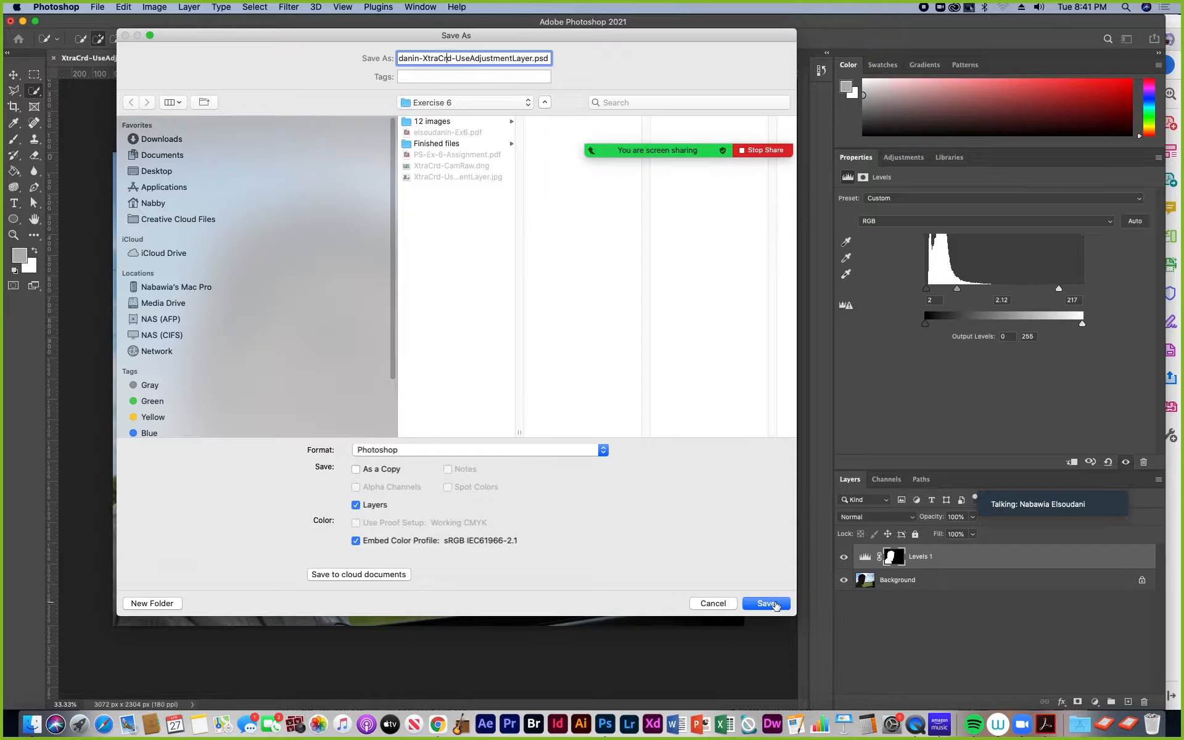
{"action": "left_click", "coordinate": [767, 603]}
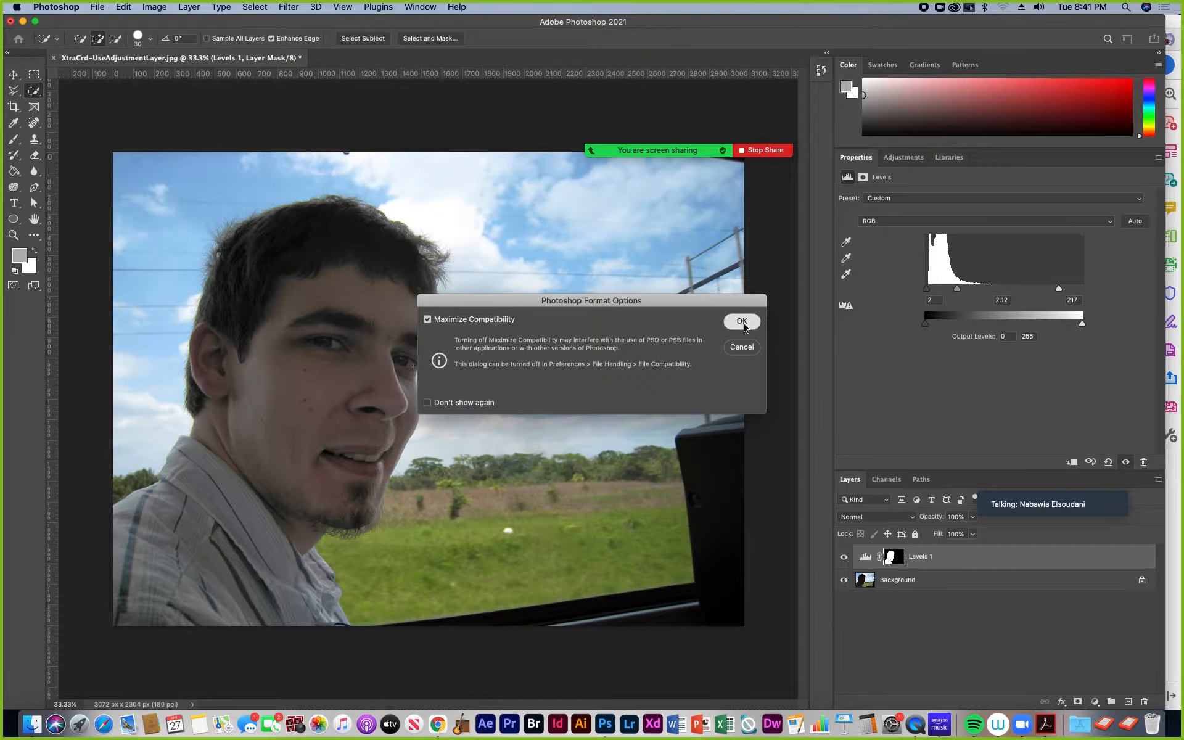
{"action": "left_click", "coordinate": [742, 321]}
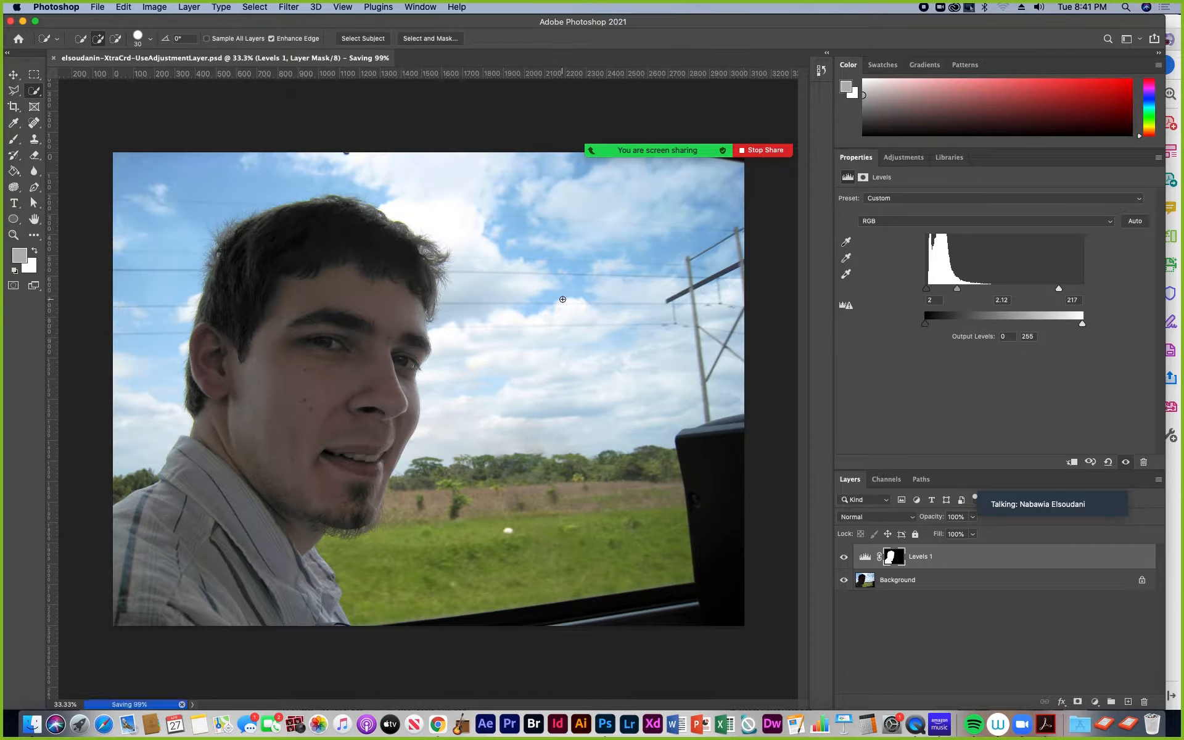
{"action": "left_click", "coordinate": [55, 59]}
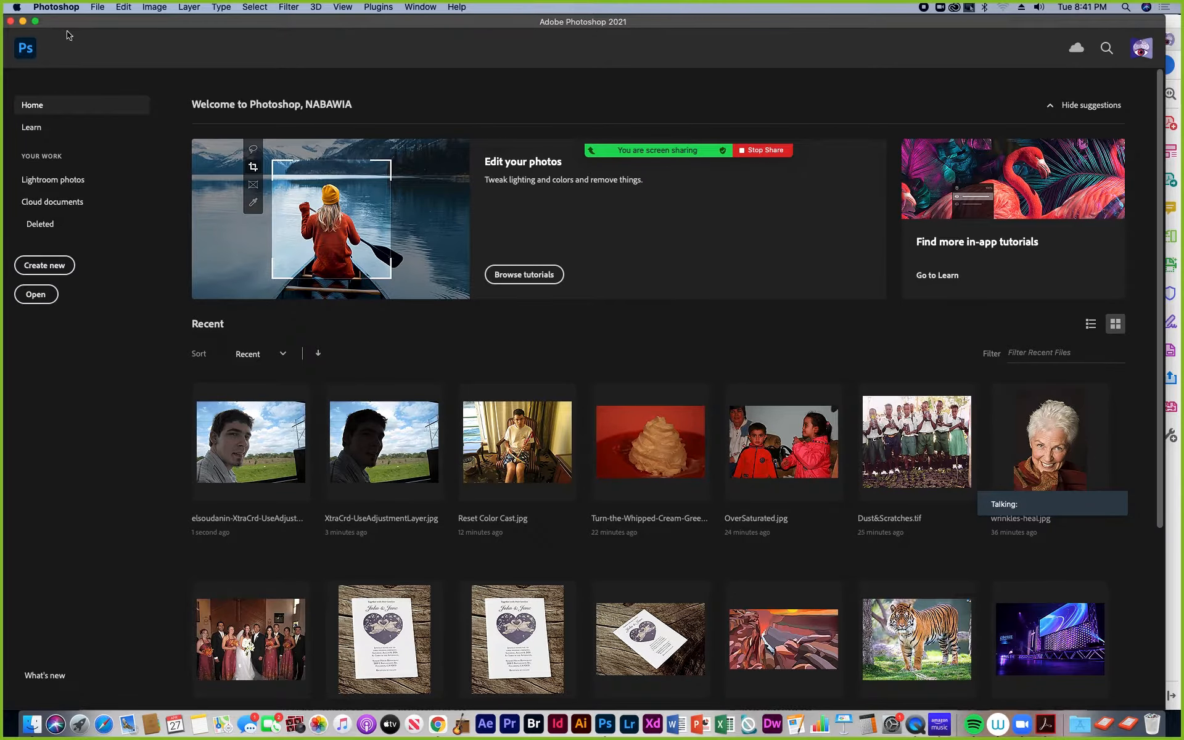
Step: Open XtraCrd-CamRaw.dng from the Exercise 6 folder in Camera Raw and dismiss the welcome screen
{"action": "left_click", "coordinate": [99, 6]}
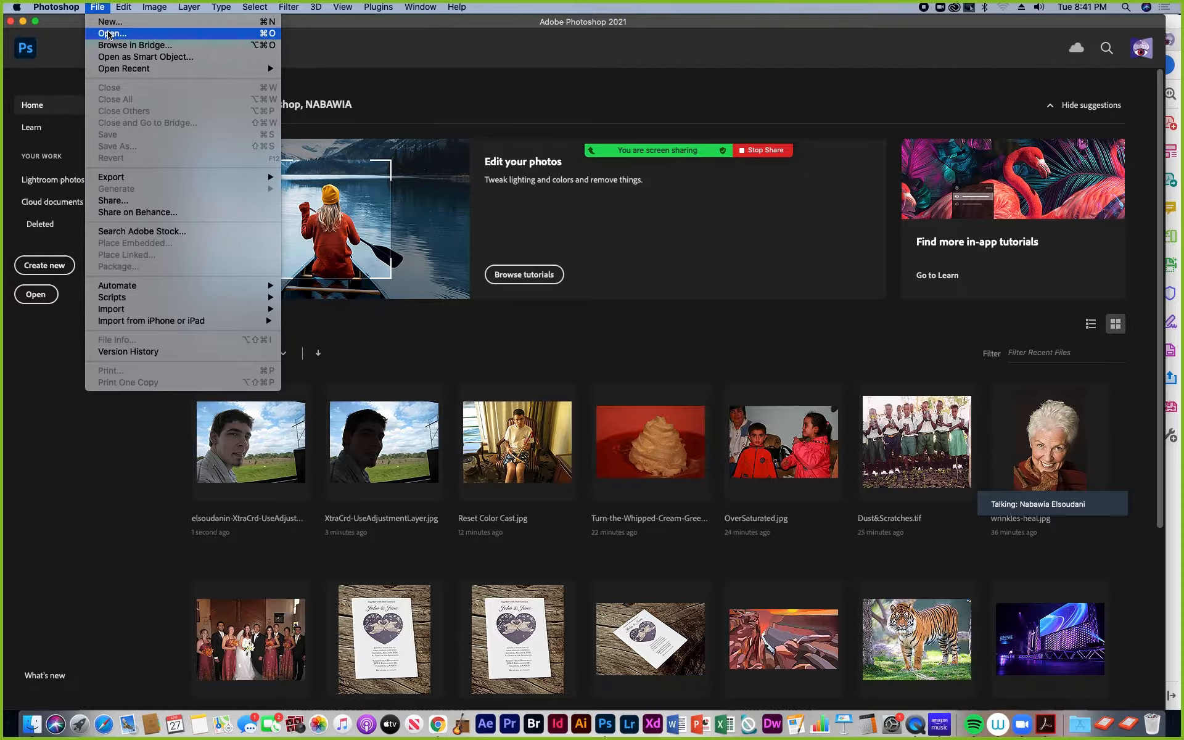
{"action": "left_click", "coordinate": [110, 34]}
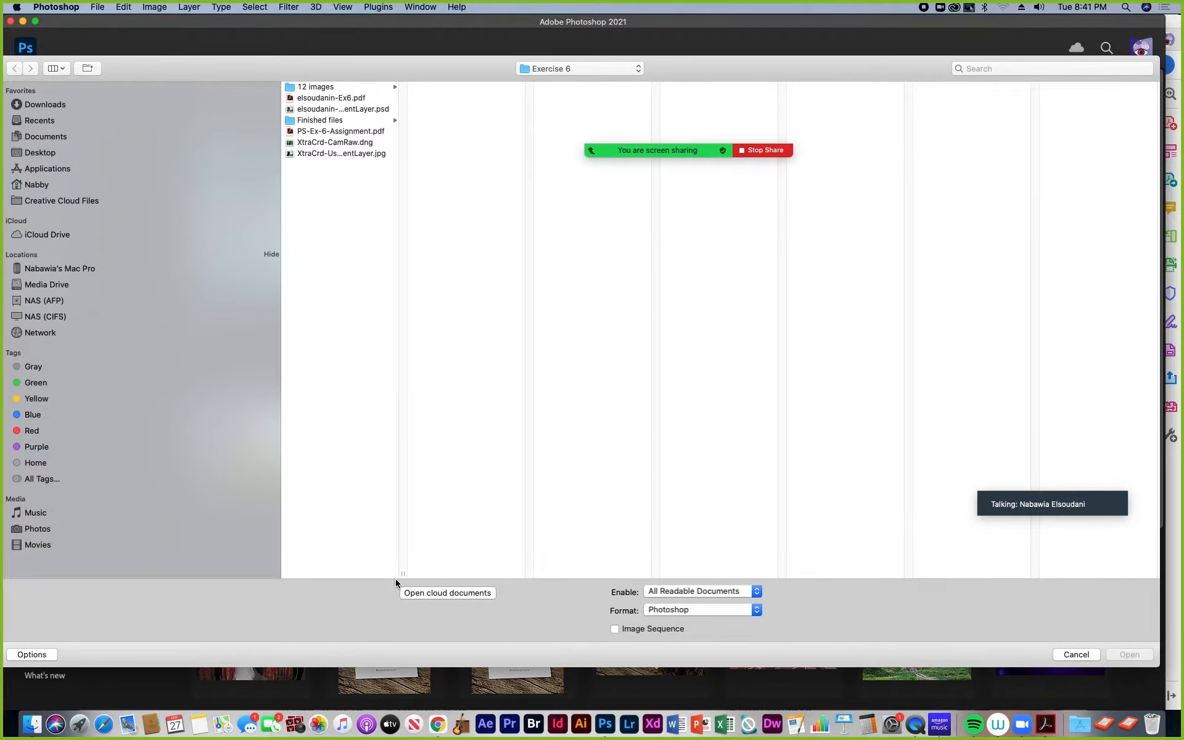
{"action": "left_click_drag", "start_coordinate": [401, 575], "coordinate": [542, 559]}
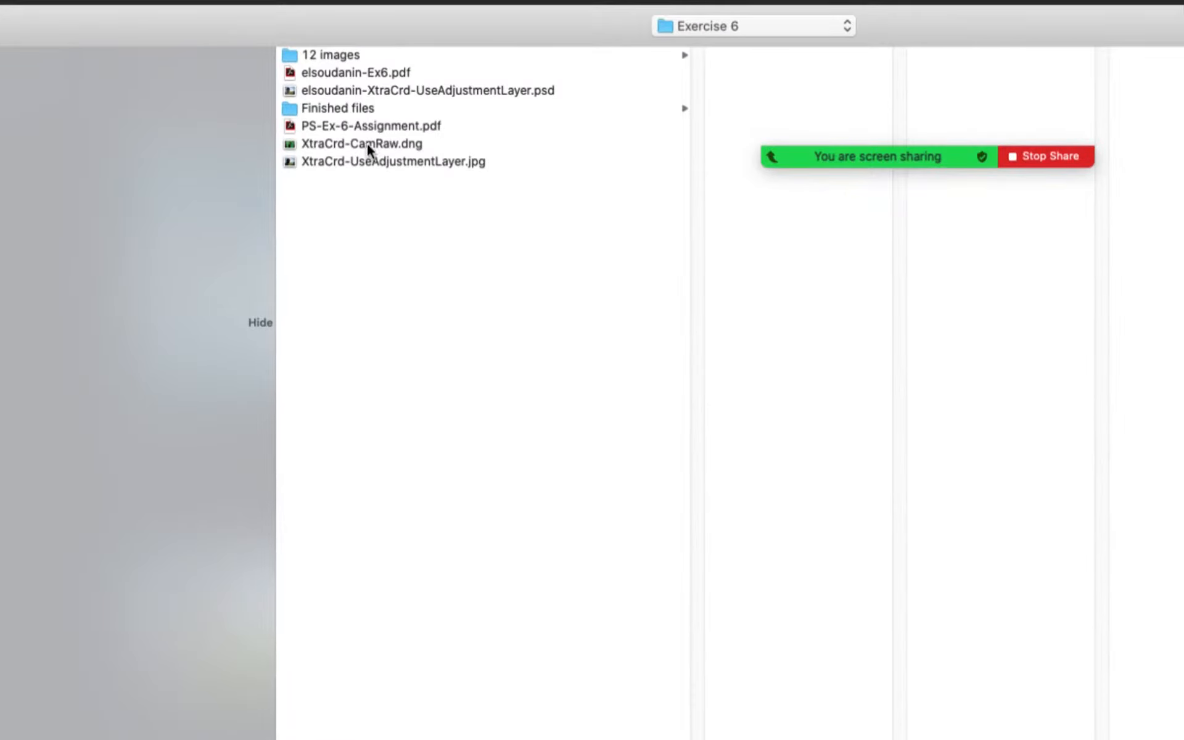
{"action": "left_click", "coordinate": [367, 143]}
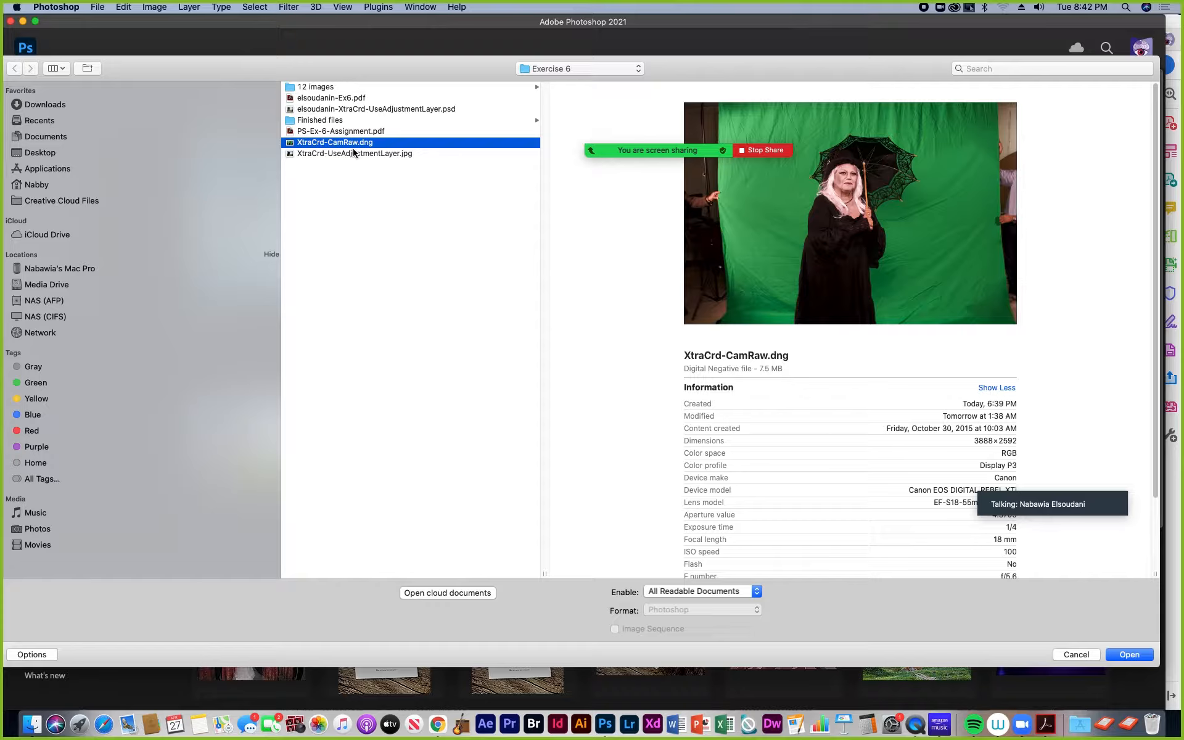
{"action": "mouse_move", "coordinate": [1011, 507]}
{"action": "mouse_move", "coordinate": [727, 150]}
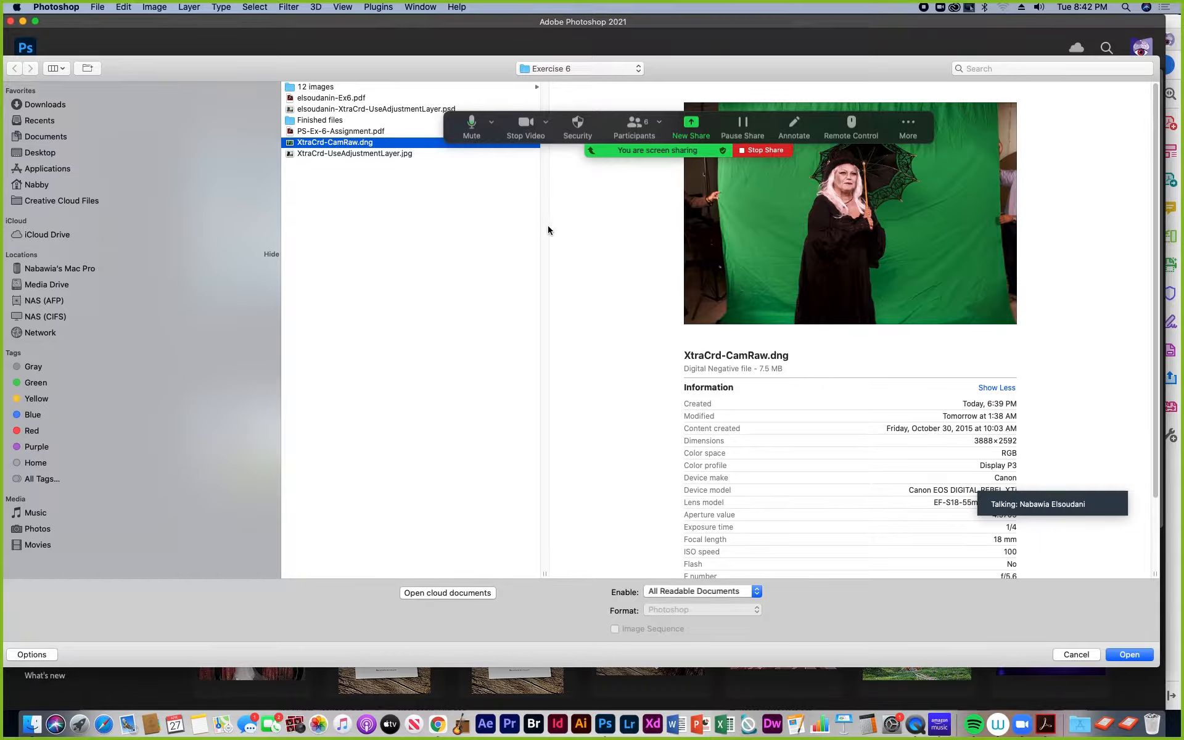
{"action": "left_click_drag", "start_coordinate": [466, 126], "coordinate": [566, 122]}
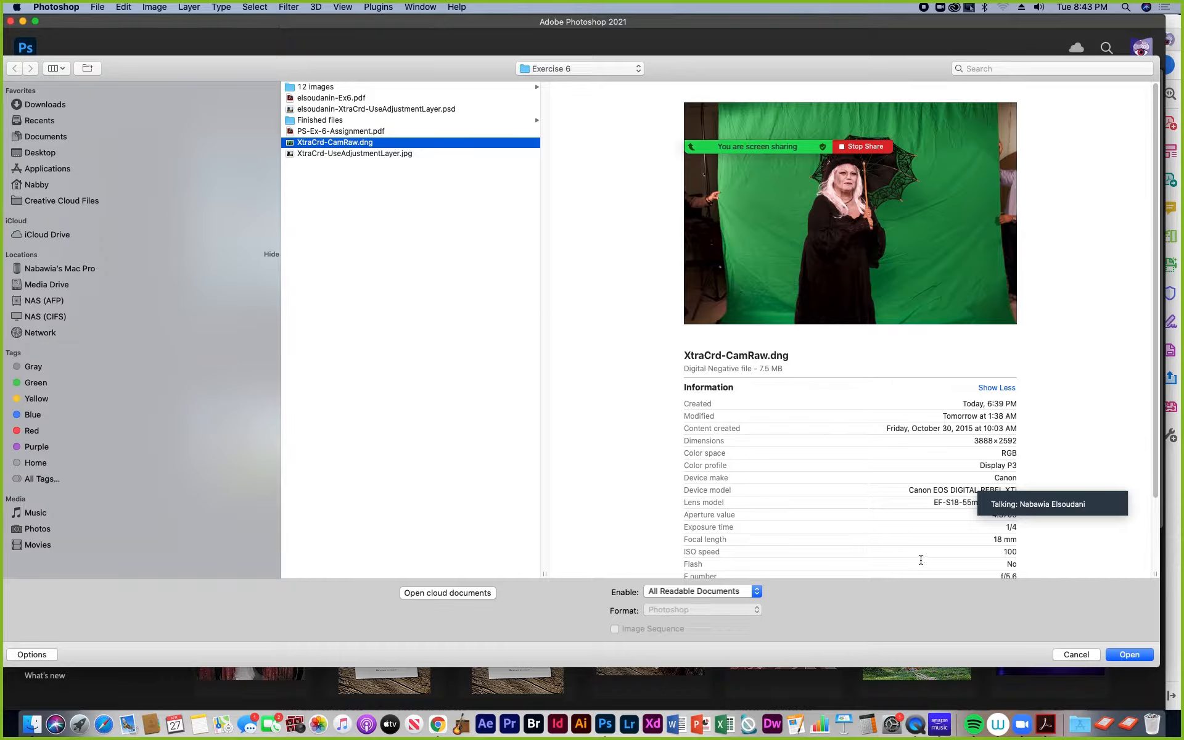
{"action": "left_click", "coordinate": [1140, 655]}
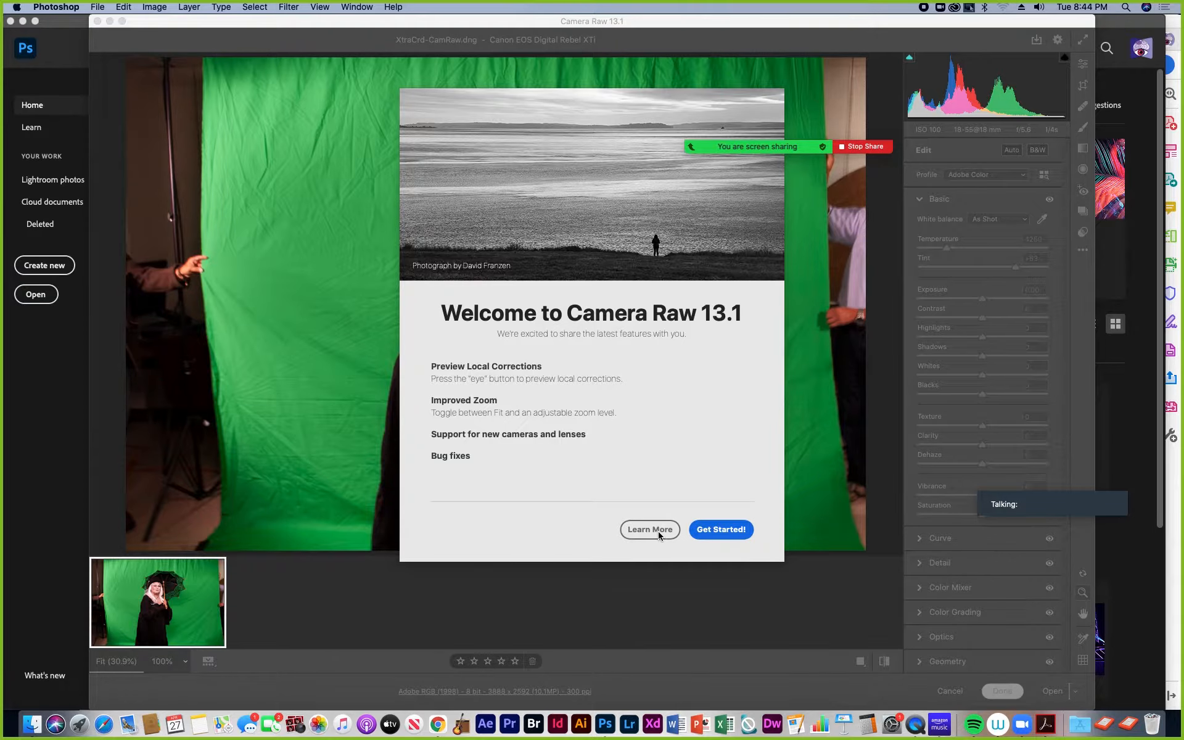
{"action": "left_click", "coordinate": [731, 536]}
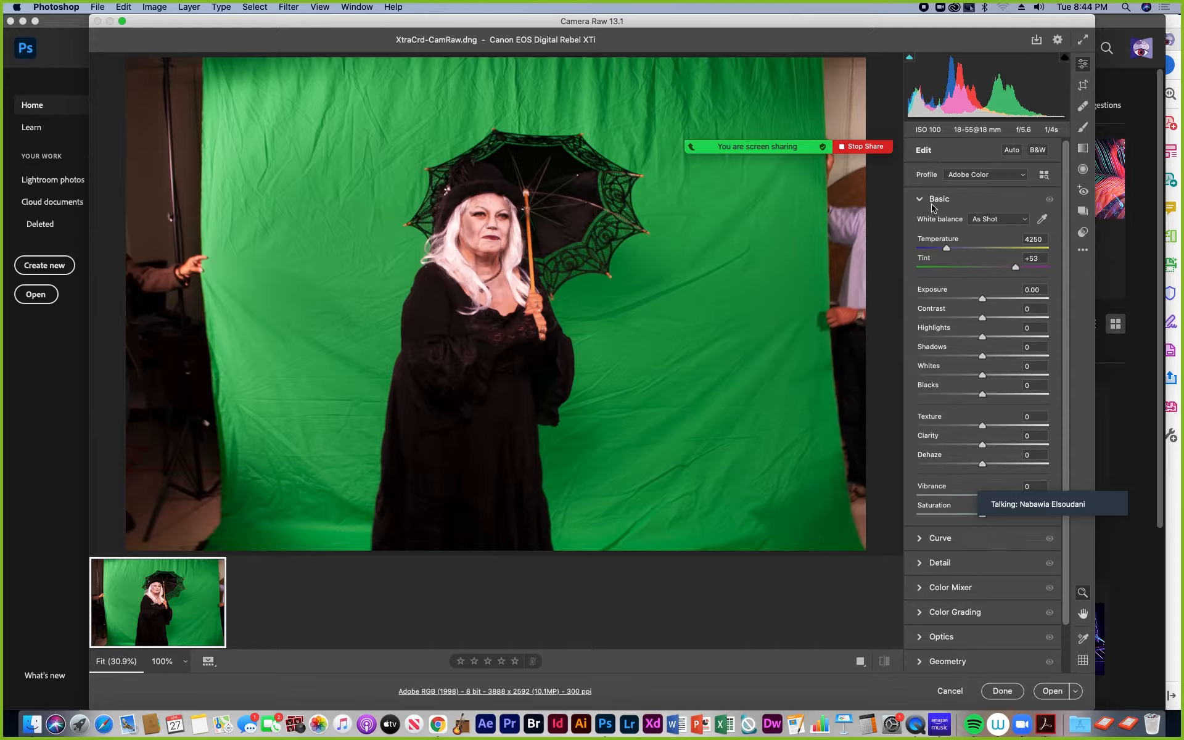
{"action": "left_click", "coordinate": [940, 541]}
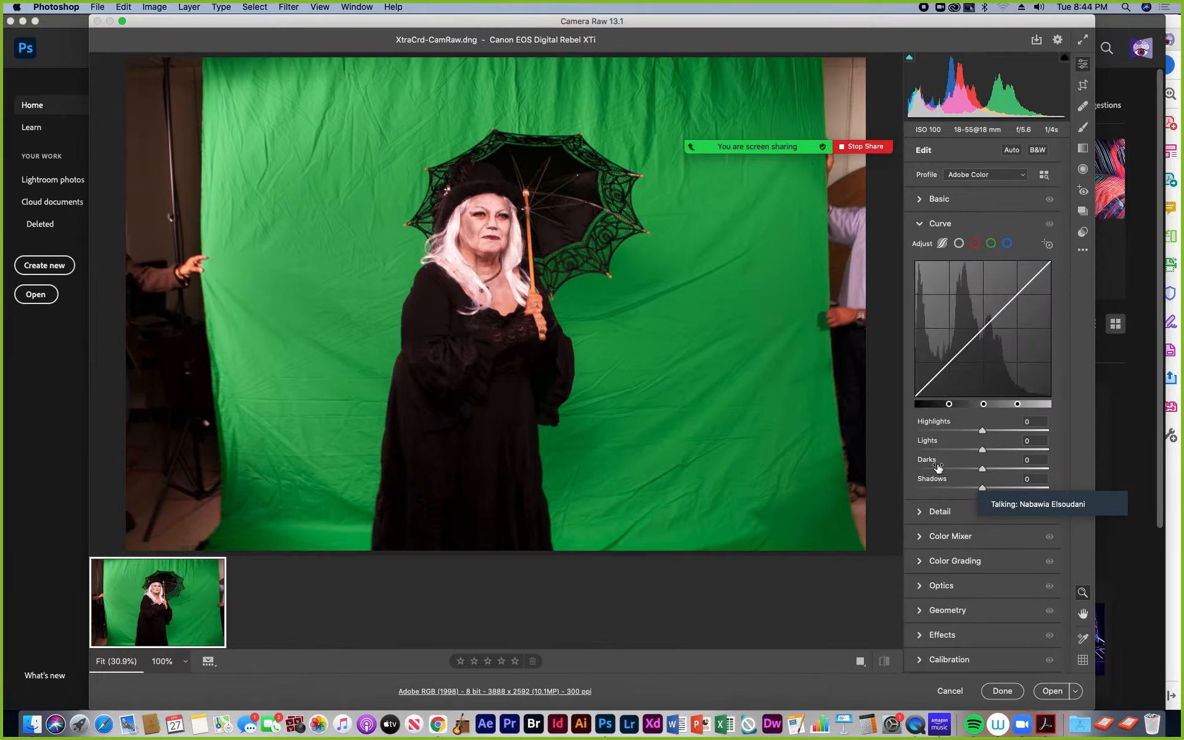
{"action": "left_click", "coordinate": [920, 223]}
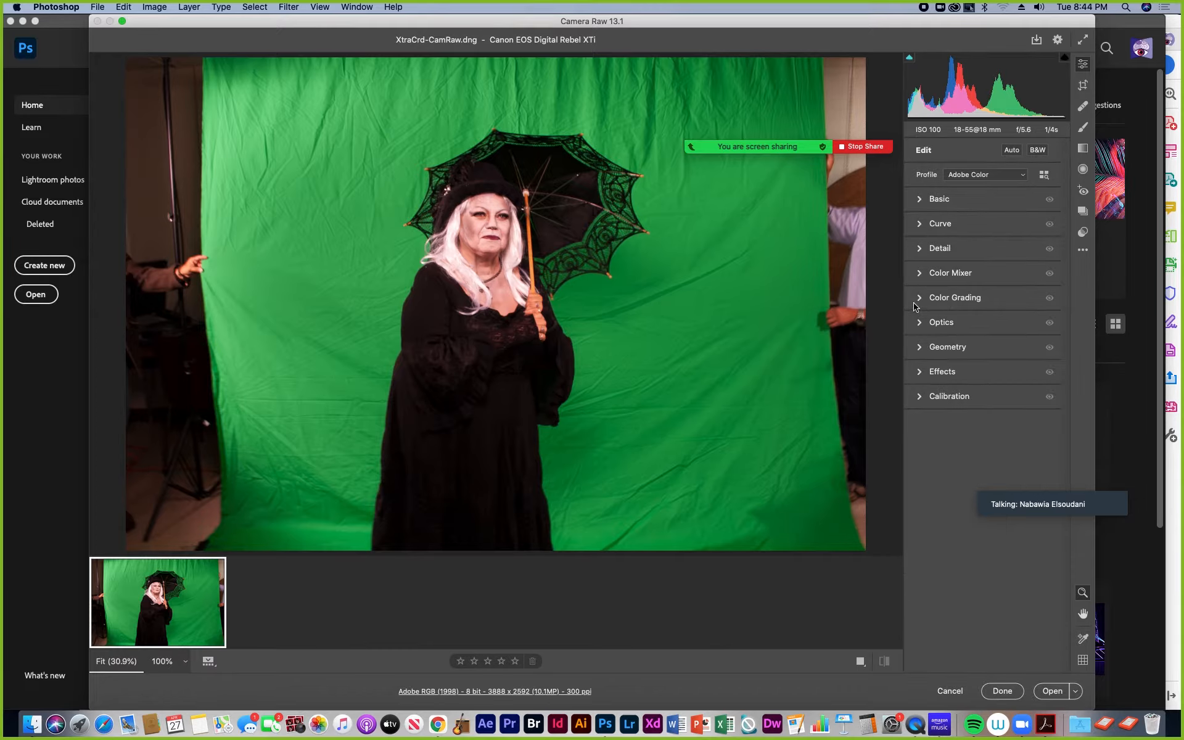
{"action": "left_click", "coordinate": [921, 201]}
{"action": "left_click", "coordinate": [921, 201]}
{"action": "left_click", "coordinate": [921, 201]}
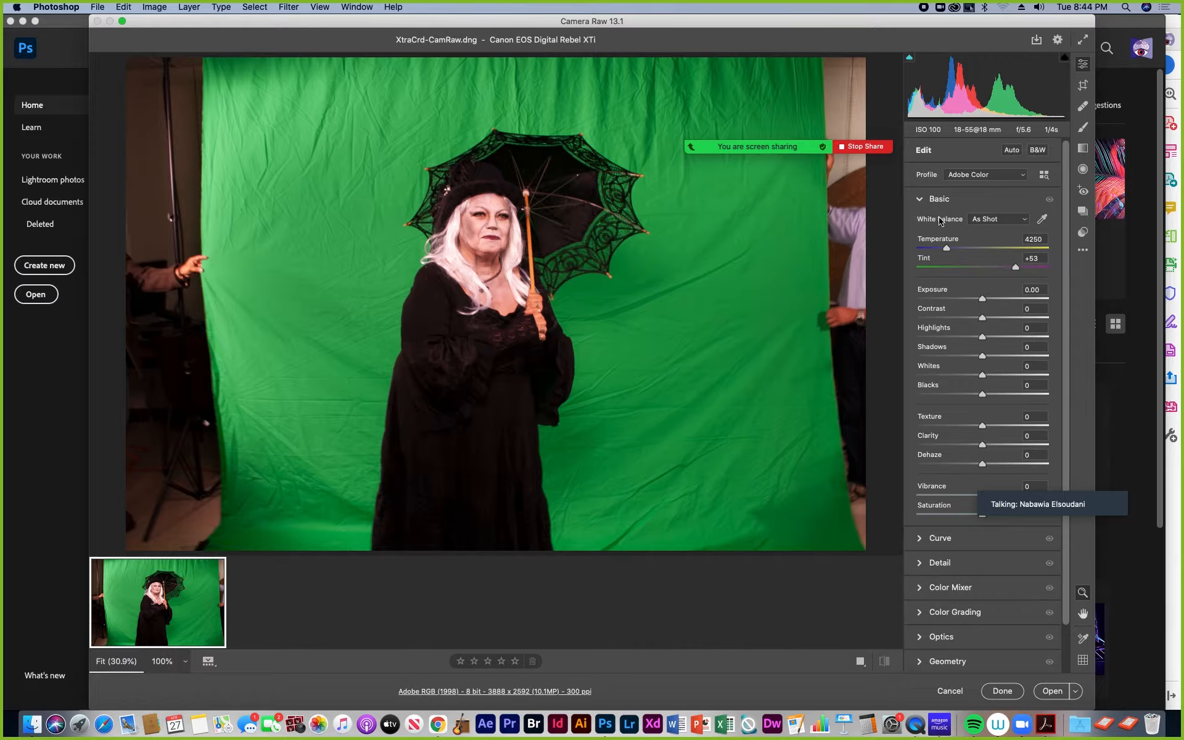
Step: Try warmer and cooler white balance by setting the Temperature to 4450, 4050 and 3650
{"action": "left_click_drag", "start_coordinate": [948, 250], "coordinate": [951, 250]}
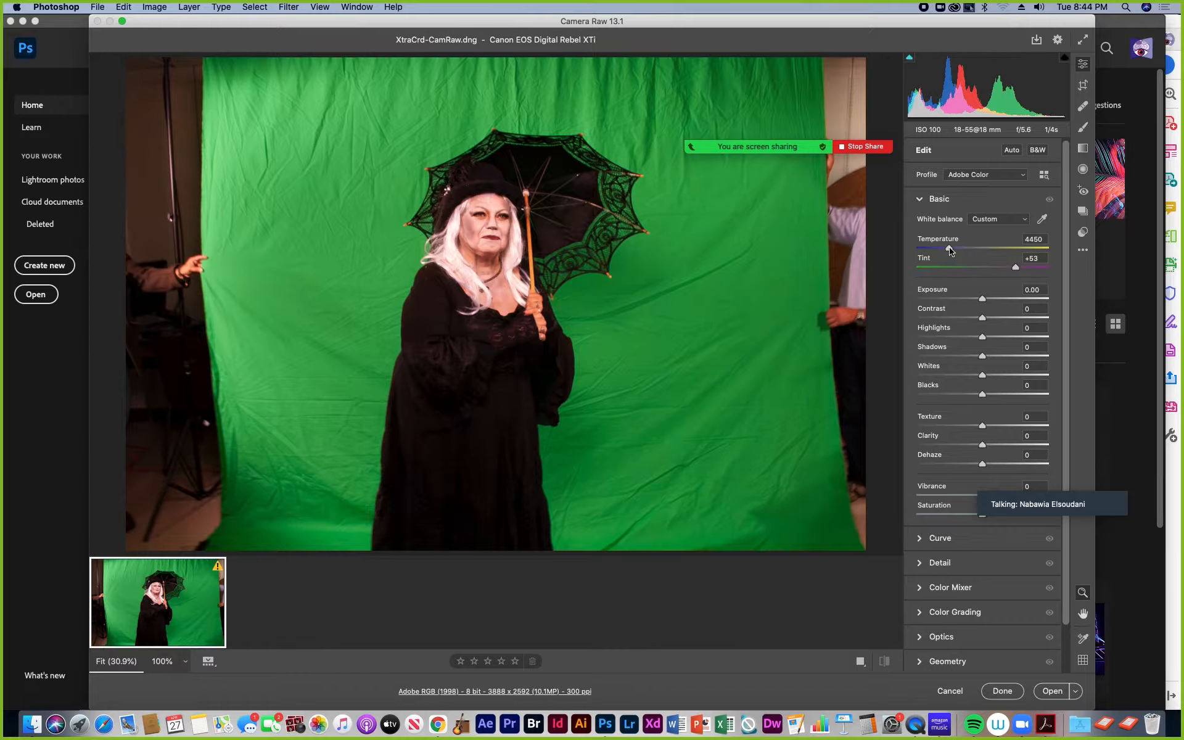
{"action": "left_click", "coordinate": [950, 249]}
{"action": "left_click_drag", "start_coordinate": [947, 246], "coordinate": [942, 247]}
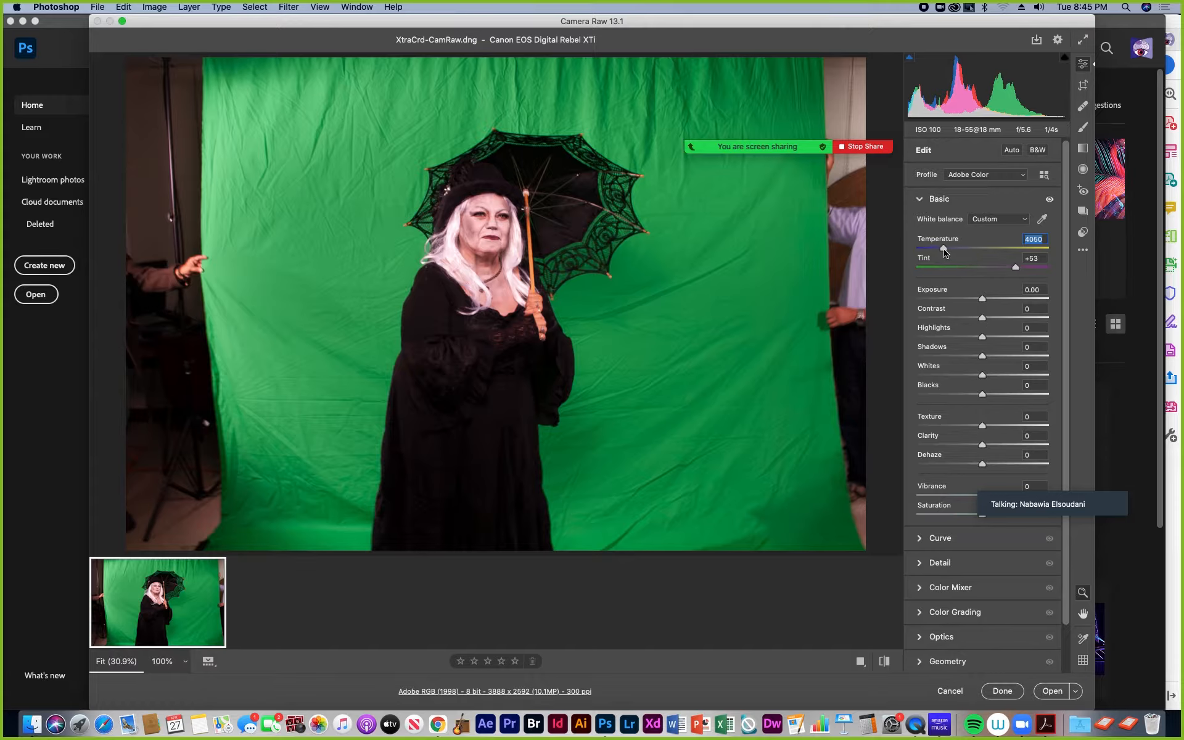
{"action": "mouse_move", "coordinate": [944, 250]}
{"action": "left_mouse_down"}
{"action": "mouse_move", "coordinate": [933, 254]}
{"action": "mouse_move", "coordinate": [965, 253]}
{"action": "mouse_move", "coordinate": [939, 254]}
{"action": "left_mouse_up"}
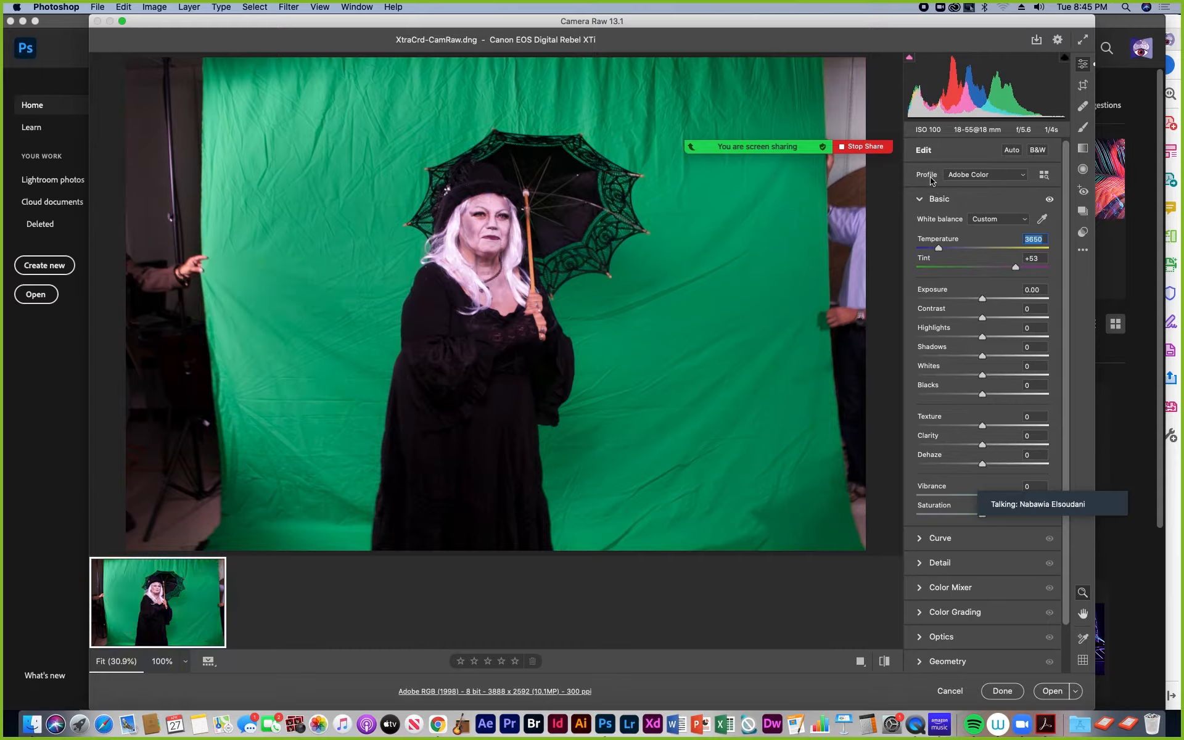
Step: Turn on the shadow and highlight clipping warnings and try Temperature values of 4850 and 4250
{"action": "left_click", "coordinate": [910, 59]}
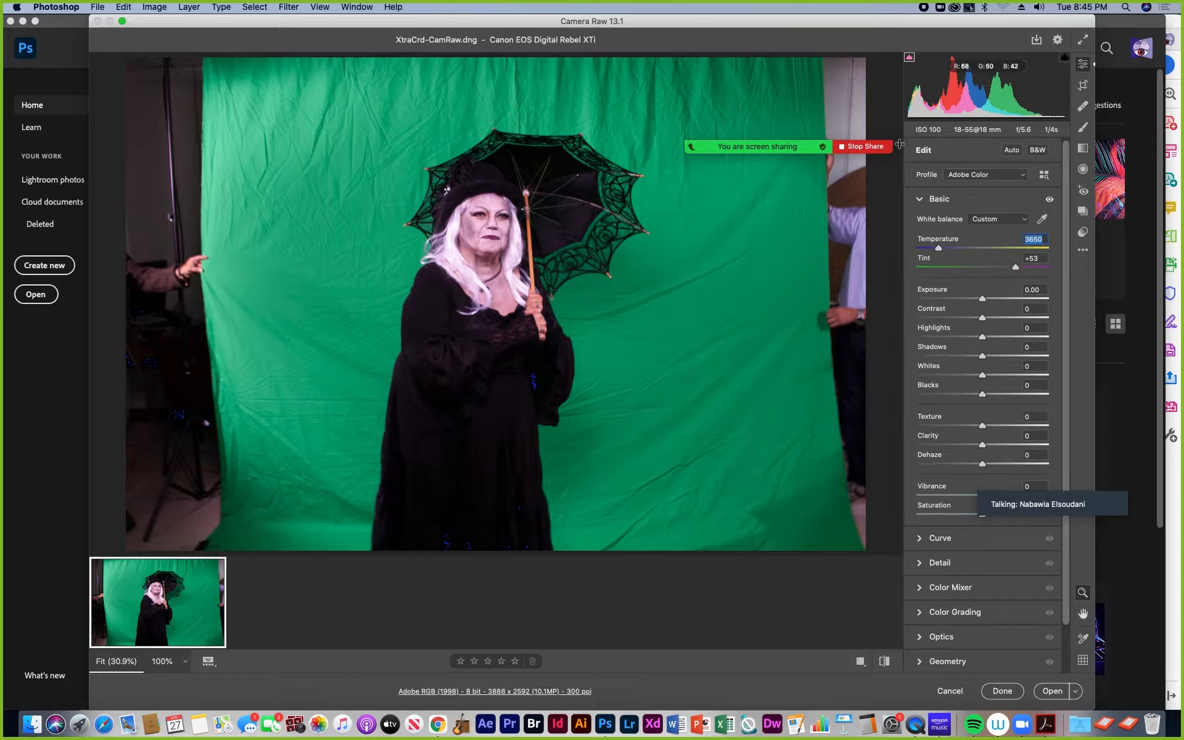
{"action": "left_click", "coordinate": [1065, 58]}
{"action": "mouse_move", "coordinate": [939, 248]}
{"action": "left_mouse_down"}
{"action": "mouse_move", "coordinate": [1002, 249]}
{"action": "mouse_move", "coordinate": [955, 247]}
{"action": "left_mouse_up"}
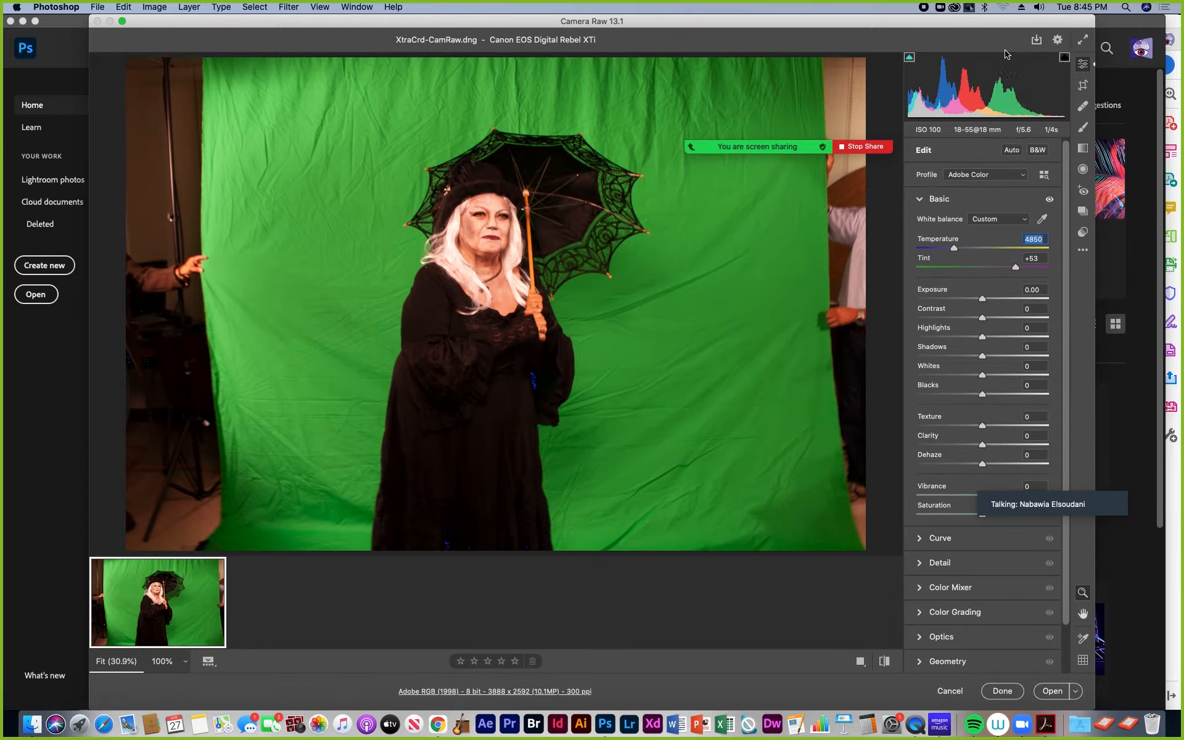
{"action": "left_click", "coordinate": [910, 59]}
{"action": "left_click_drag", "start_coordinate": [955, 248], "coordinate": [948, 251]}
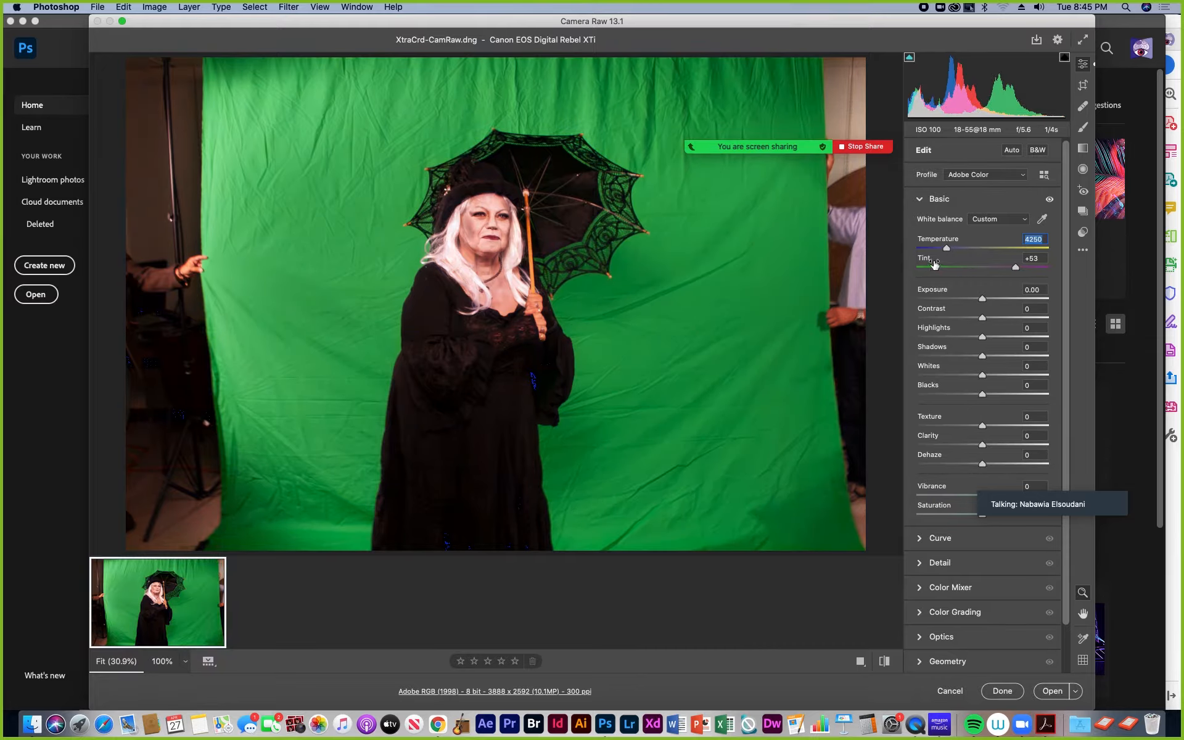
Step: Adjust the white balance of the raw photo to a Tint of +62 and a Temperature of 3850
{"action": "left_click_drag", "start_coordinate": [1018, 269], "coordinate": [953, 269]}
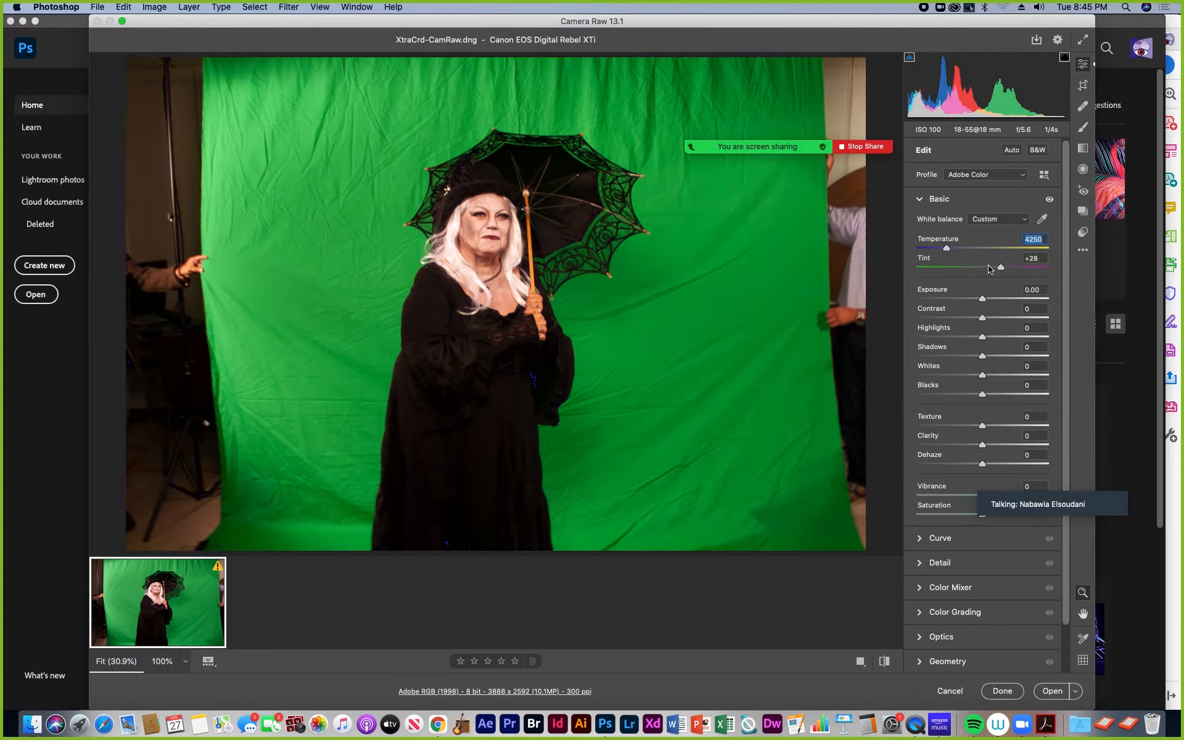
{"action": "mouse_move", "coordinate": [1000, 268]}
{"action": "left_mouse_down"}
{"action": "mouse_move", "coordinate": [917, 266]}
{"action": "mouse_move", "coordinate": [1020, 273]}
{"action": "left_mouse_up"}
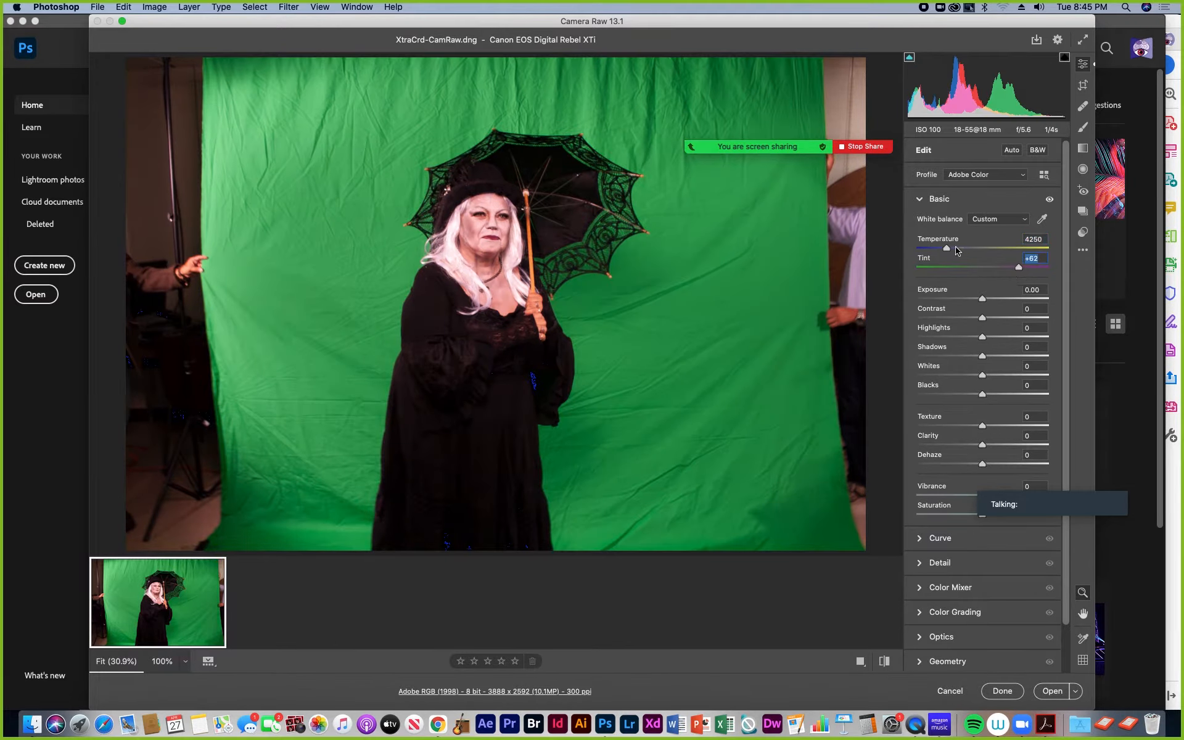
{"action": "left_click_drag", "start_coordinate": [960, 253], "coordinate": [937, 267]}
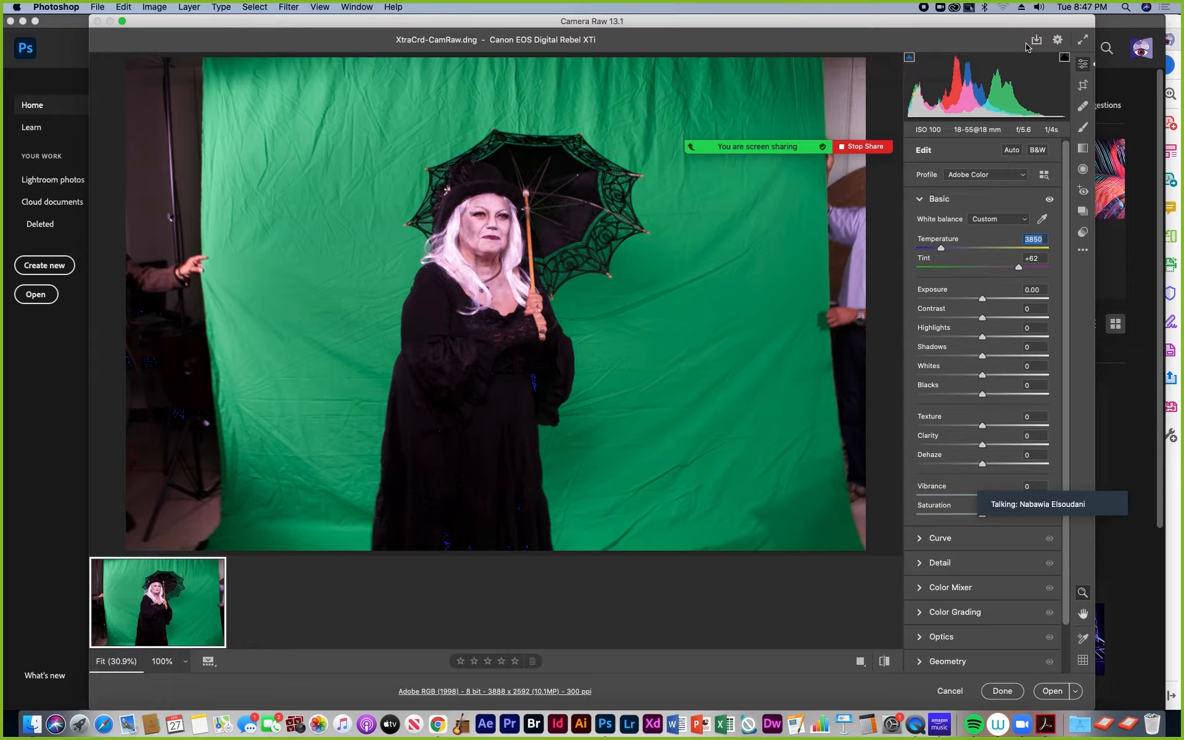
Step: Try an Exposure of +2.35 and toggle the highlight clipping warning to check for blown-out areas
{"action": "left_click_drag", "start_coordinate": [983, 301], "coordinate": [1014, 301]}
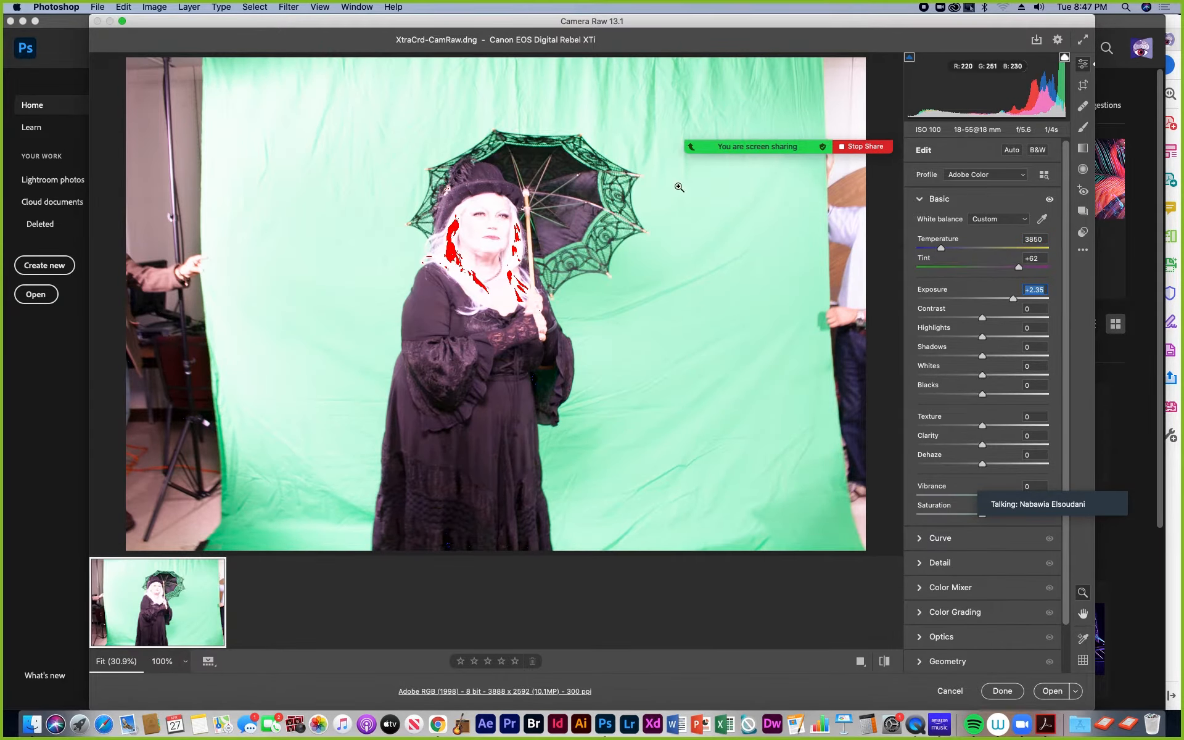
{"action": "left_click", "coordinate": [1065, 58]}
{"action": "left_click", "coordinate": [1065, 58]}
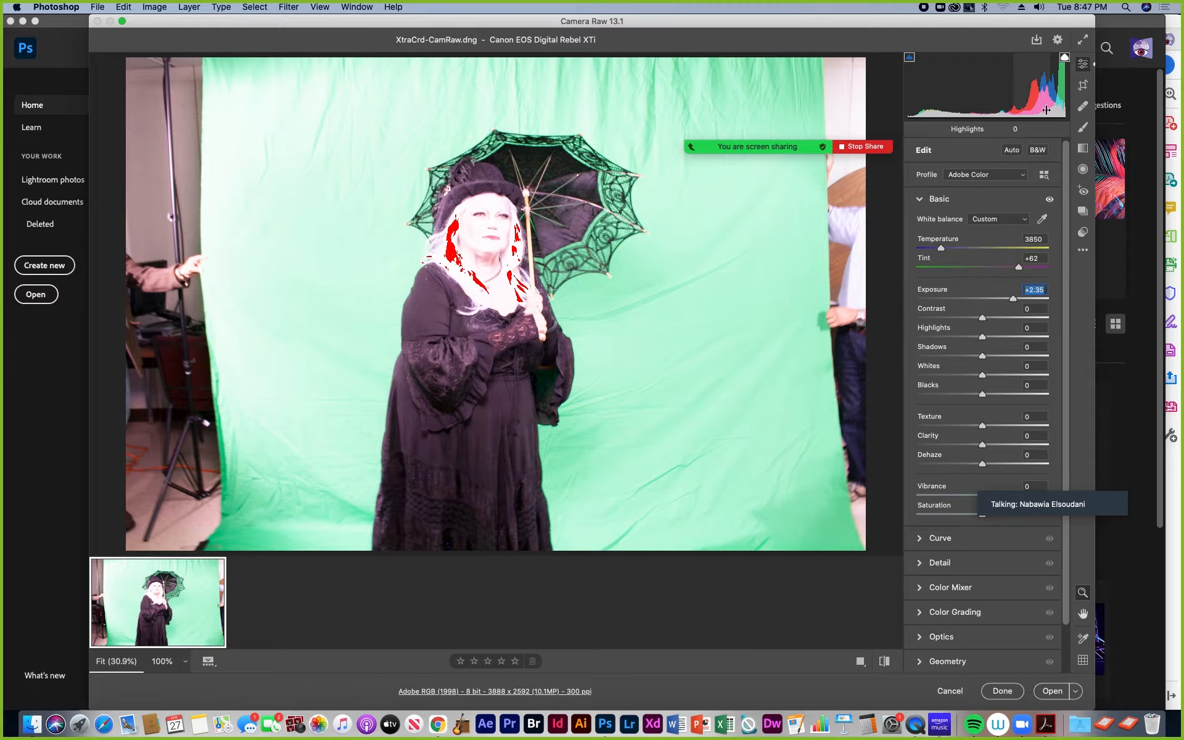
Step: Set the Exposure to -0.15 and lower the Contrast to -50
{"action": "left_click_drag", "start_coordinate": [1014, 300], "coordinate": [981, 300]}
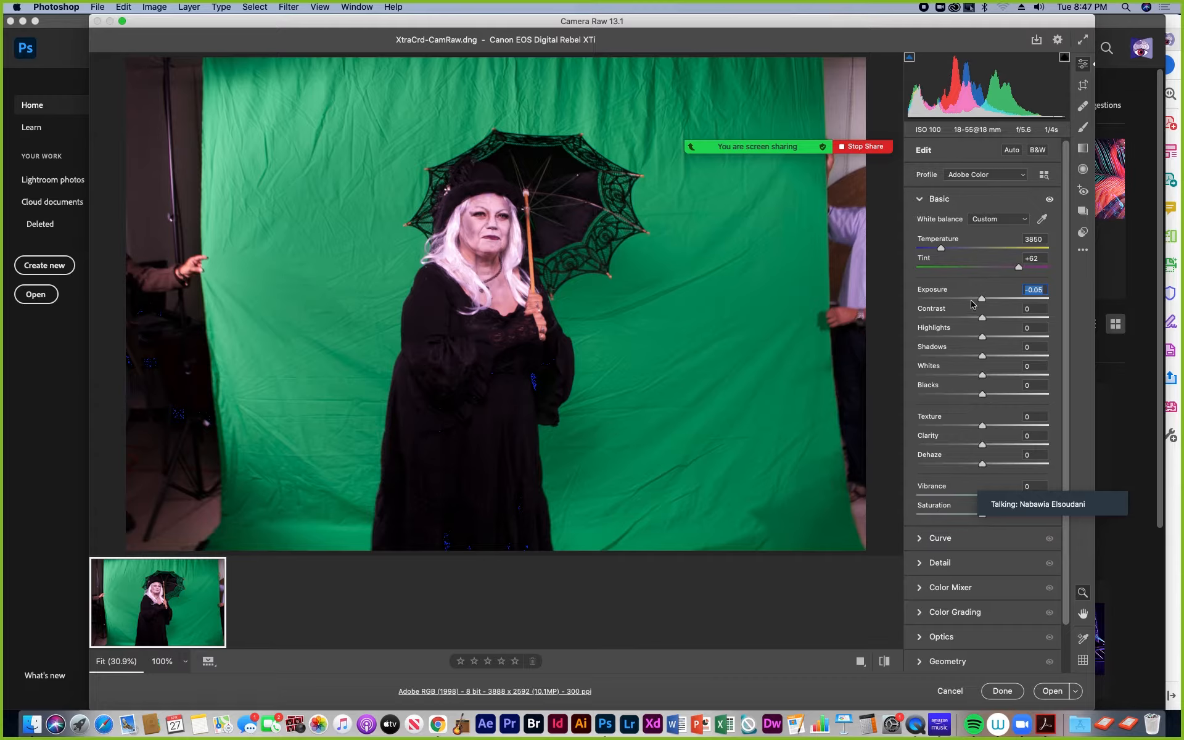
{"action": "left_click_drag", "start_coordinate": [982, 300], "coordinate": [980, 300]}
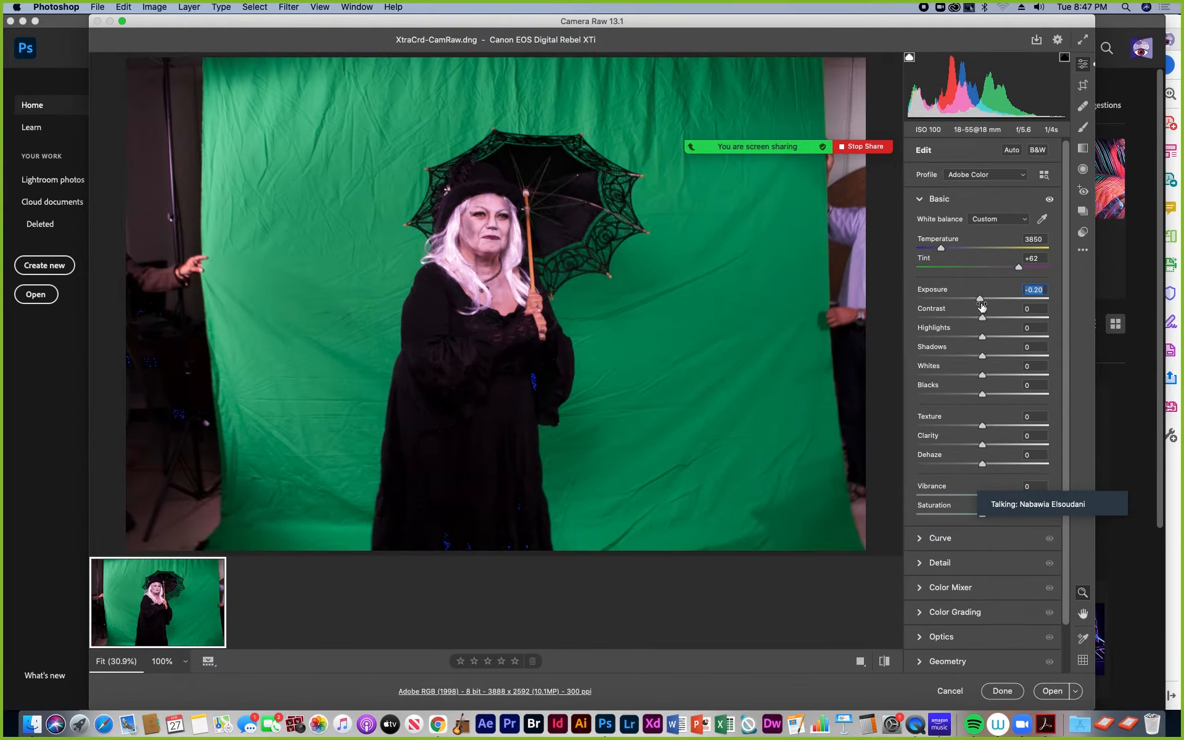
{"action": "left_click_drag", "start_coordinate": [980, 300], "coordinate": [982, 302]}
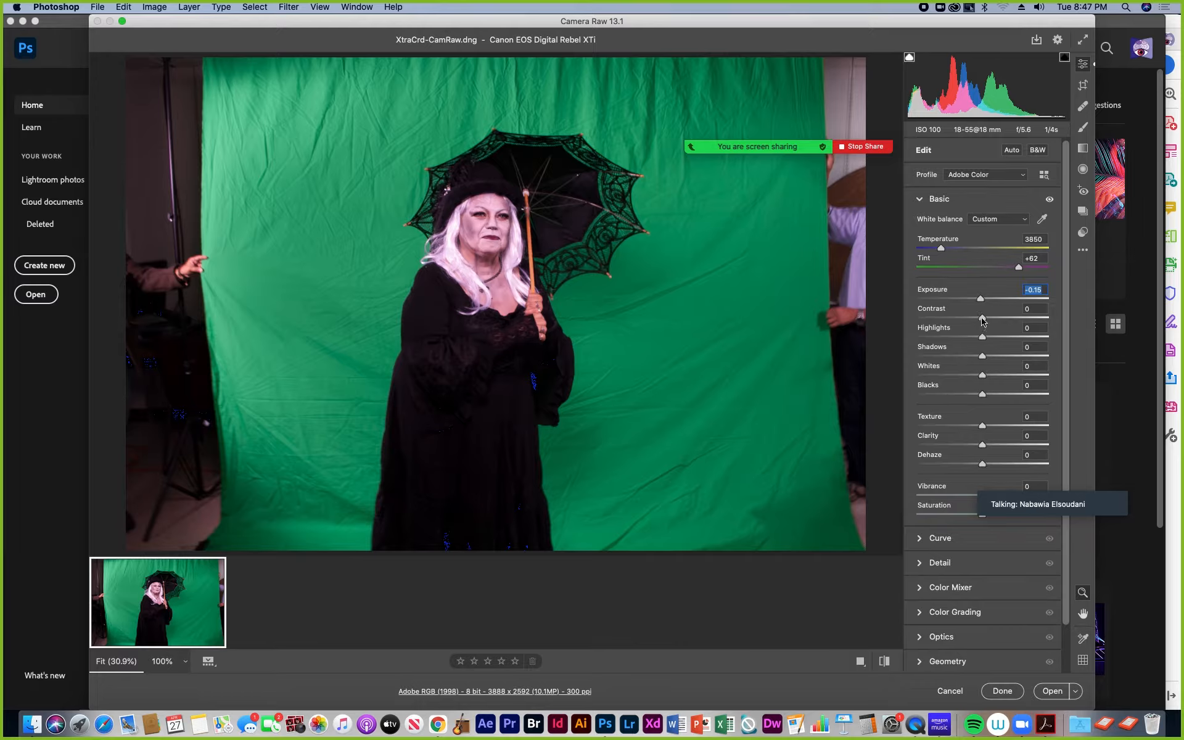
{"action": "left_click_drag", "start_coordinate": [984, 317], "coordinate": [935, 326]}
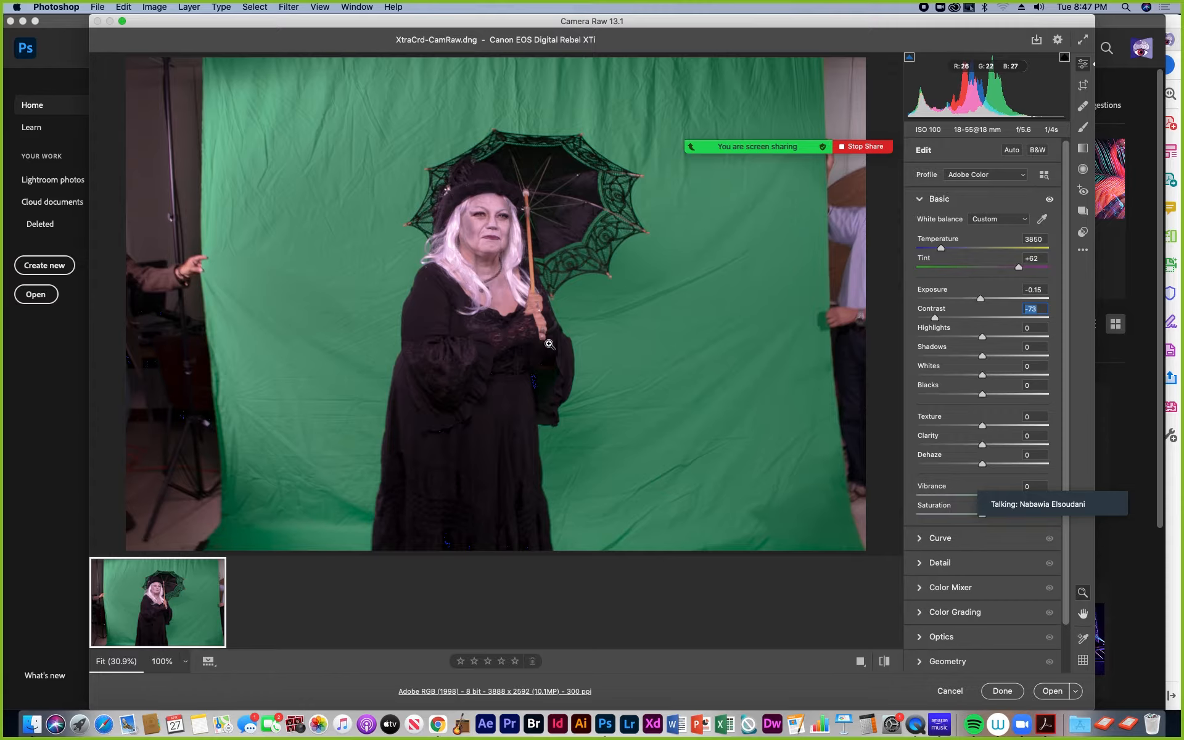
{"action": "left_click_drag", "start_coordinate": [936, 320], "coordinate": [953, 320]}
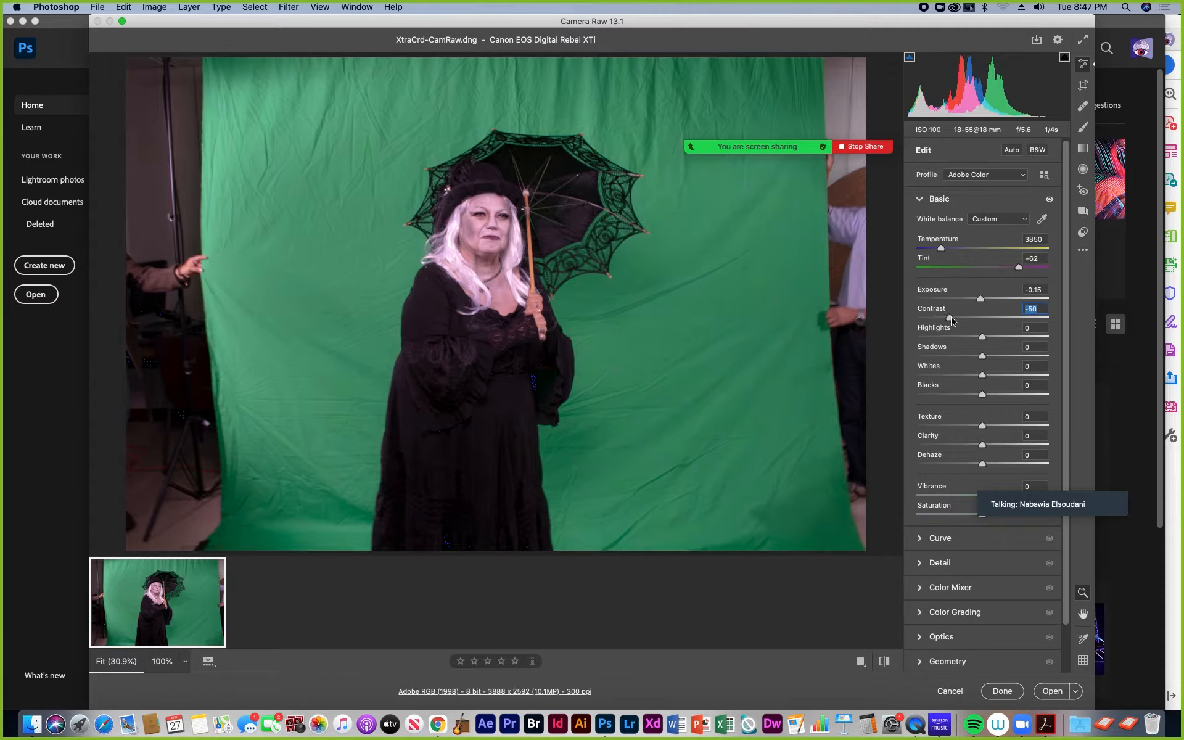
Step: Set the Highlights to +11 and the Shadows to +14
{"action": "left_click_drag", "start_coordinate": [983, 340], "coordinate": [1012, 357]}
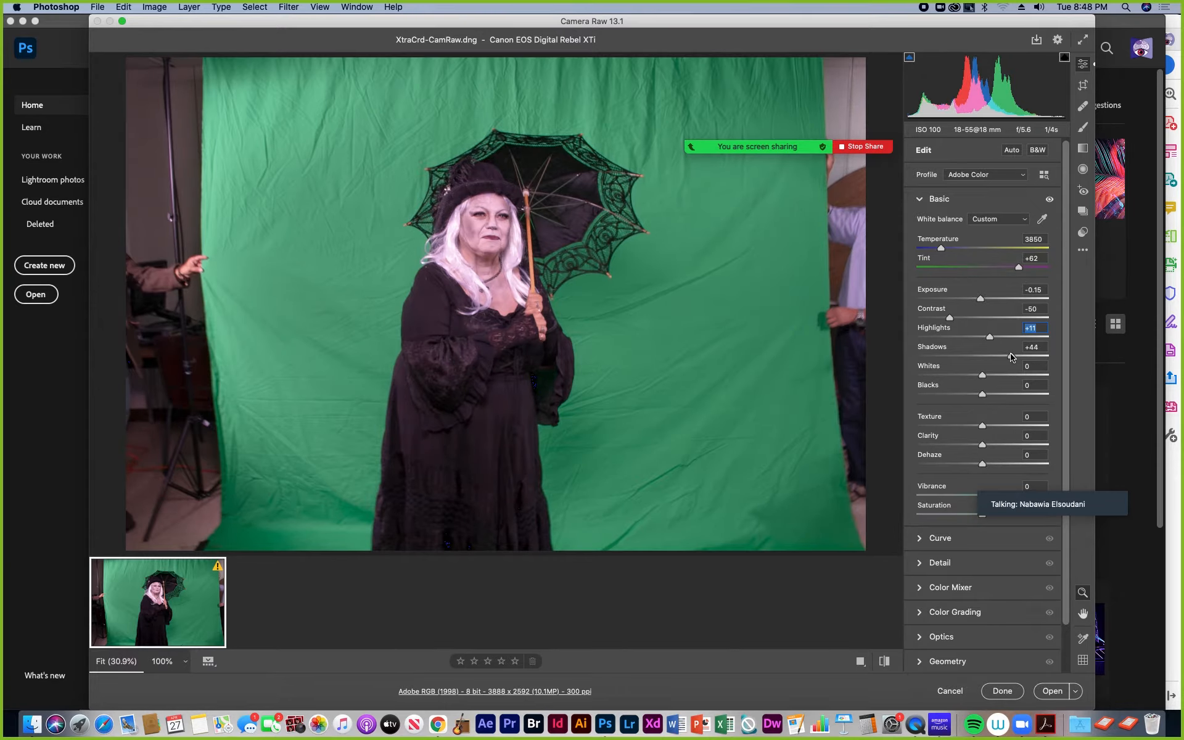
{"action": "left_click_drag", "start_coordinate": [1017, 356], "coordinate": [1016, 356]}
{"action": "mouse_move", "coordinate": [1017, 356]}
{"action": "left_mouse_down"}
{"action": "mouse_move", "coordinate": [957, 369]}
{"action": "mouse_move", "coordinate": [997, 364]}
{"action": "left_mouse_up"}
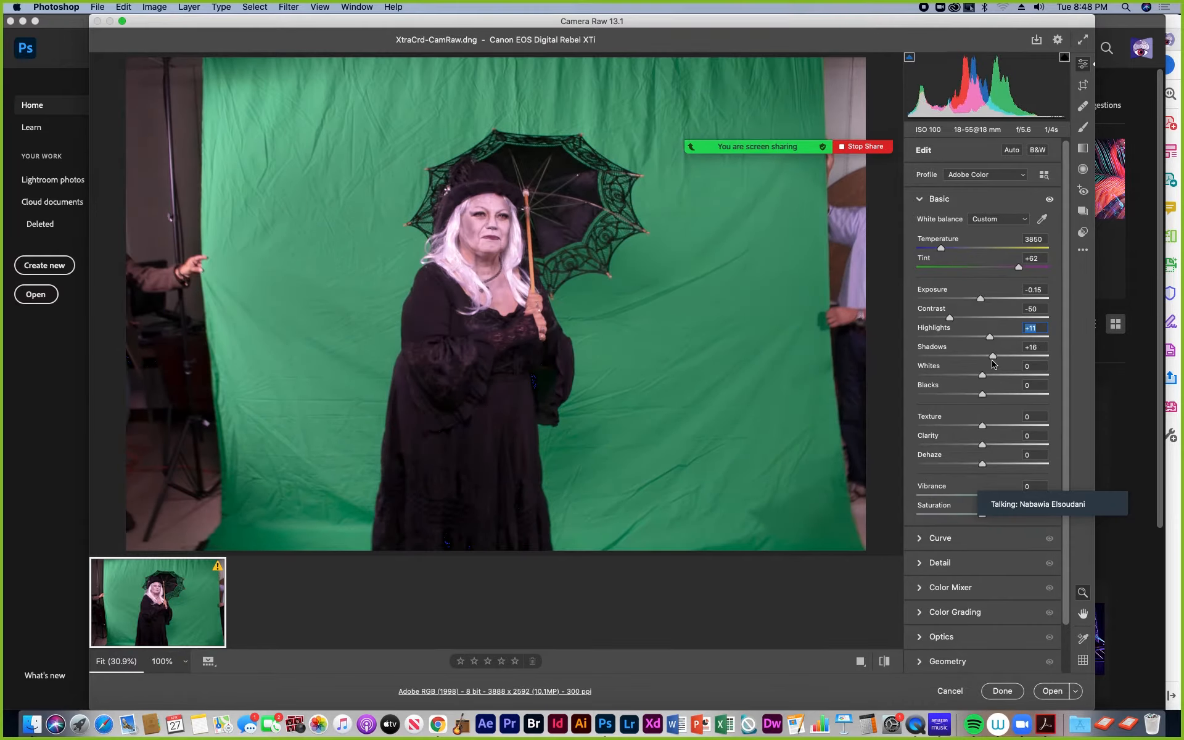
{"action": "left_click", "coordinate": [992, 361]}
Step: Set the Whites to -8 and the Blacks to +27, checking dark areas with the shadow clipping warning
{"action": "left_click_drag", "start_coordinate": [991, 375], "coordinate": [951, 399]}
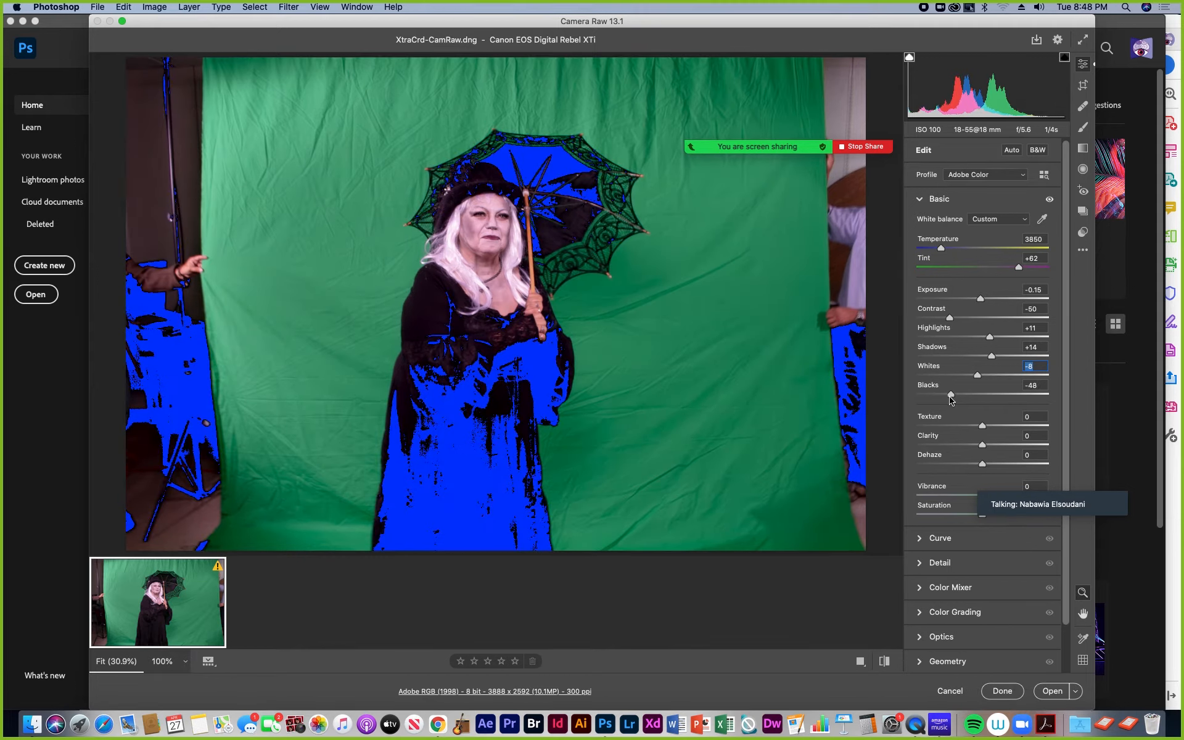
{"action": "left_click_drag", "start_coordinate": [951, 400], "coordinate": [954, 400]}
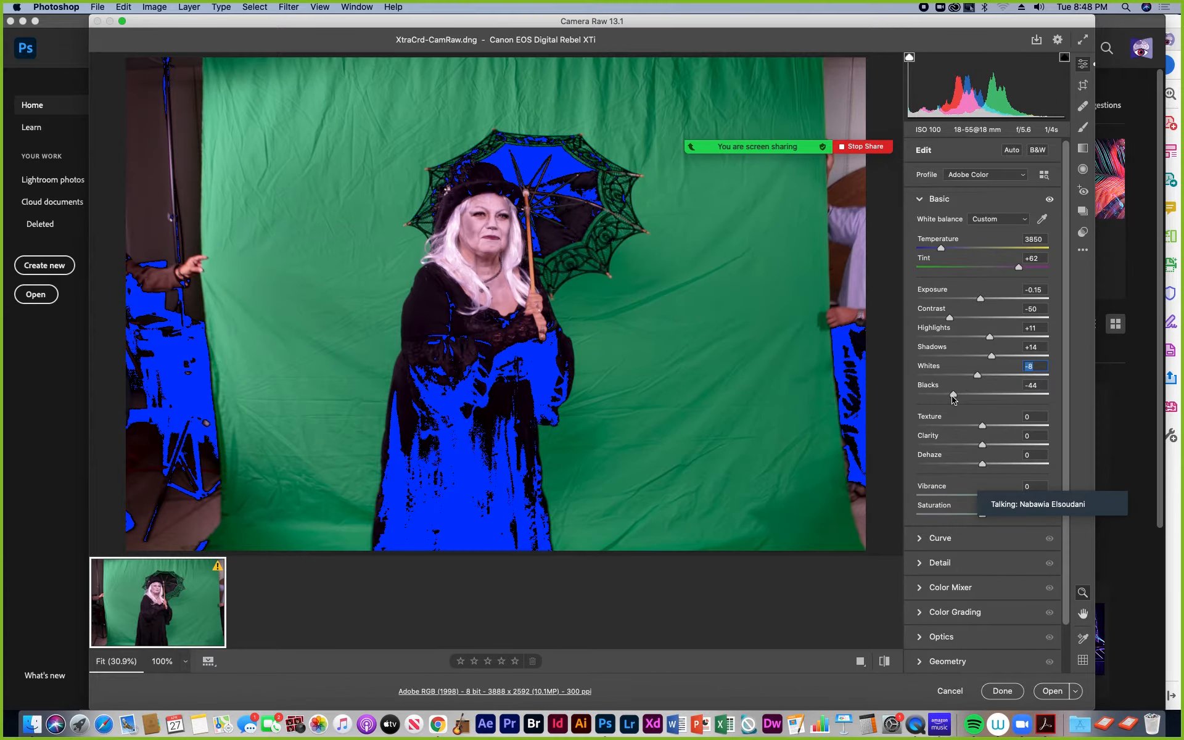
{"action": "left_click", "coordinate": [910, 58]}
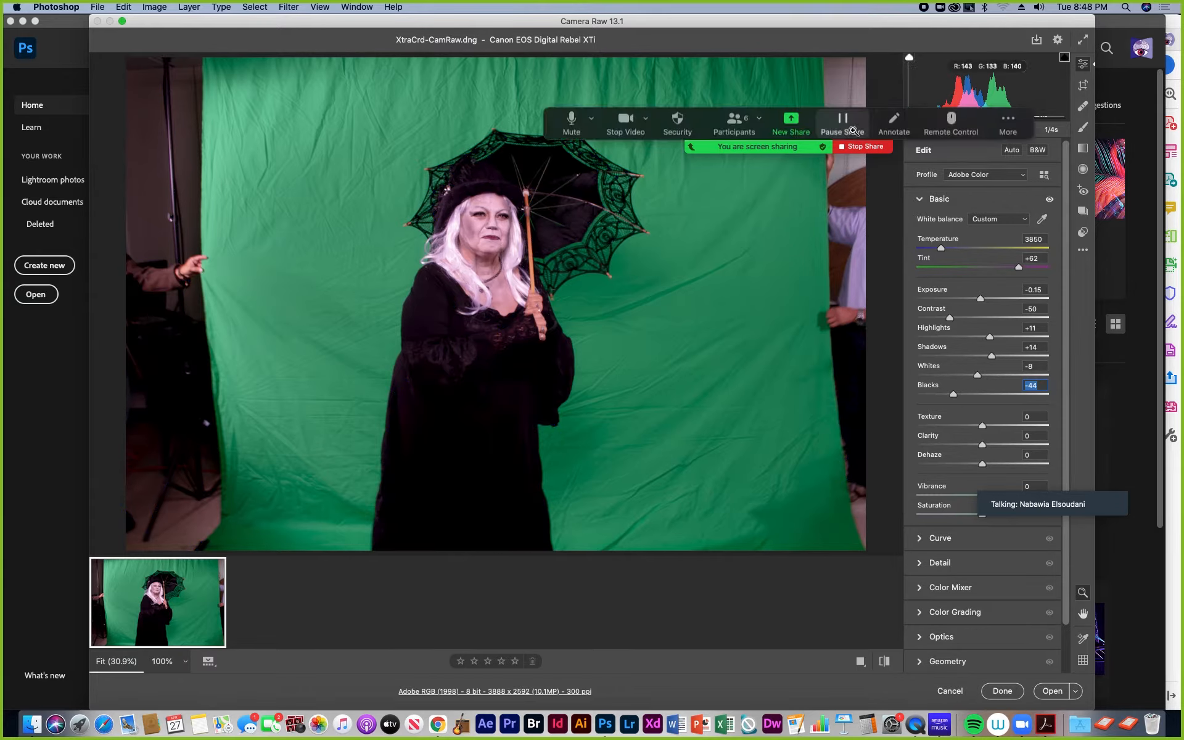
{"action": "left_click", "coordinate": [910, 58]}
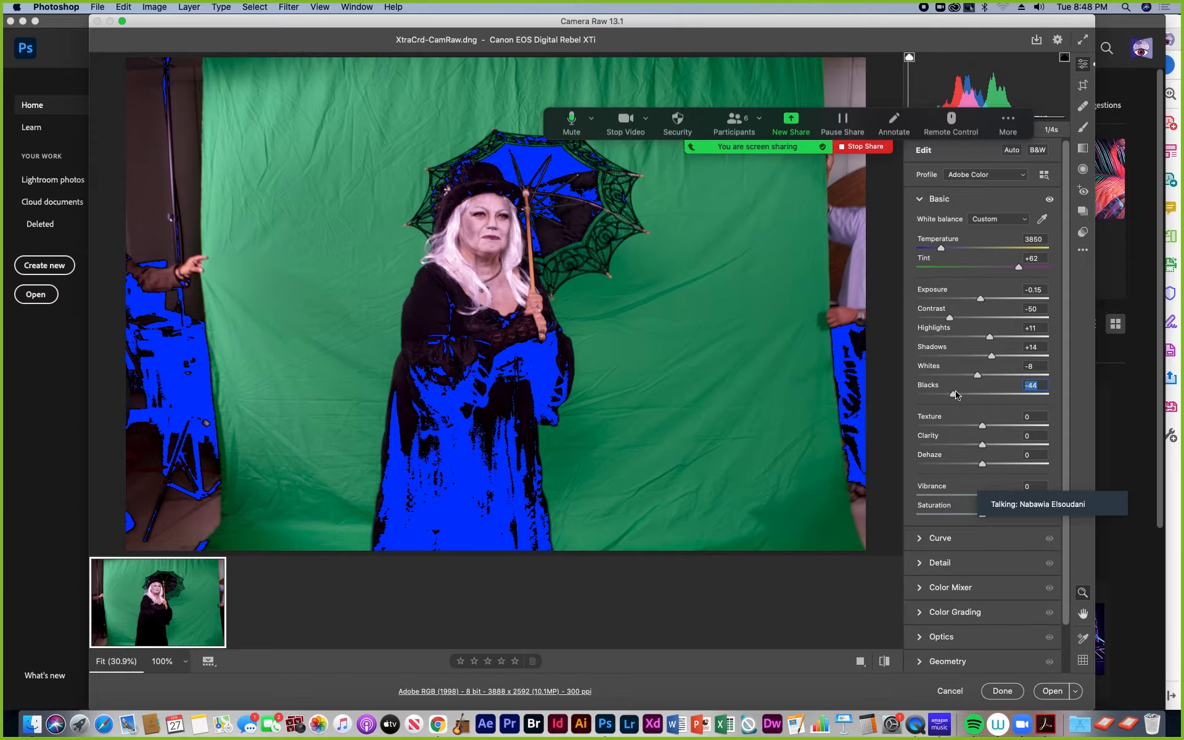
{"action": "left_click_drag", "start_coordinate": [953, 395], "coordinate": [1001, 399]}
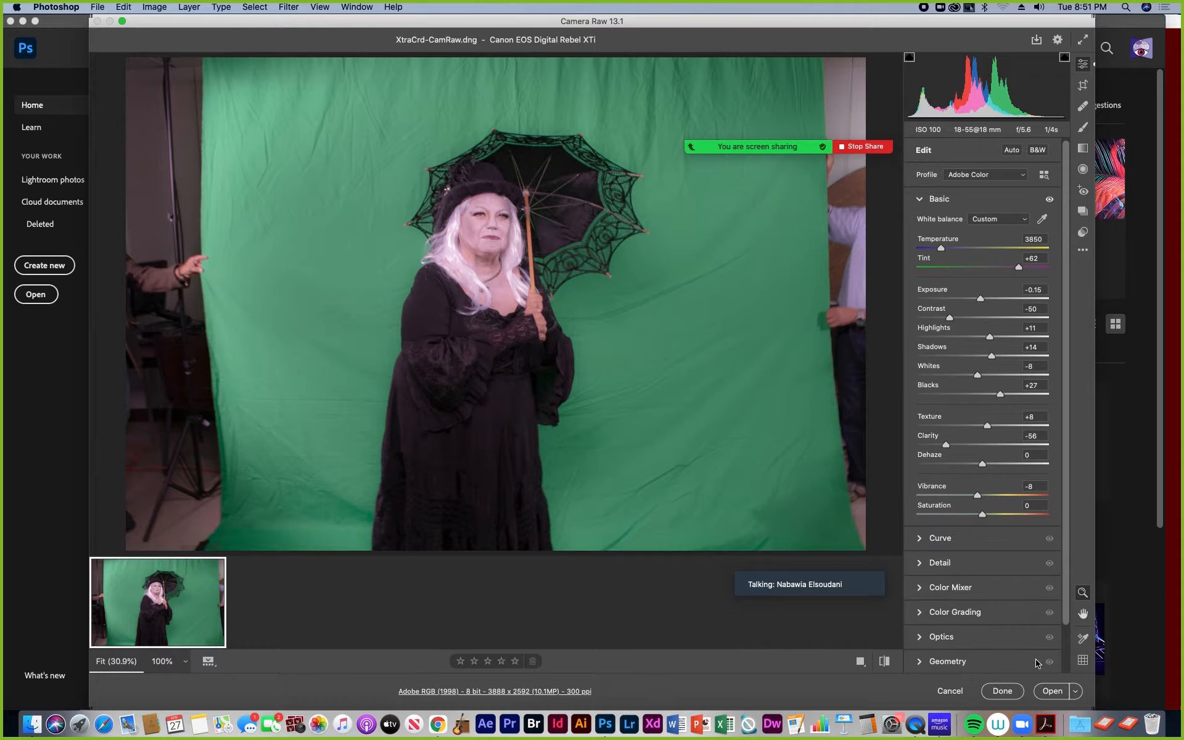
Step: Open the adjusted raw photo in Photoshop as a normal image rather than as an object or copy
{"action": "scroll", "coordinate": [1066, 622], "scroll_direction": "down", "scroll_amount": 3}
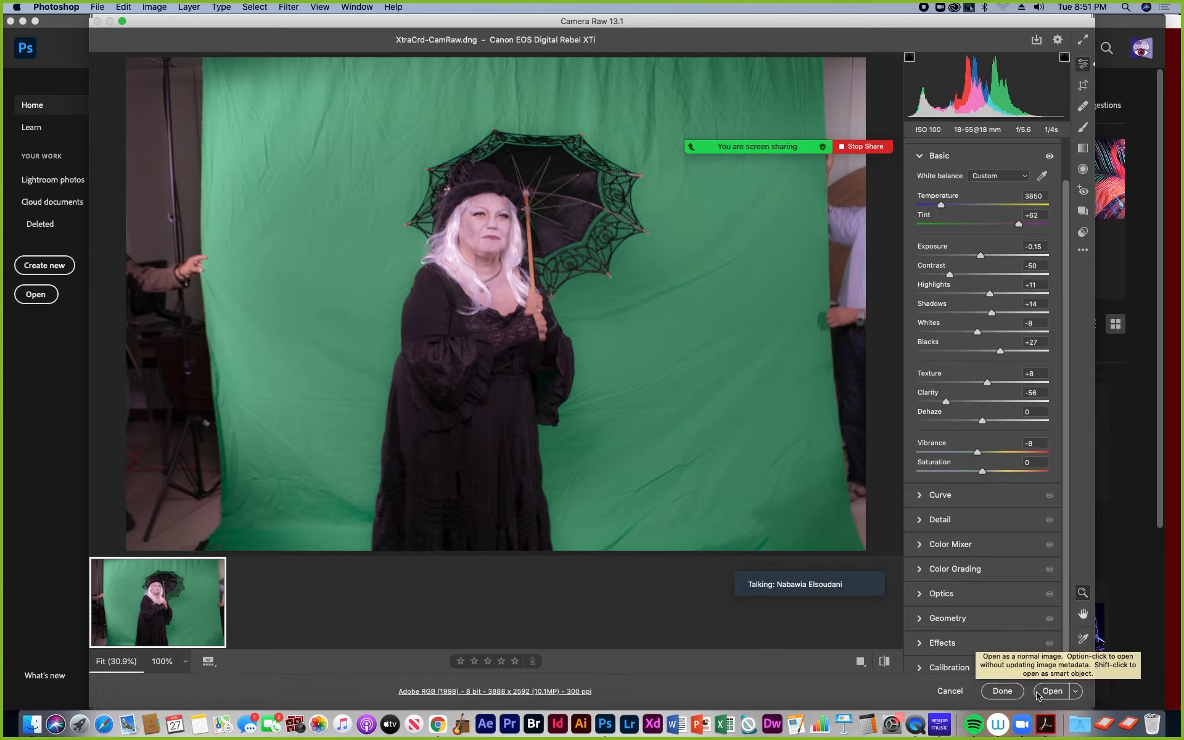
{"action": "left_click", "coordinate": [1076, 692]}
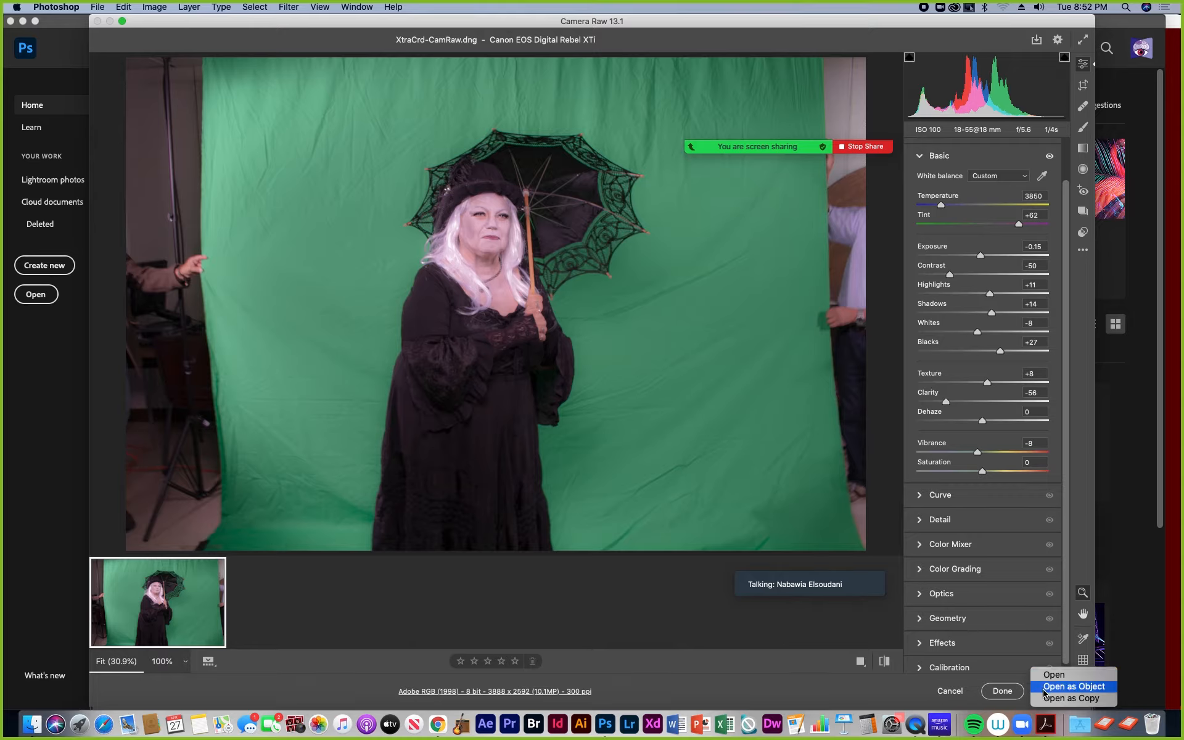
{"action": "left_click", "coordinate": [961, 684]}
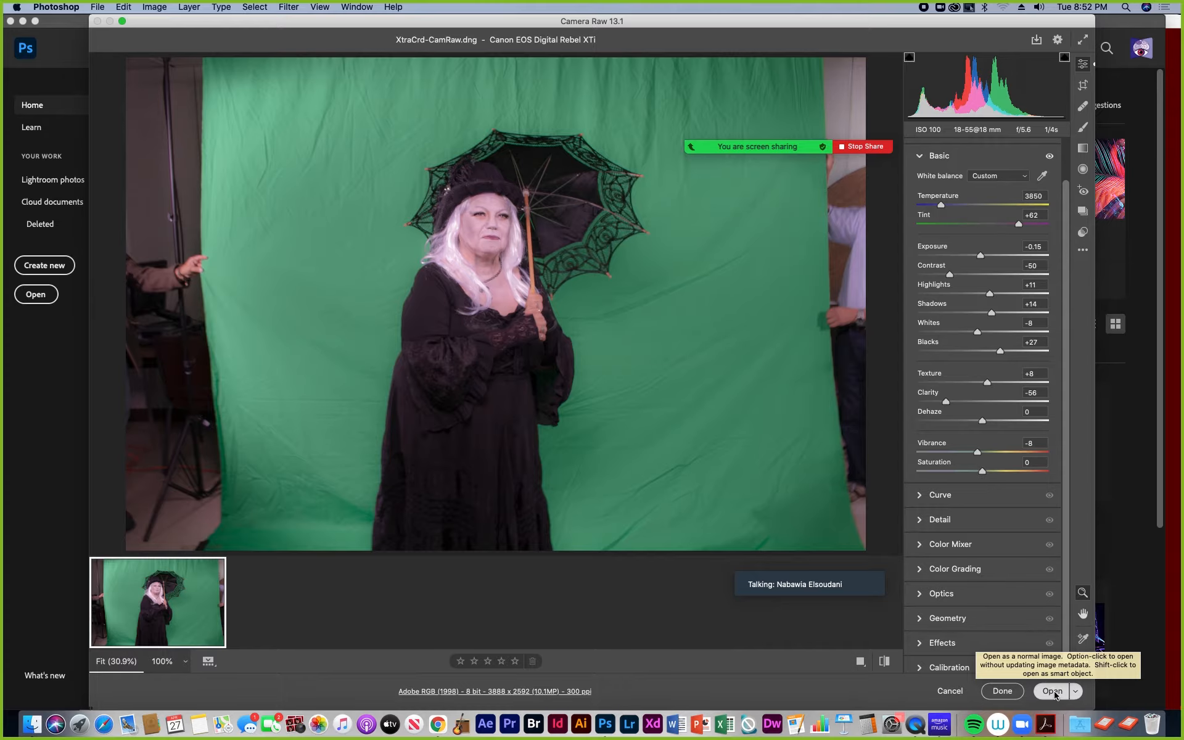
{"action": "left_click", "coordinate": [1053, 691]}
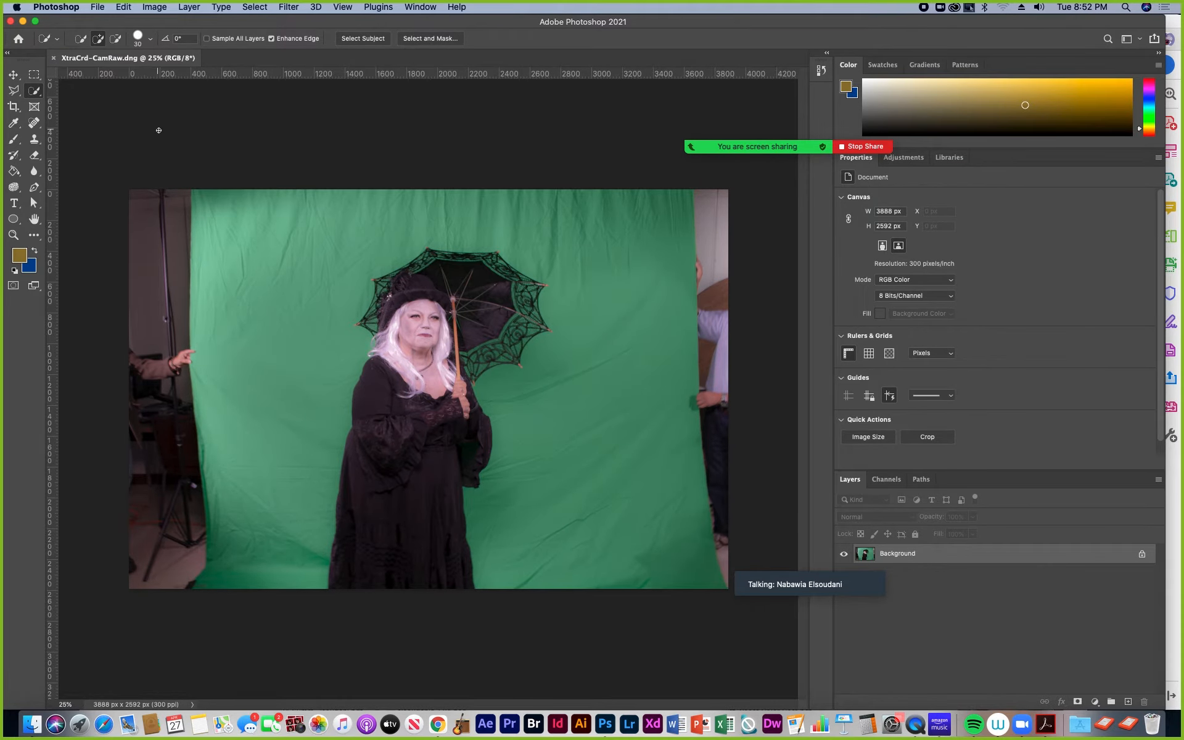
Step: Save the image on the computer in Photoshop format, with the student's name and a hyphen before XtraCrd-CamRaw.psd, and close the document
{"action": "left_click", "coordinate": [99, 7]}
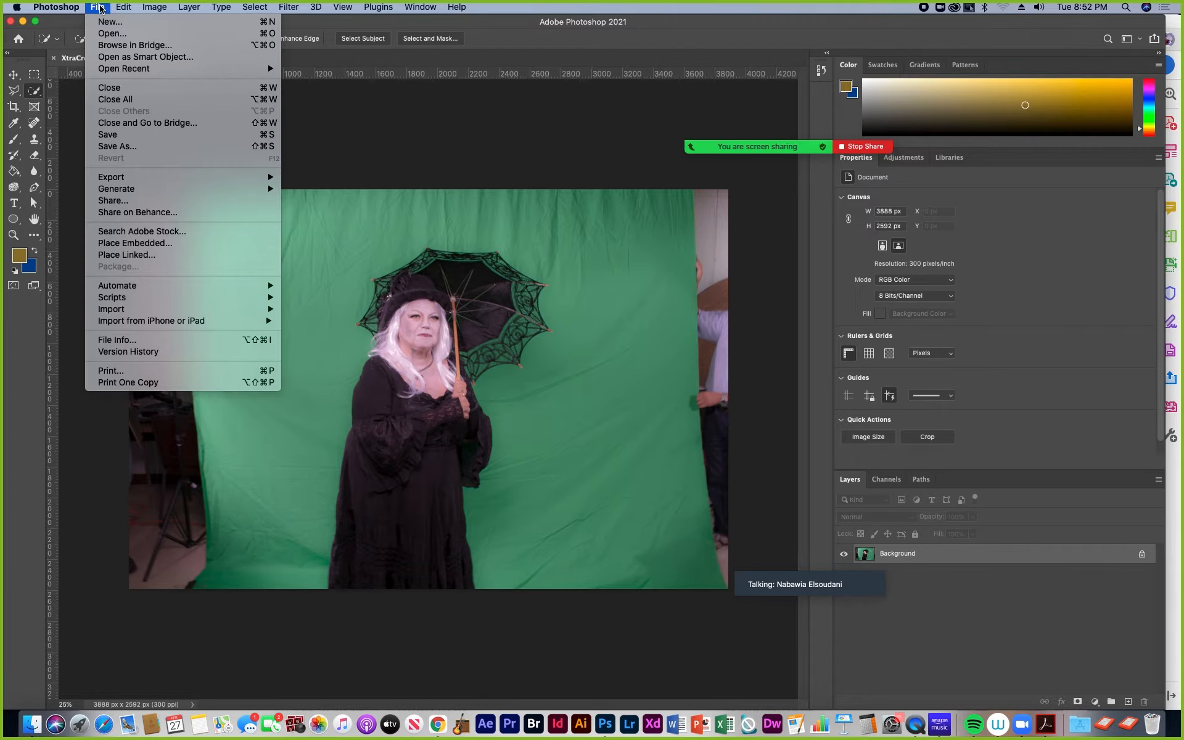
{"action": "left_click", "coordinate": [129, 136]}
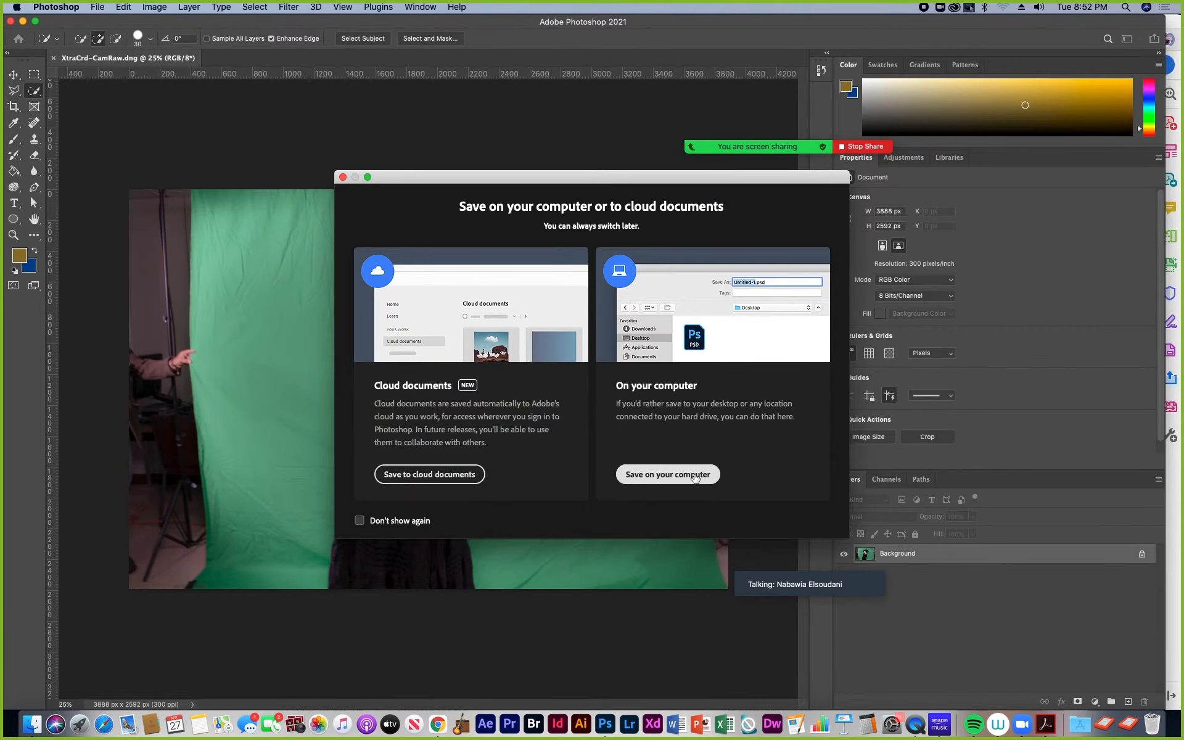
{"action": "left_click", "coordinate": [694, 477]}
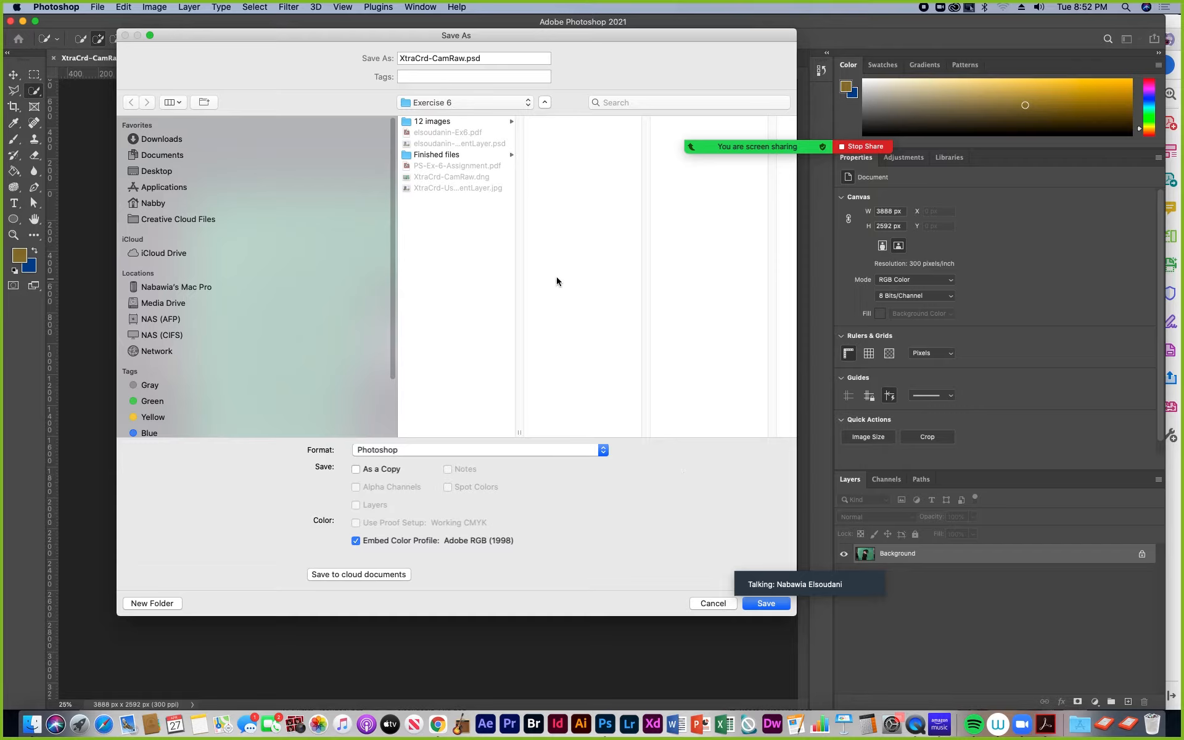
{"action": "left_click", "coordinate": [401, 57]}
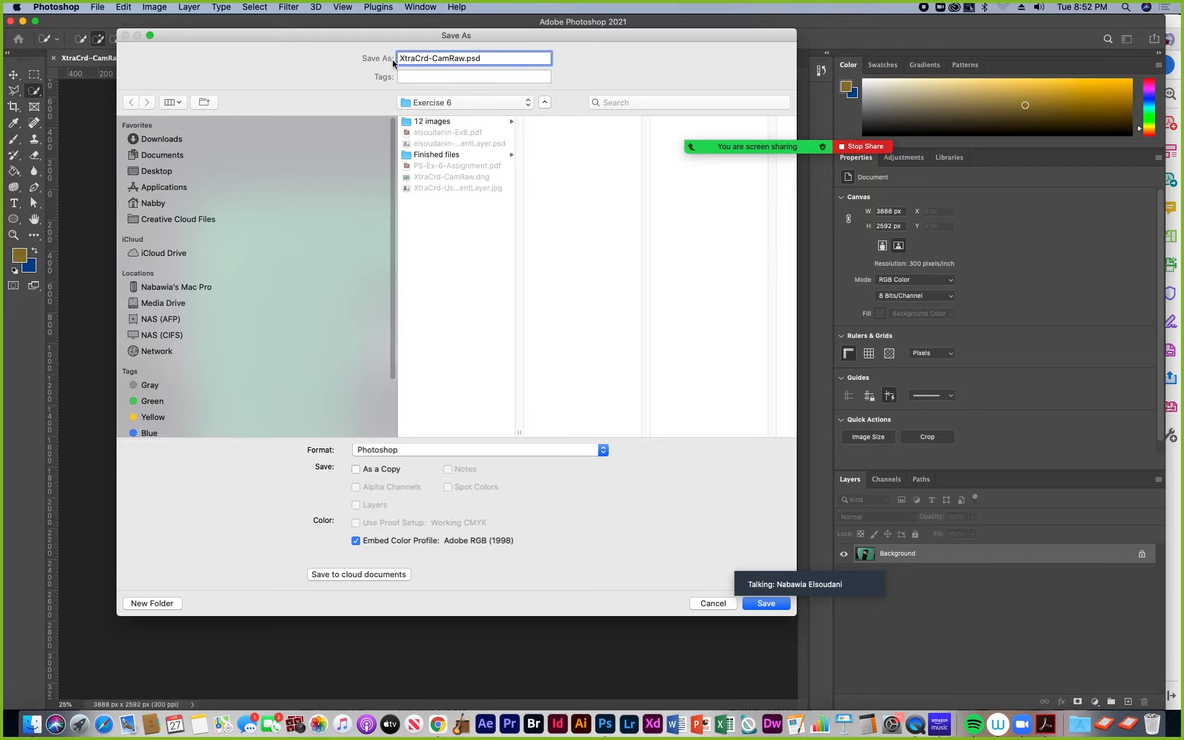
{"action": "type", "text": "elsoudanin-"}
{"action": "left_click", "coordinate": [767, 607]}
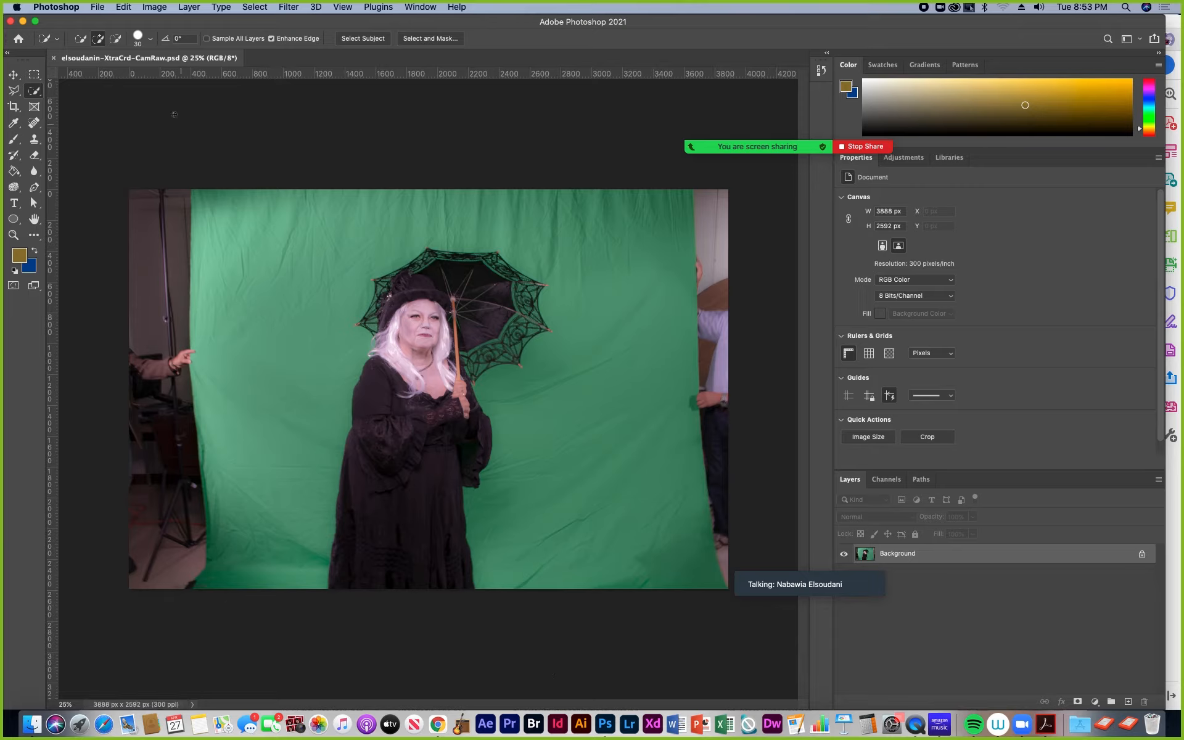
{"action": "left_click", "coordinate": [53, 57]}
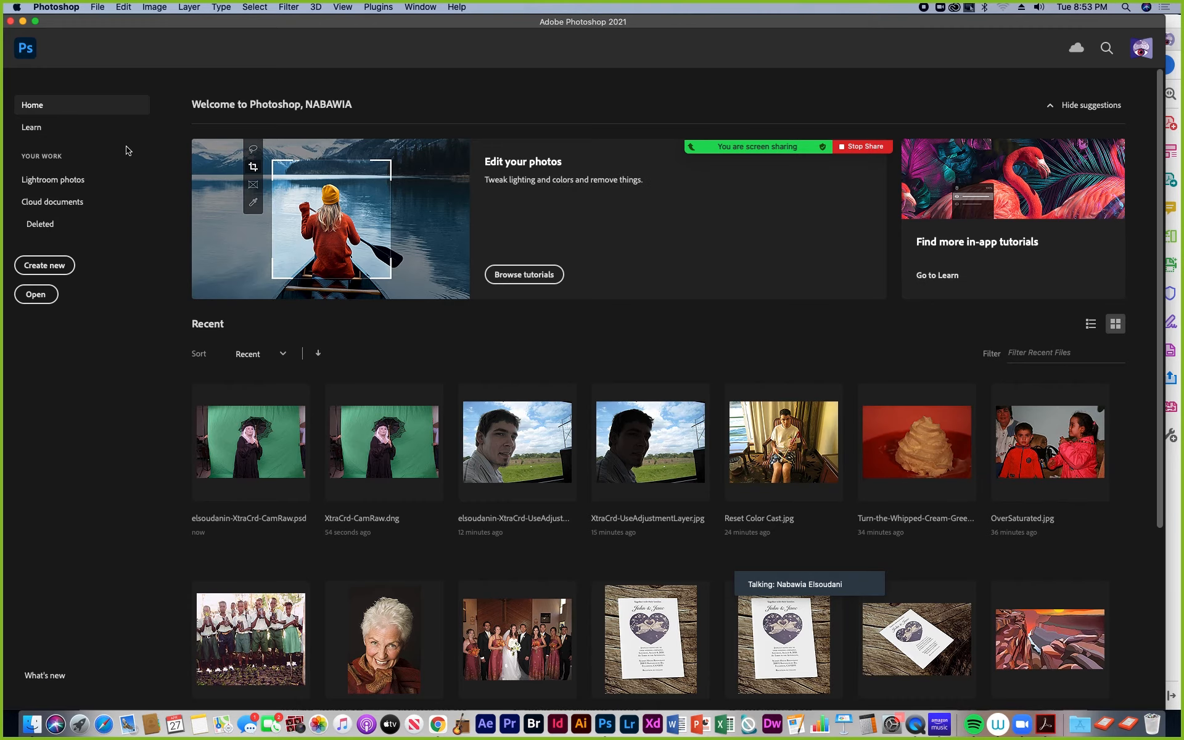
Step: Switch to Chrome, open the Exercise 6 assignment in the course's assignments and start a submission
{"action": "left_click", "coordinate": [438, 724]}
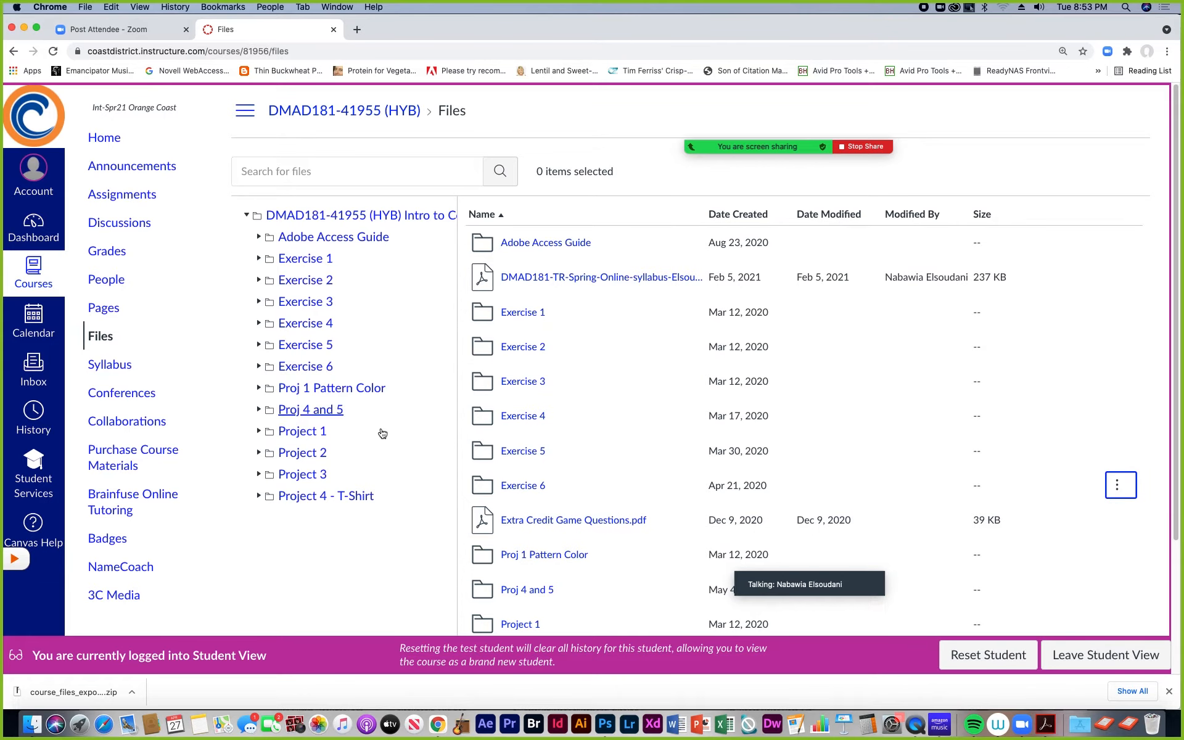
{"action": "left_click", "coordinate": [109, 197]}
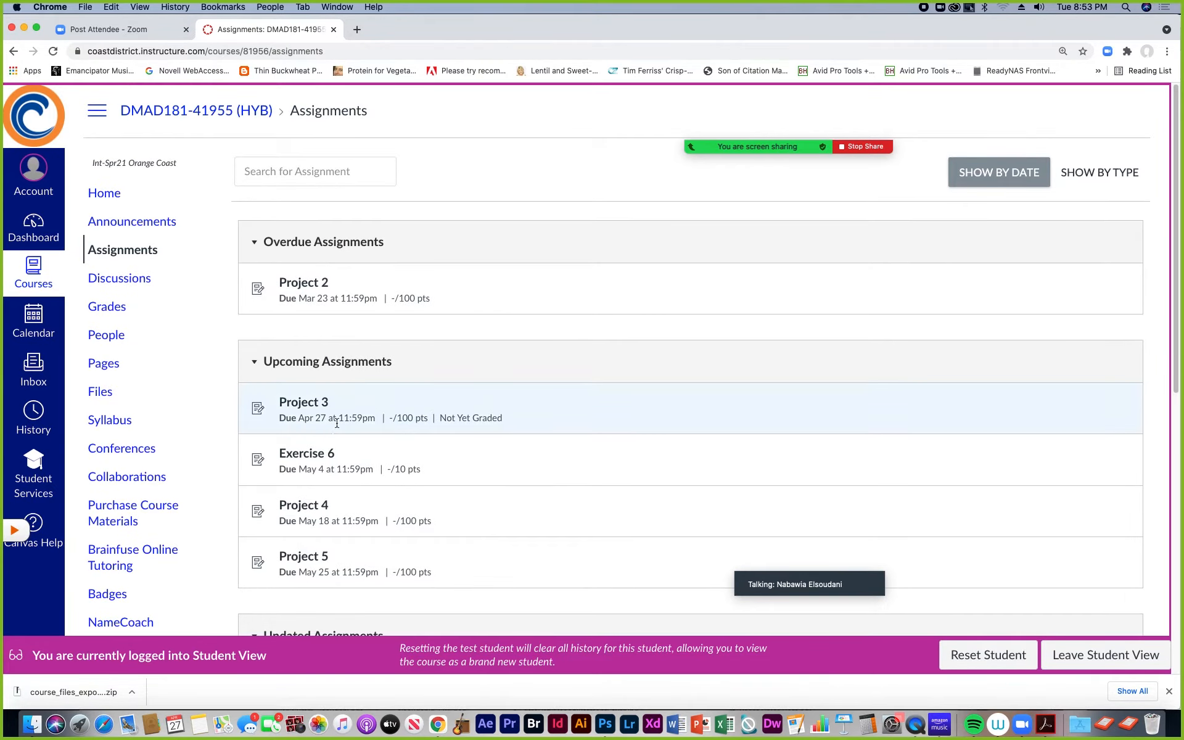
{"action": "left_click", "coordinate": [315, 457]}
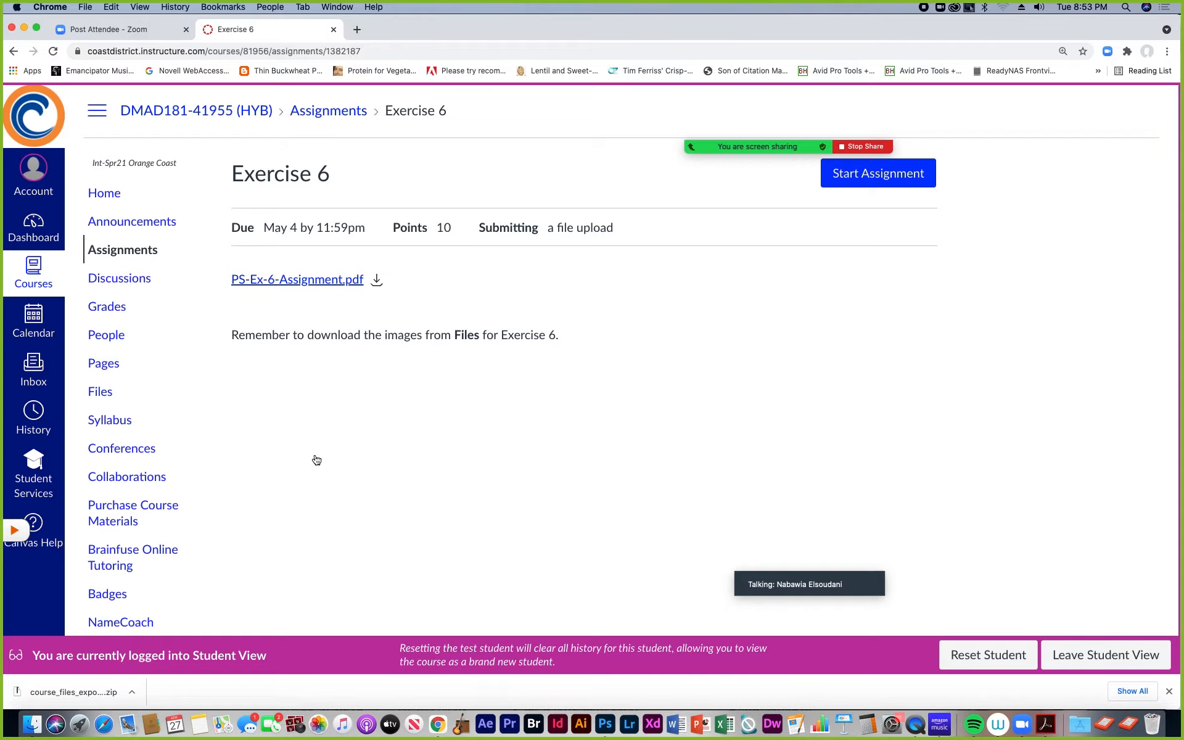
{"action": "left_click", "coordinate": [878, 176]}
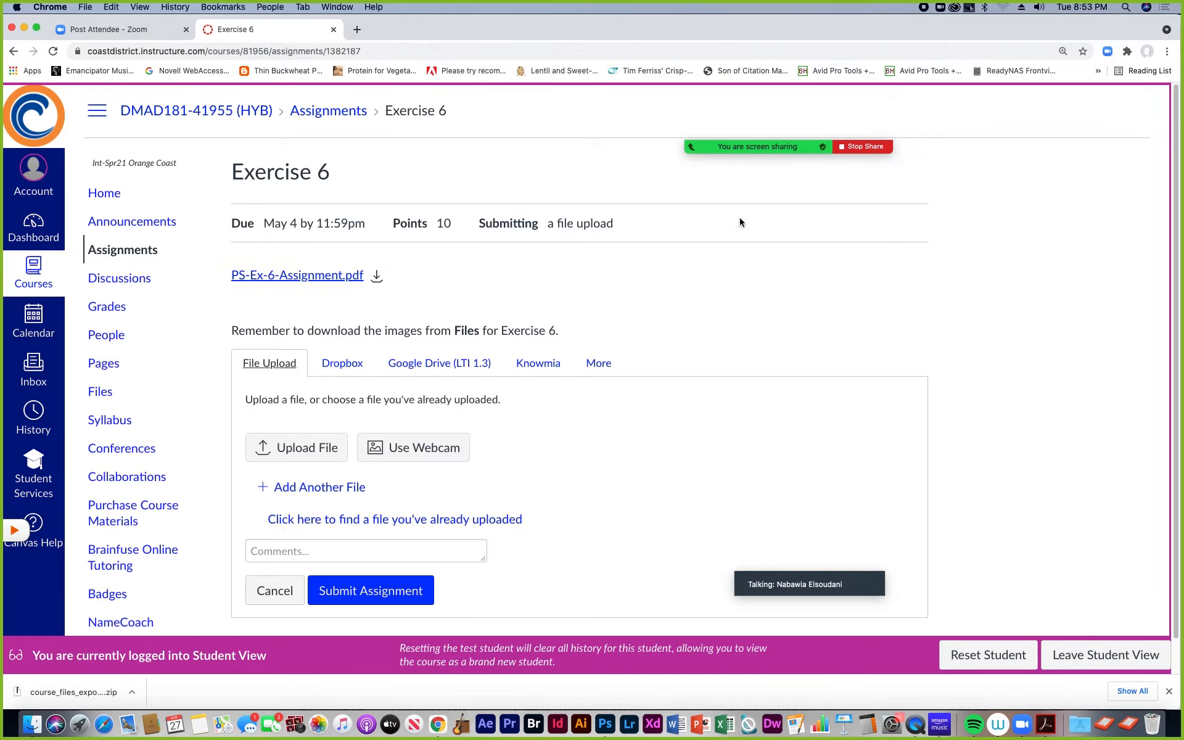
Step: Start a file upload and browse the Media Drive to Teaching from Home, 181-TTh-2021, Exercise 6
{"action": "left_click", "coordinate": [304, 451]}
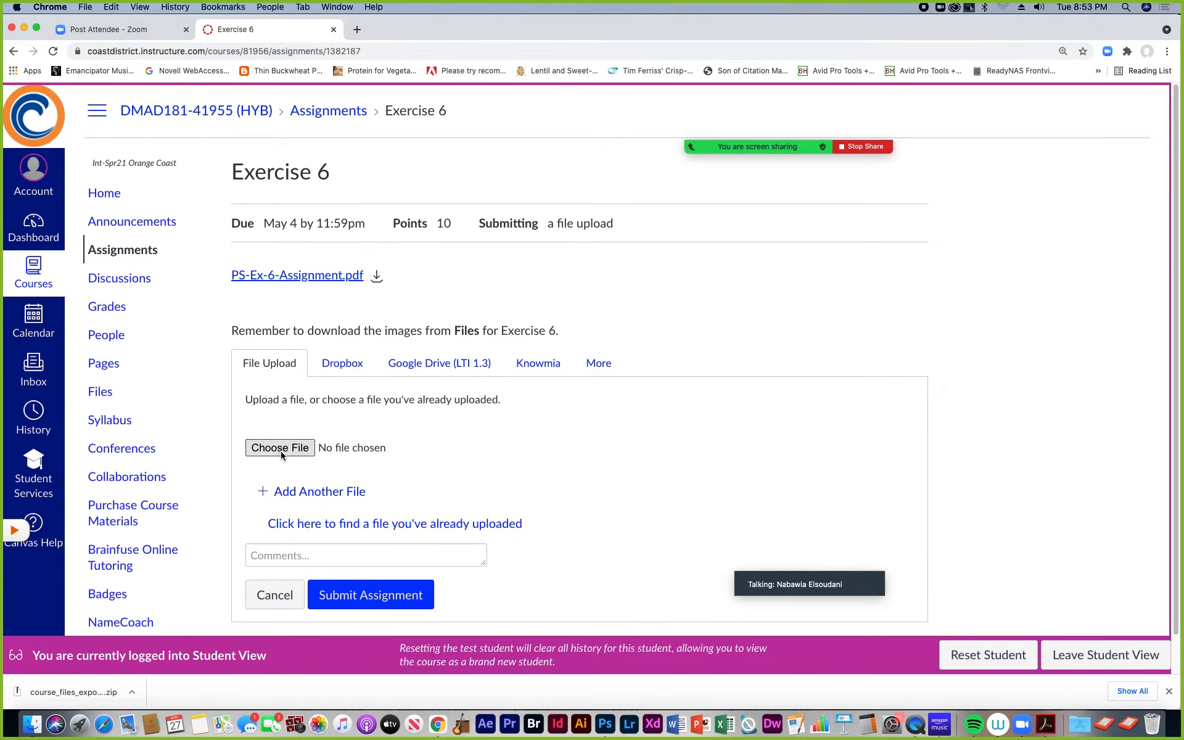
{"action": "left_click", "coordinate": [281, 449]}
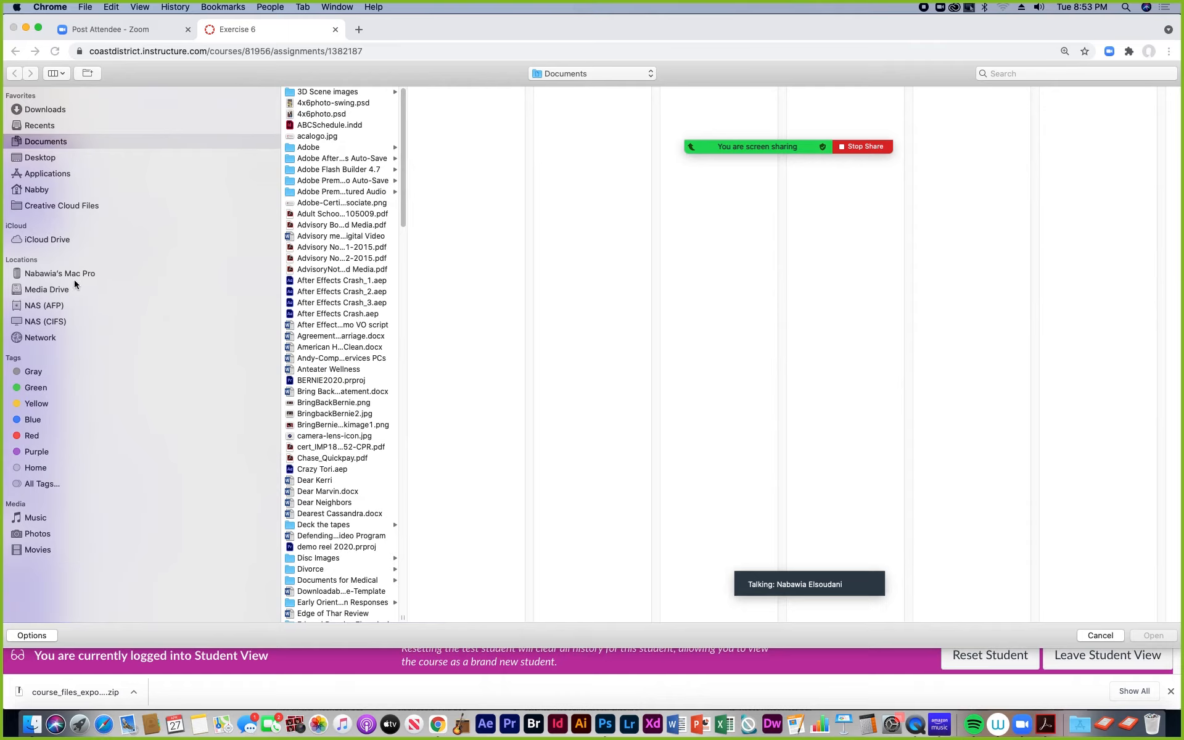
{"action": "left_click", "coordinate": [61, 289]}
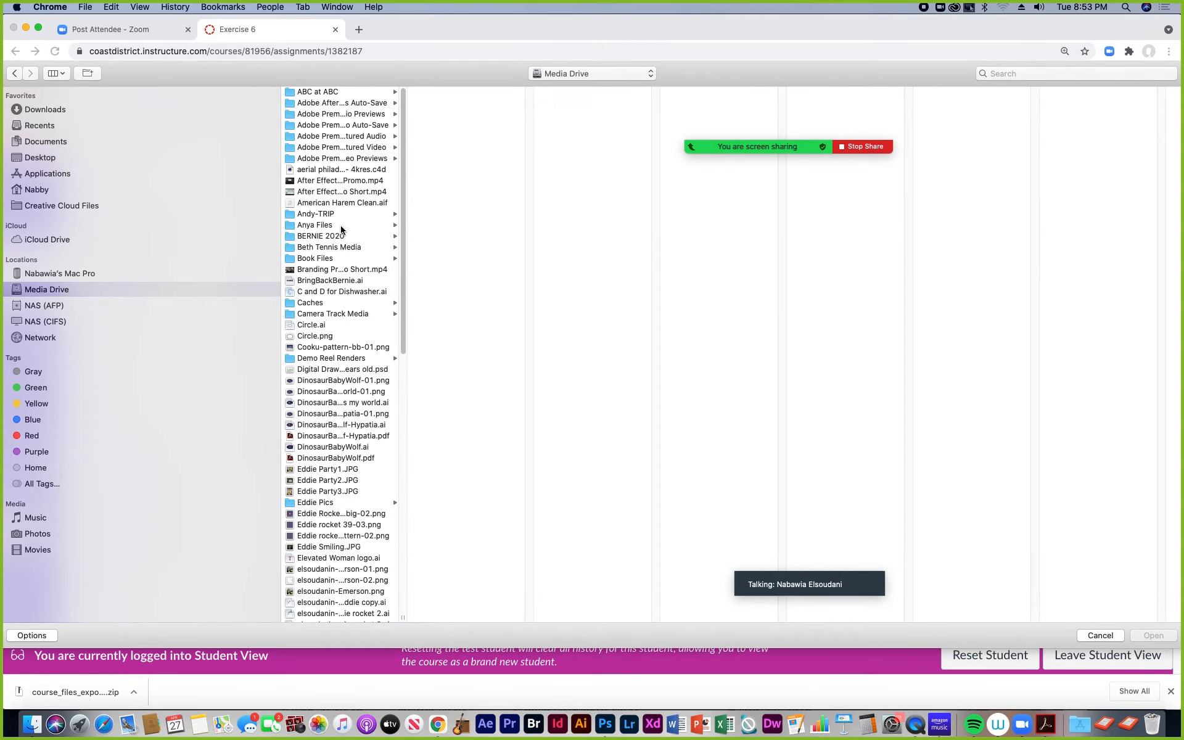
{"action": "scroll", "coordinate": [362, 468], "scroll_direction": "down", "scroll_amount": 10}
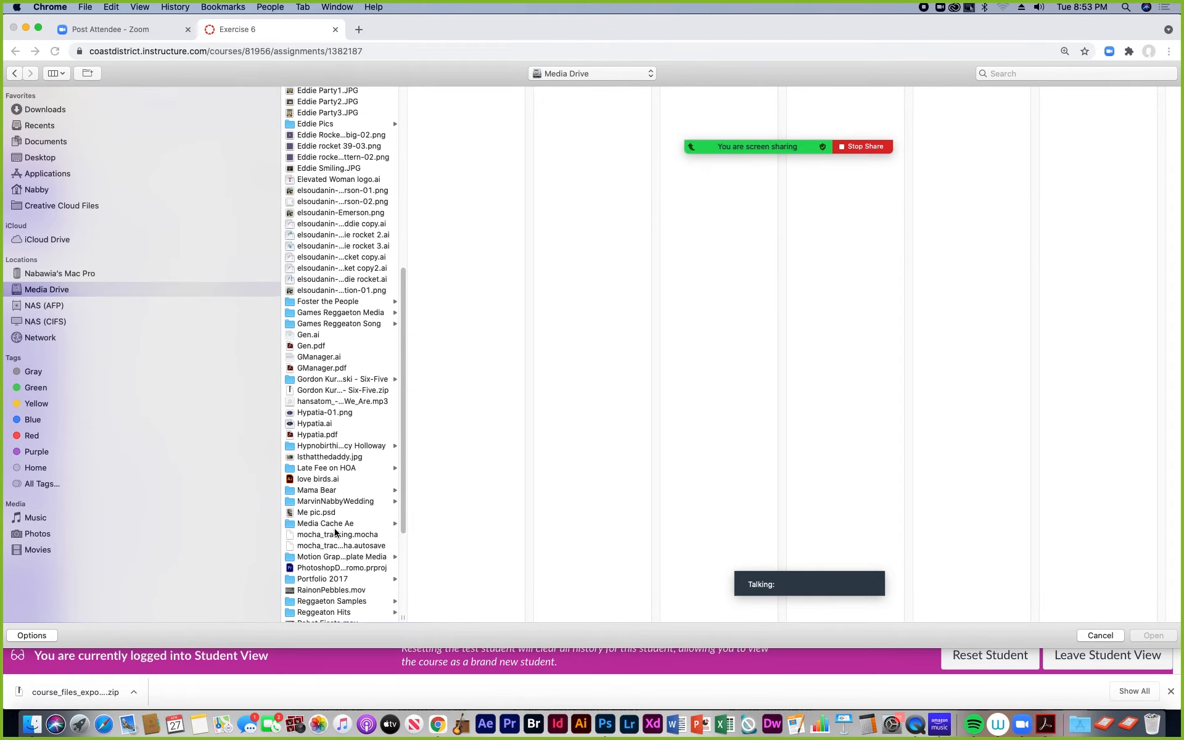
{"action": "scroll", "coordinate": [328, 542], "scroll_direction": "down", "scroll_amount": 5}
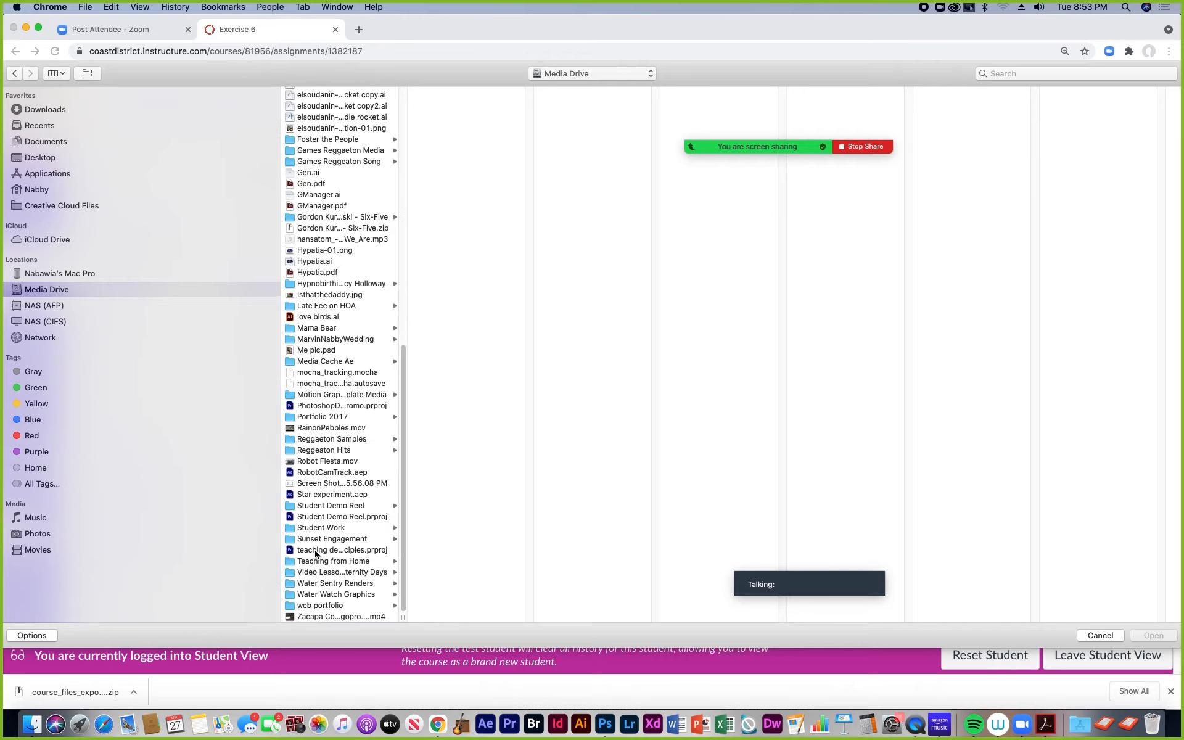
{"action": "left_click", "coordinate": [315, 562]}
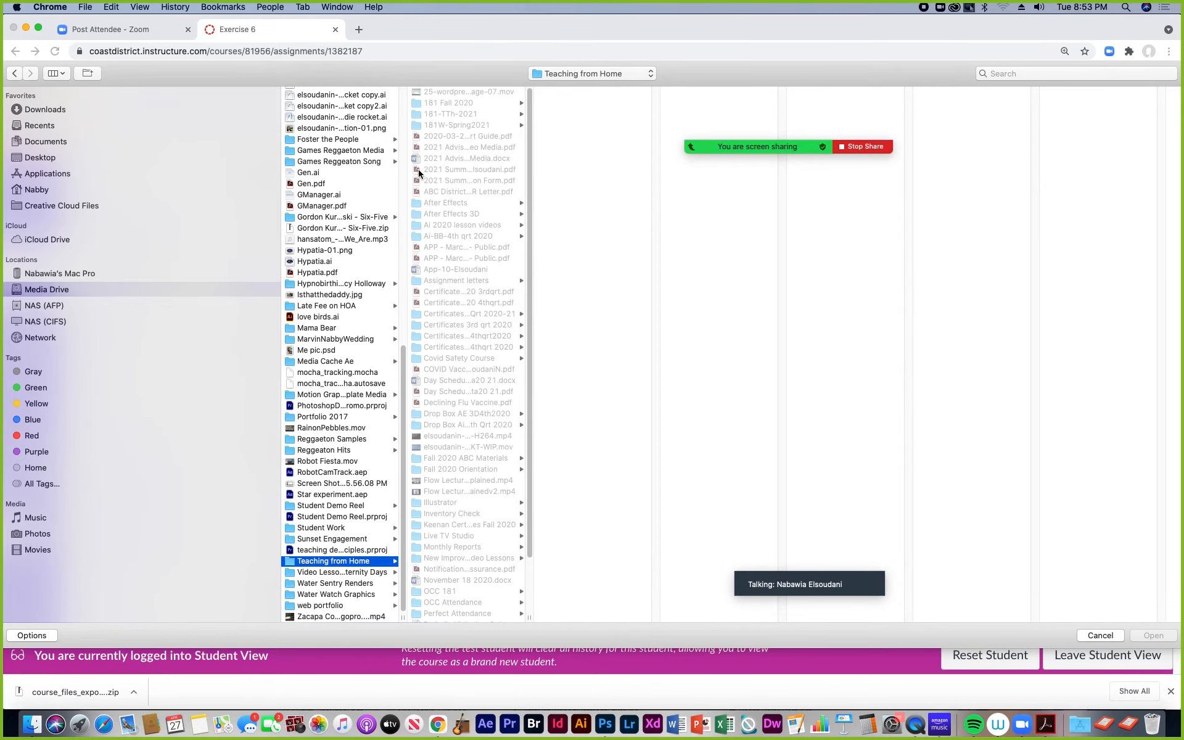
{"action": "left_click", "coordinate": [442, 114]}
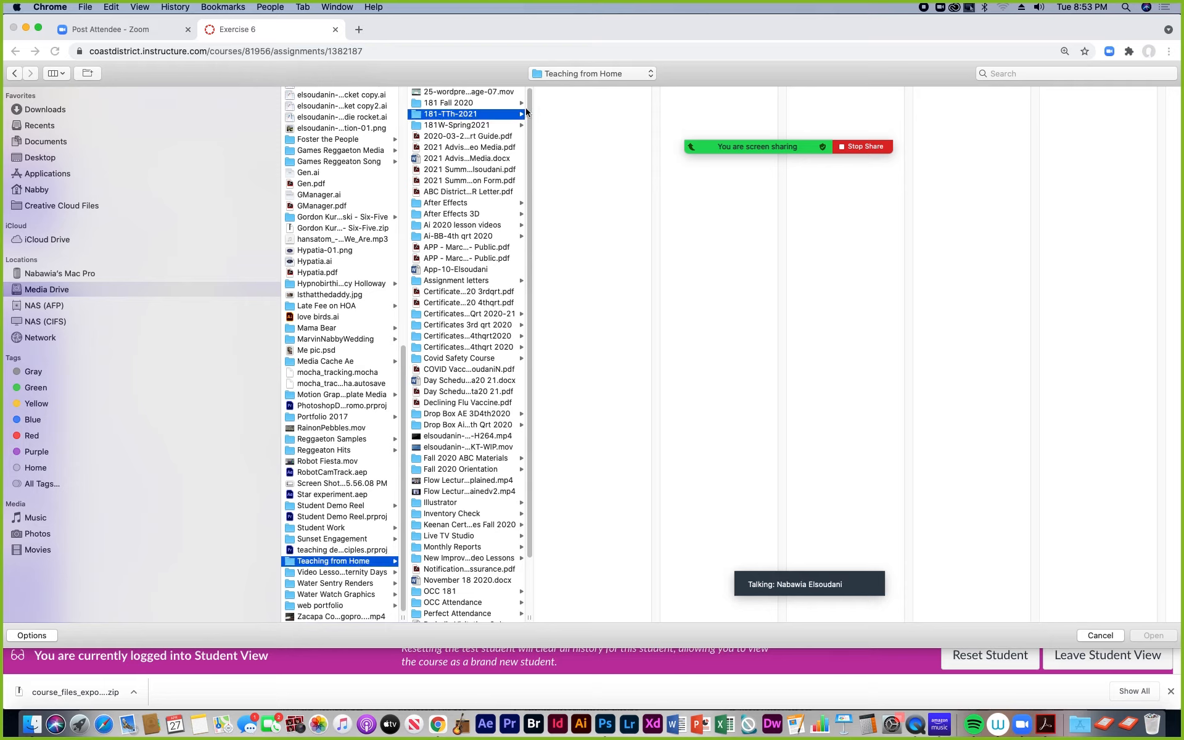
{"action": "left_click", "coordinate": [570, 382]}
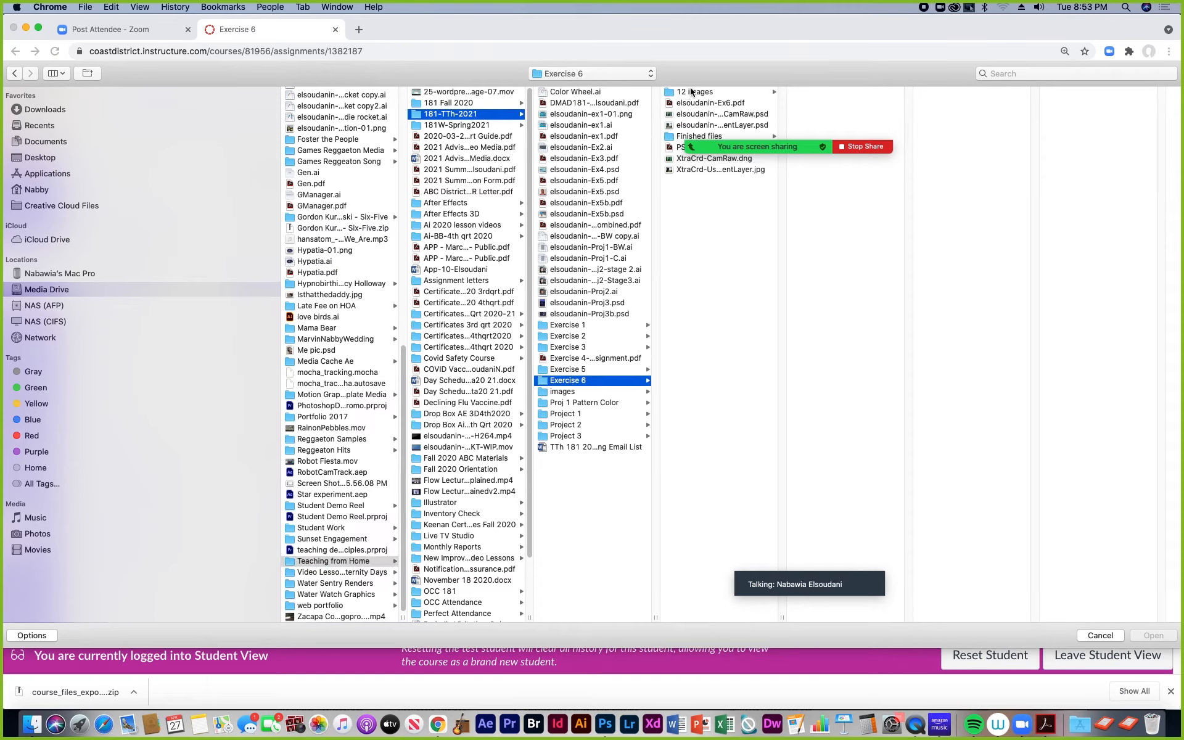
{"action": "mouse_move", "coordinate": [748, 156]}
{"action": "left_click_drag", "start_coordinate": [549, 134], "coordinate": [763, 349]}
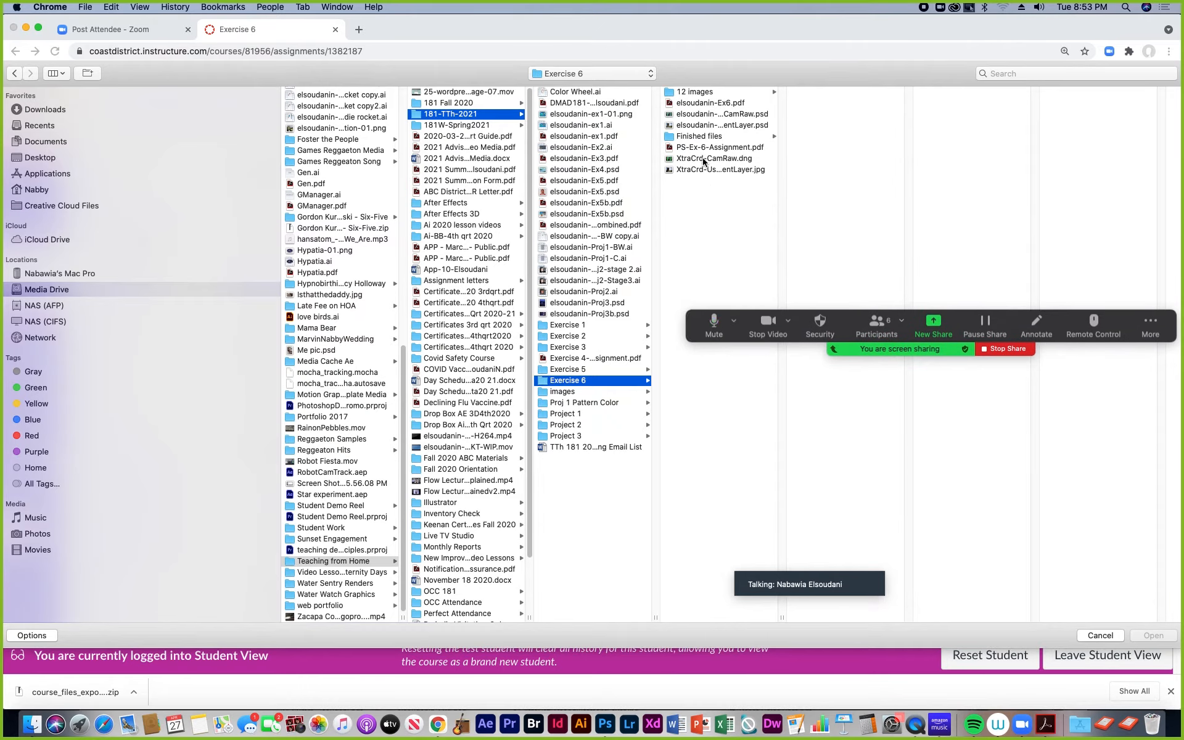
Step: Check the pages of the student's Ex6.pdf in its preview and attach it as the submission's first file
{"action": "left_click", "coordinate": [705, 105]}
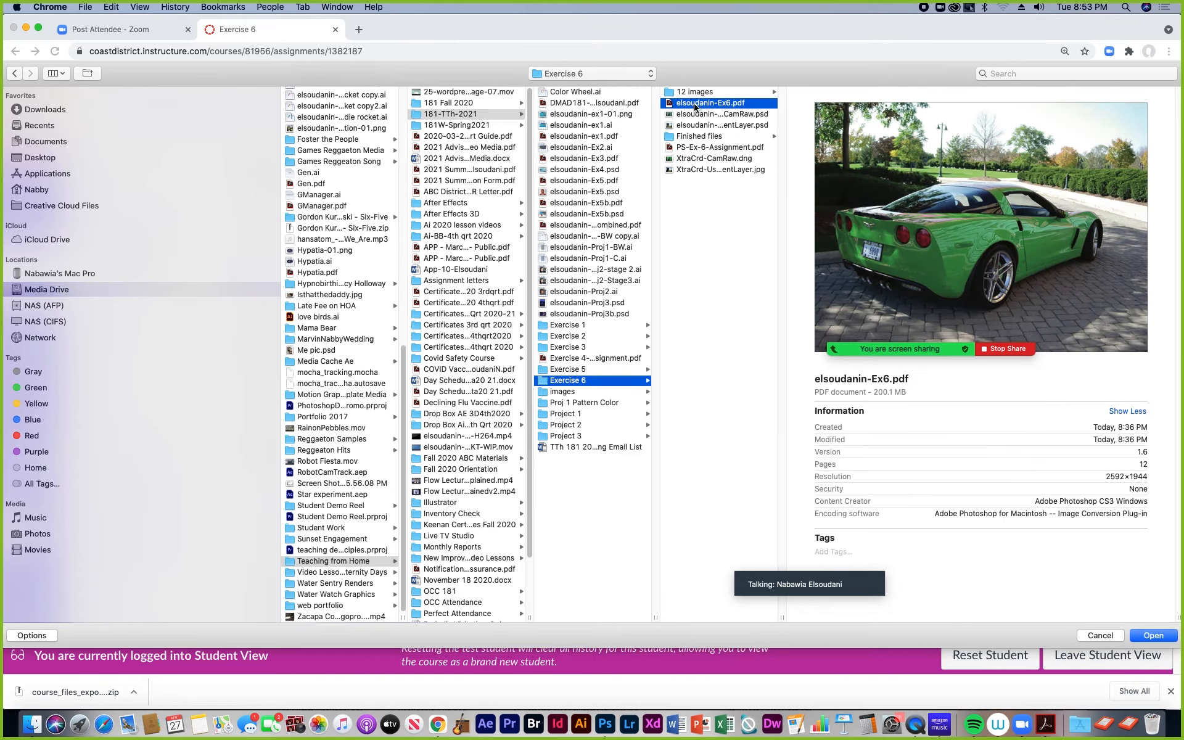
{"action": "mouse_move", "coordinate": [991, 324]}
{"action": "left_click", "coordinate": [992, 325]}
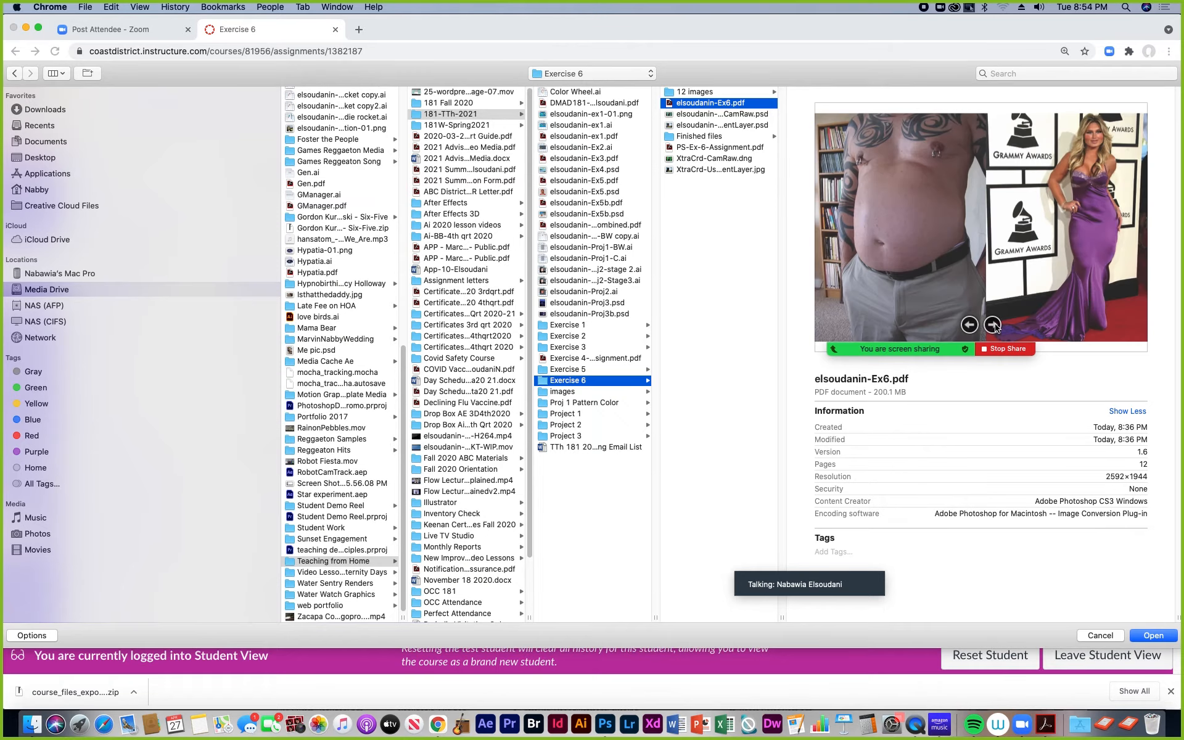
{"action": "left_click", "coordinate": [993, 325]}
{"action": "left_click", "coordinate": [993, 325]}
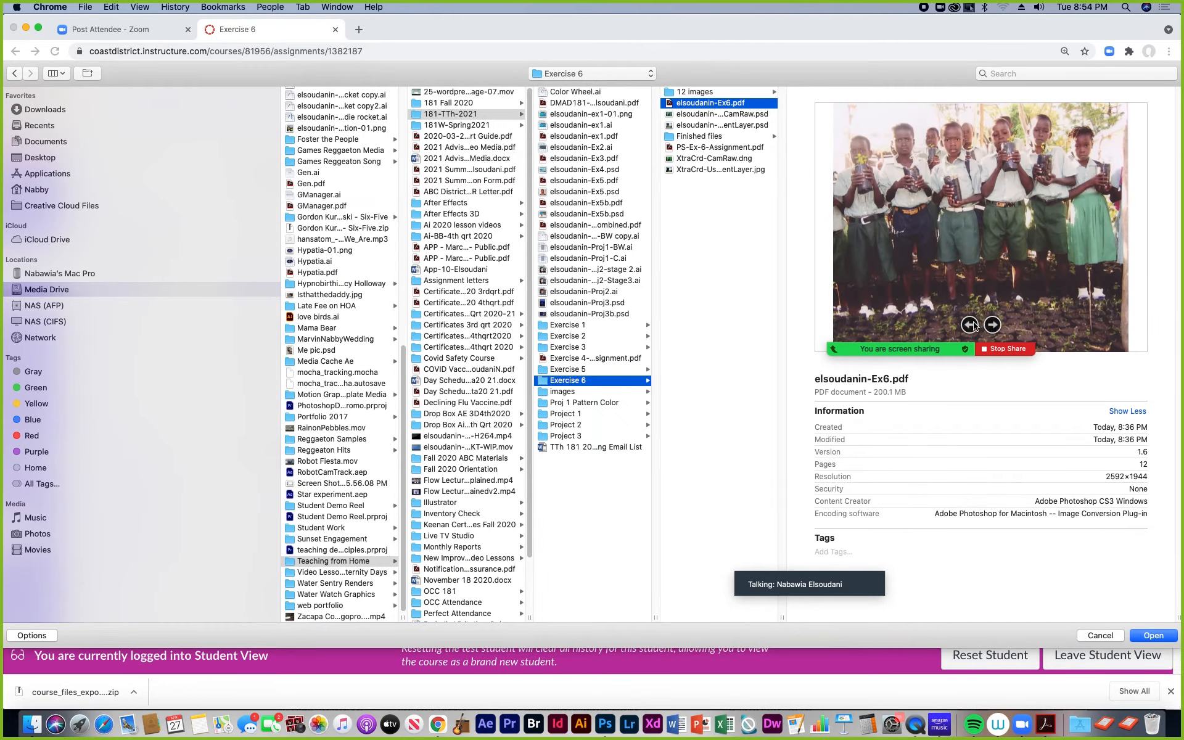
{"action": "left_click", "coordinate": [970, 325]}
{"action": "left_click", "coordinate": [992, 325]}
{"action": "left_click", "coordinate": [992, 326]}
{"action": "left_click", "coordinate": [993, 325]}
{"action": "left_click", "coordinate": [992, 325]}
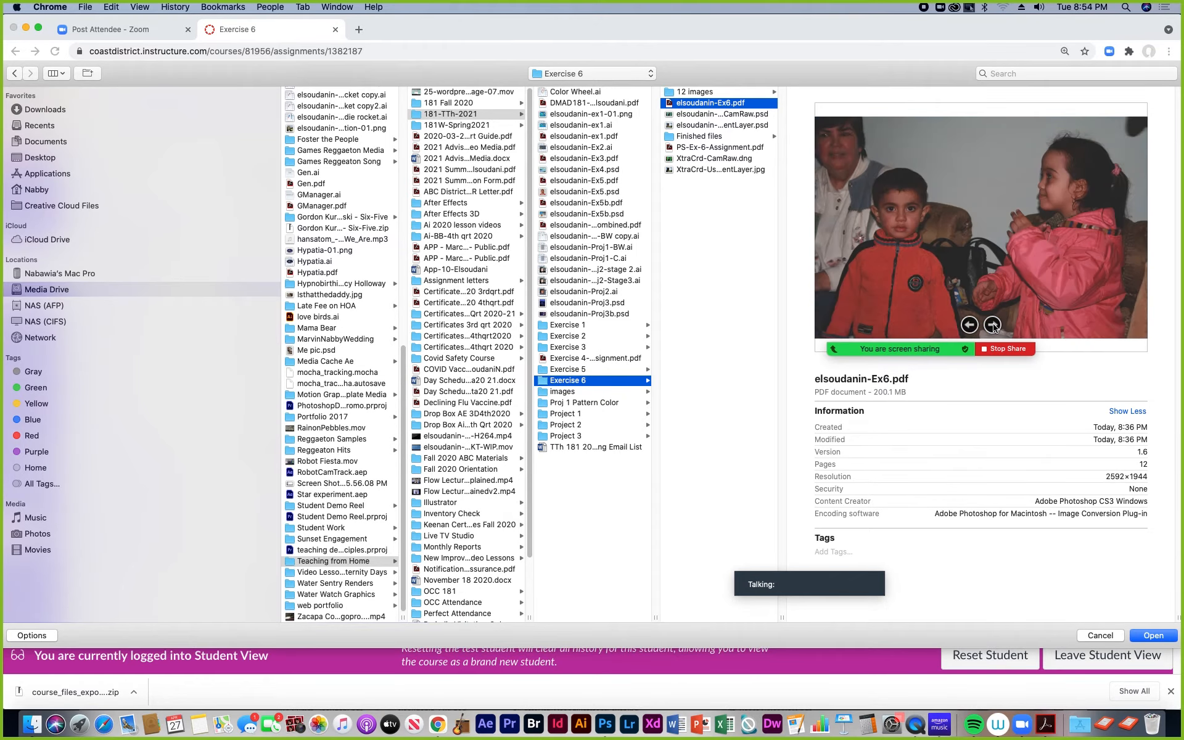
{"action": "left_click", "coordinate": [992, 325]}
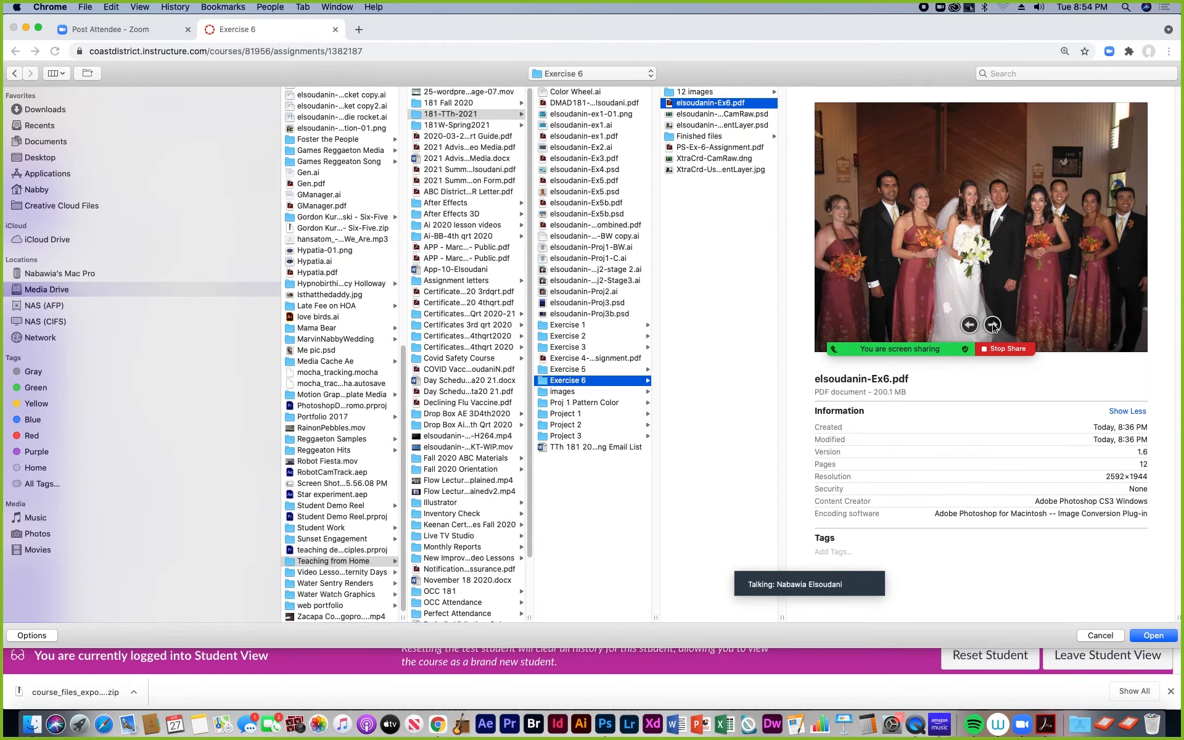
{"action": "left_click", "coordinate": [1154, 636]}
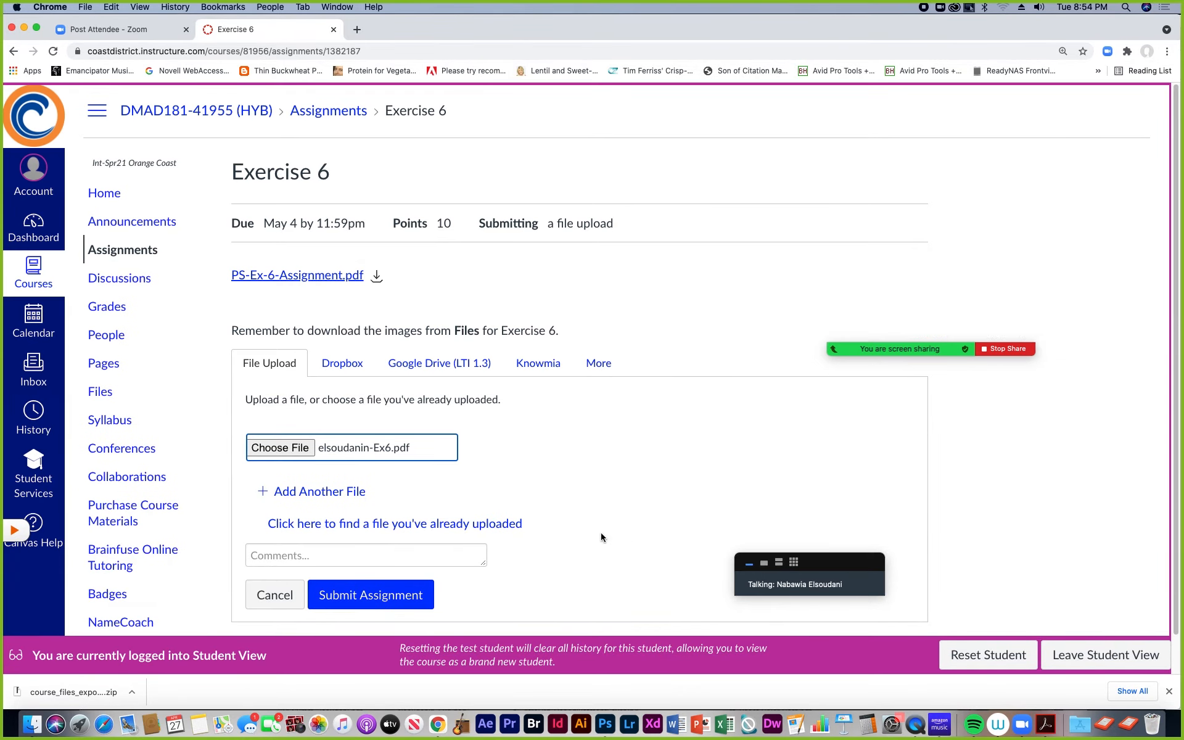
Step: Add a second file to the submission, the student's XtraCrd-UseAdjustmentLayer.psd from the Exercise 6 folder
{"action": "left_click", "coordinate": [307, 493]}
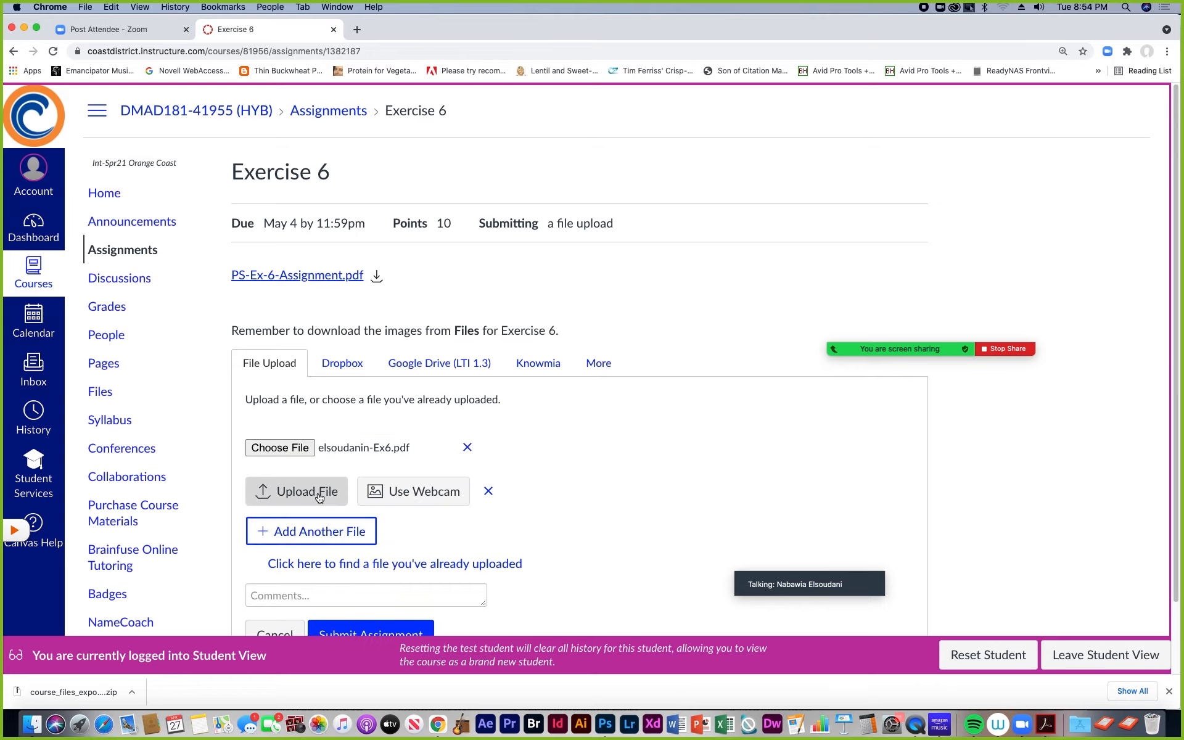
{"action": "left_click", "coordinate": [300, 494]}
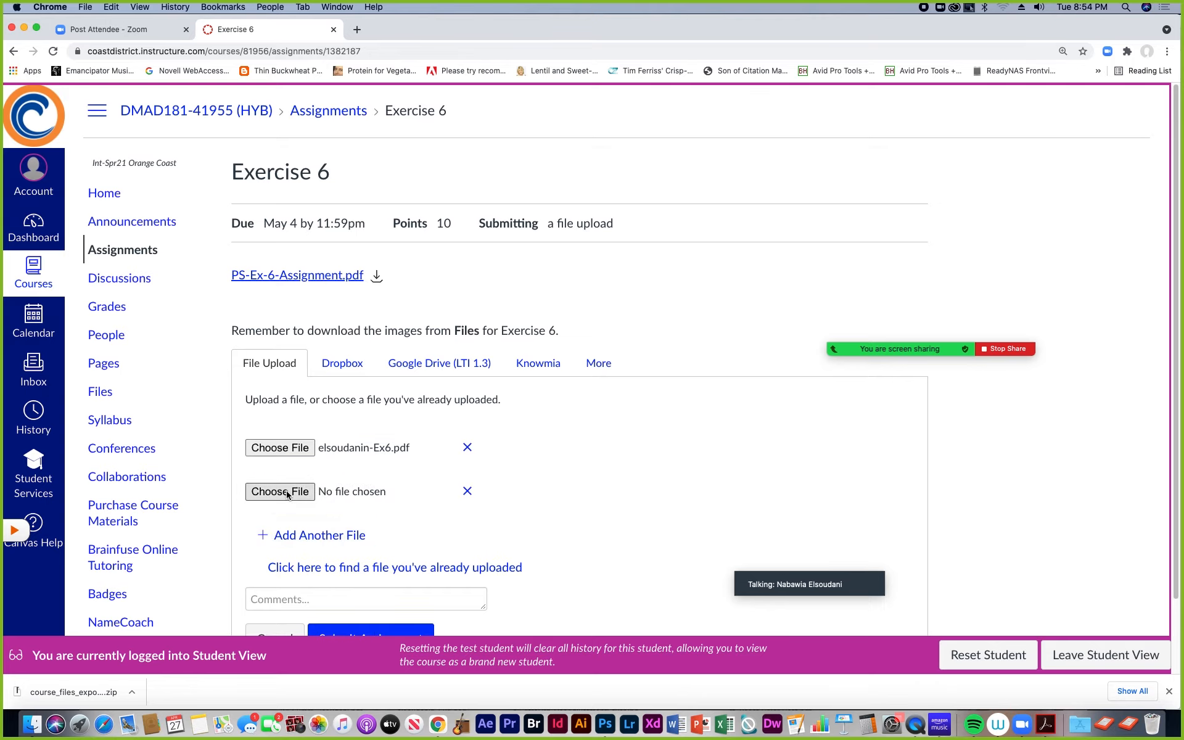
{"action": "left_click", "coordinate": [287, 494]}
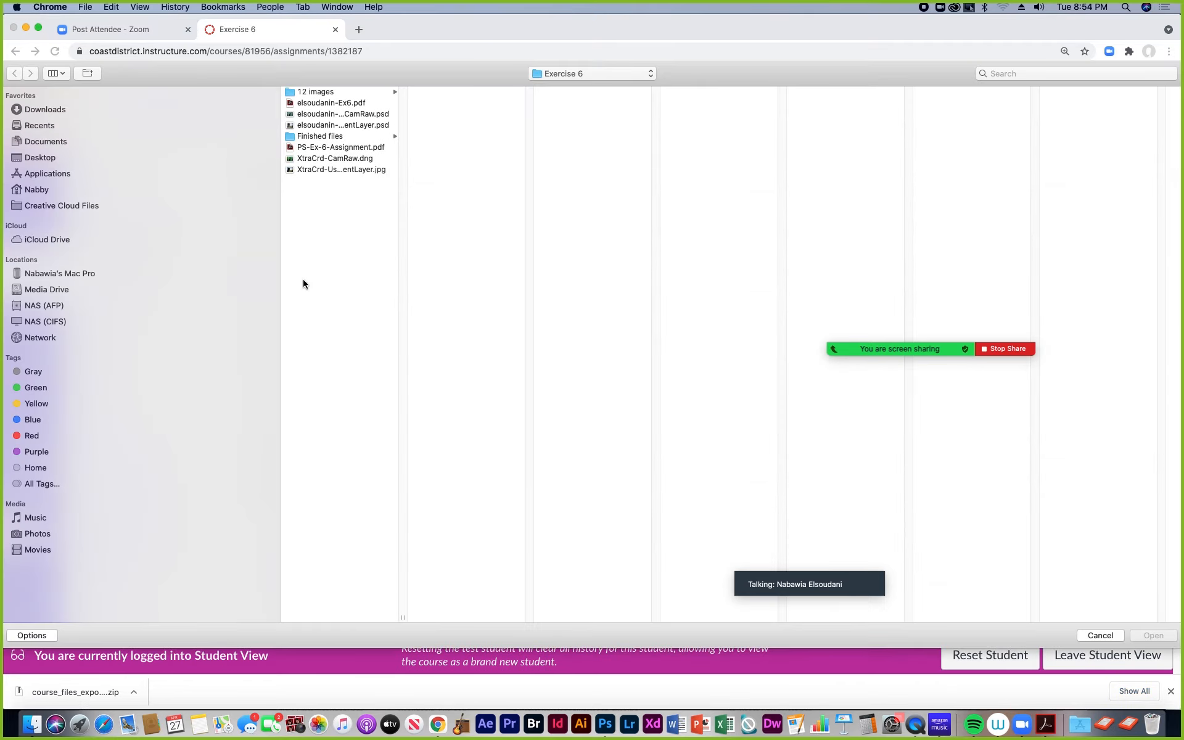
{"action": "double_click", "coordinate": [406, 615]}
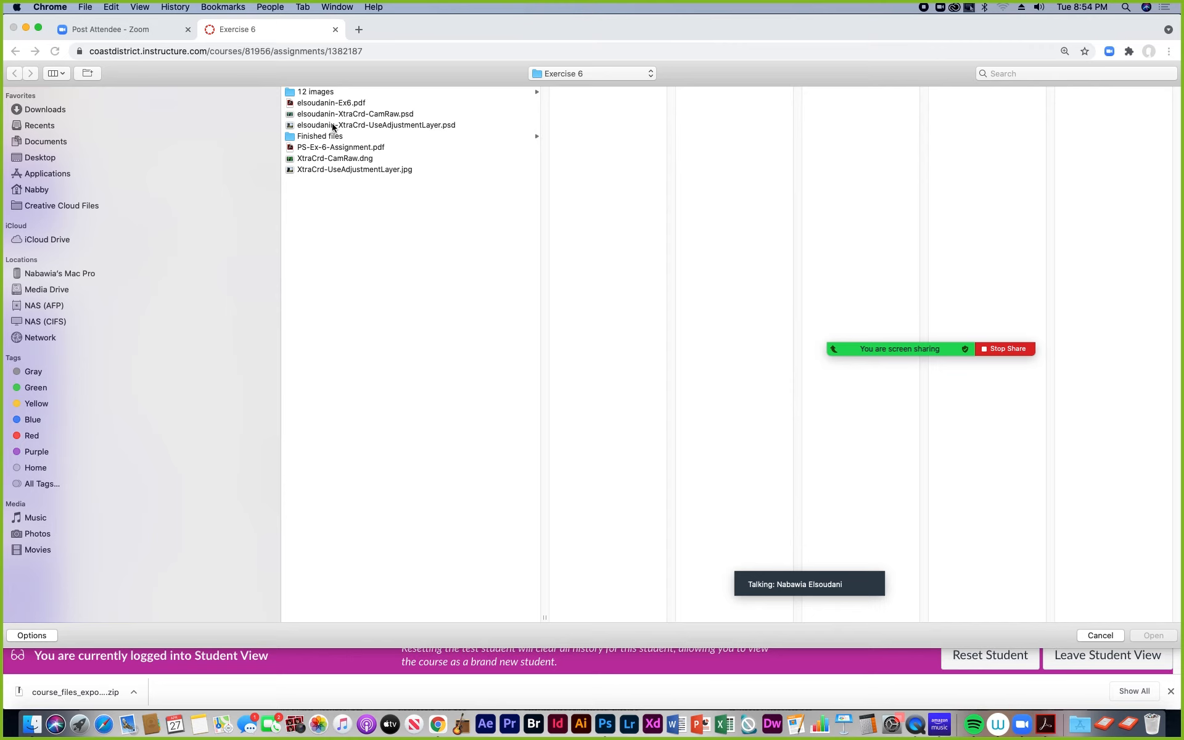
{"action": "left_click", "coordinate": [334, 127]}
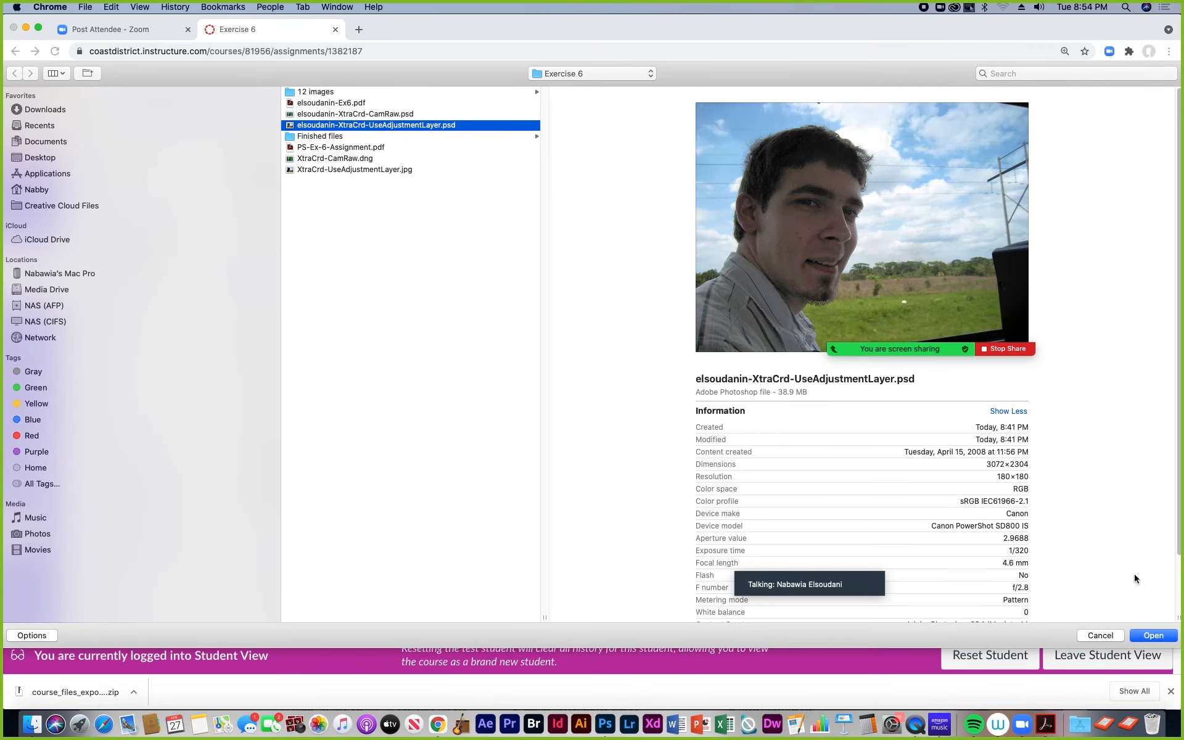
{"action": "left_click", "coordinate": [1152, 636]}
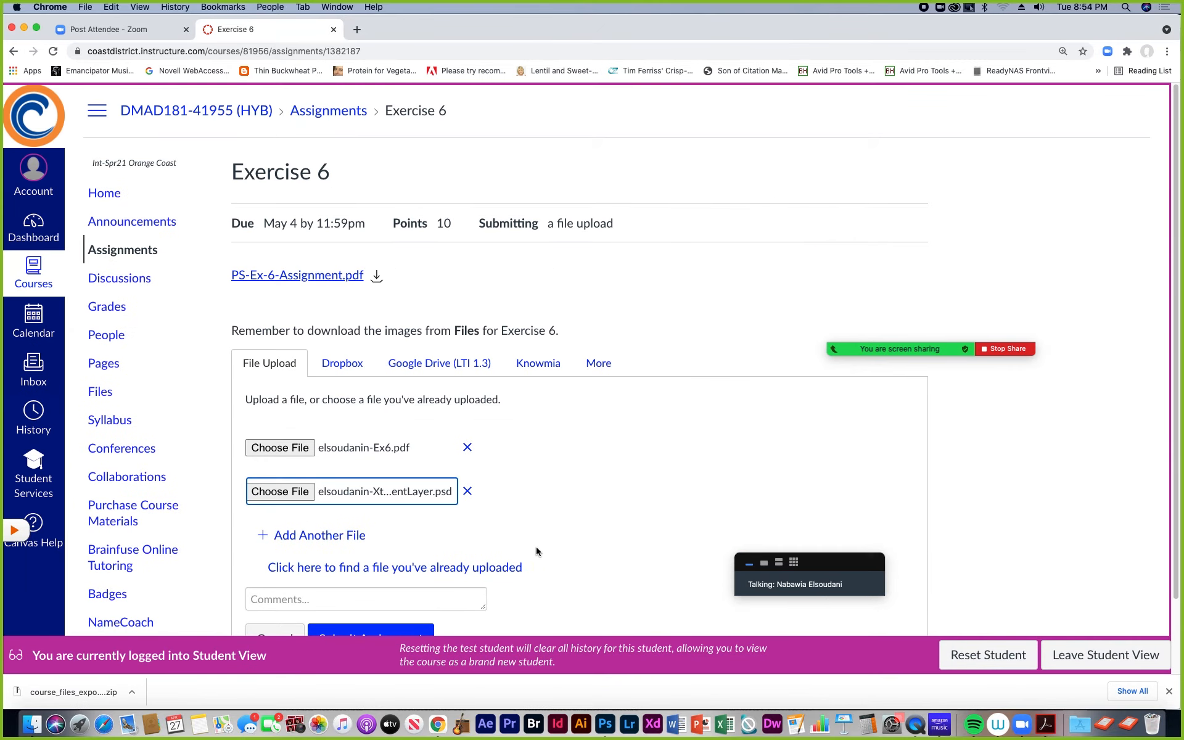
Step: Add a third file to the submission, the student's XtraCrd-CamRaw.psd from the Exercise 6 folder
{"action": "left_click", "coordinate": [340, 537]}
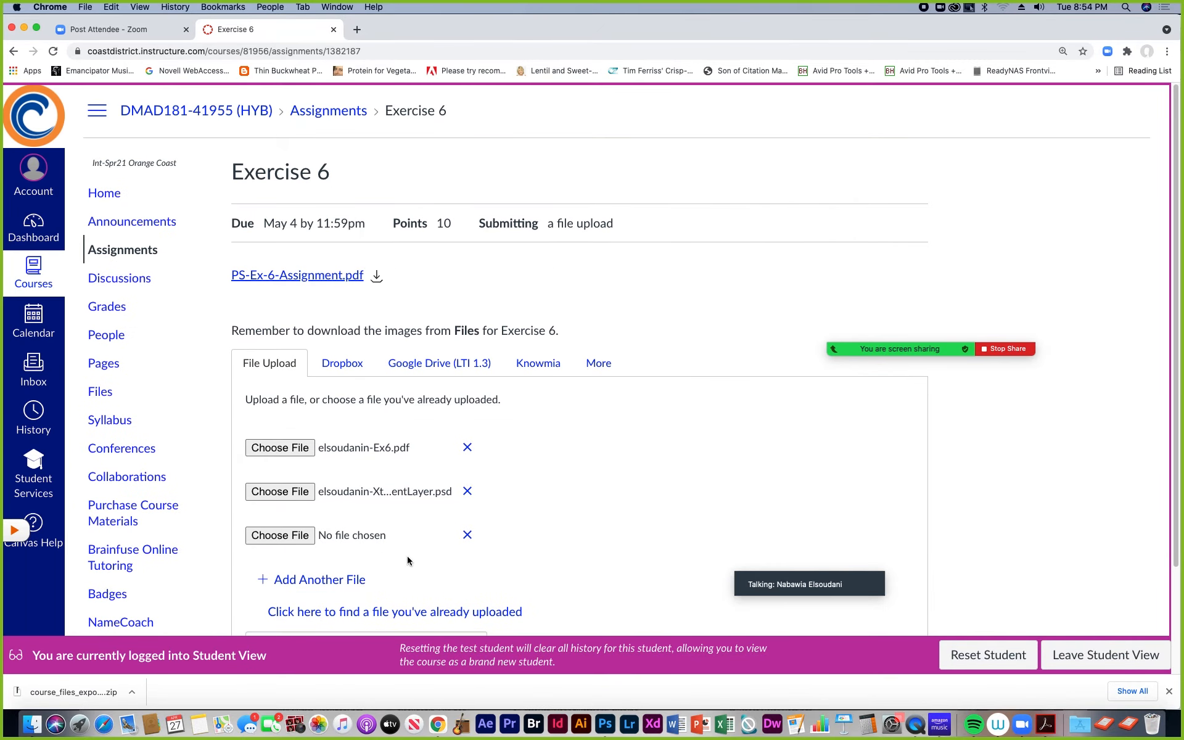
{"action": "left_click", "coordinate": [295, 537]}
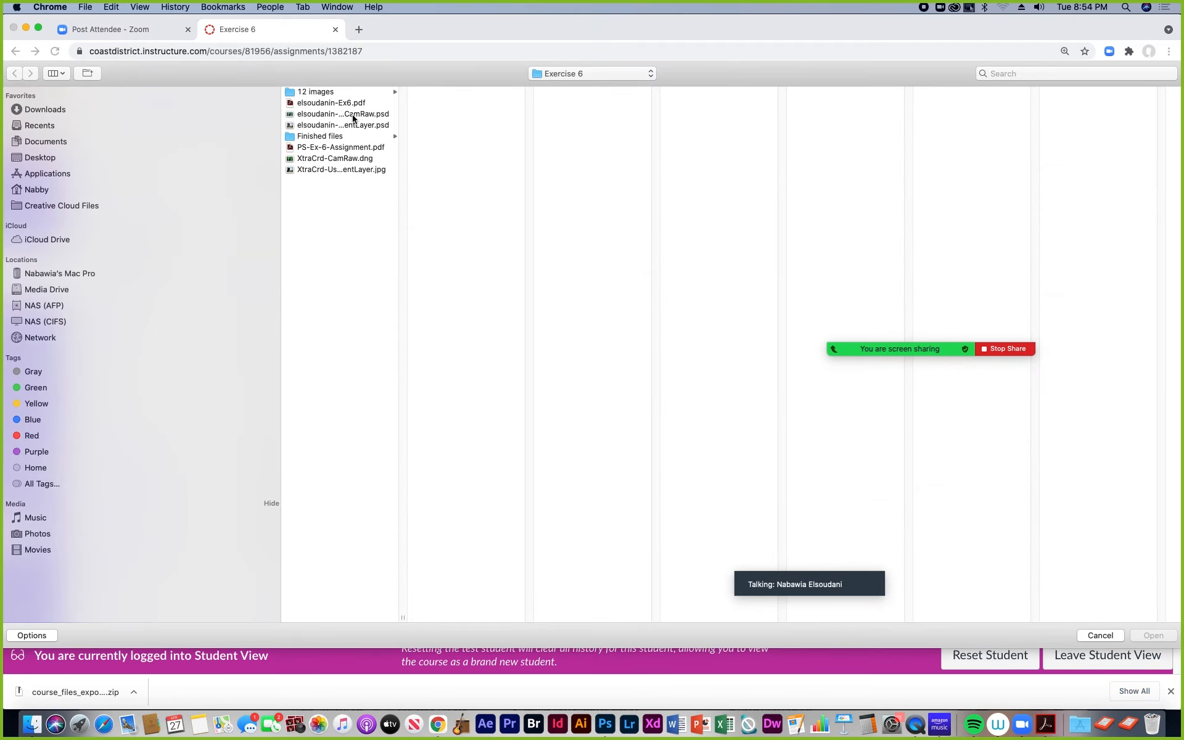
{"action": "left_click_drag", "start_coordinate": [400, 615], "coordinate": [576, 574]}
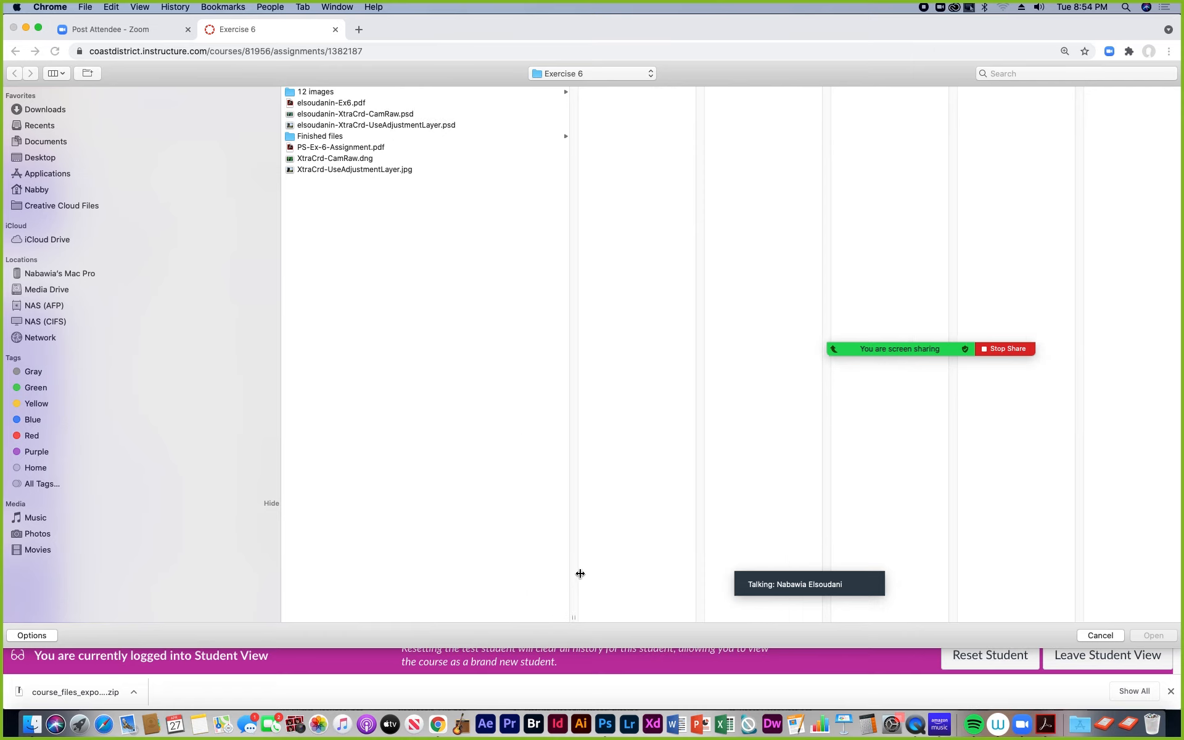
{"action": "left_click", "coordinate": [337, 115]}
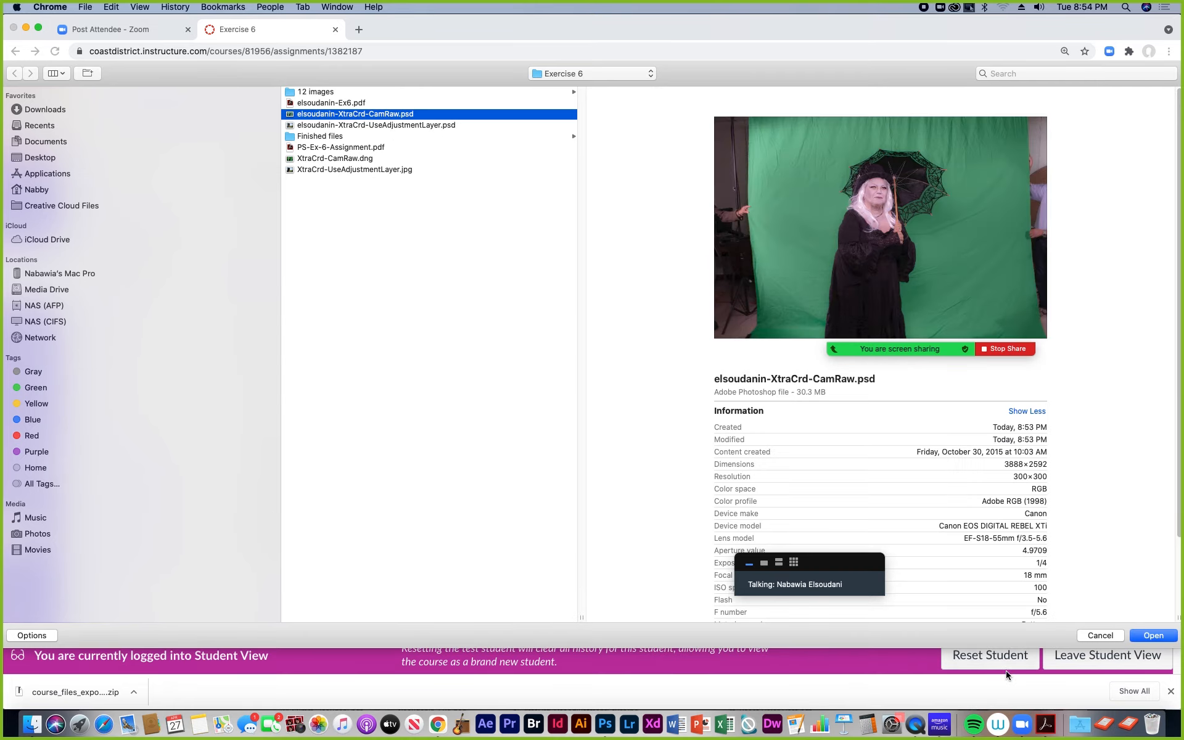
{"action": "left_click", "coordinate": [1152, 635]}
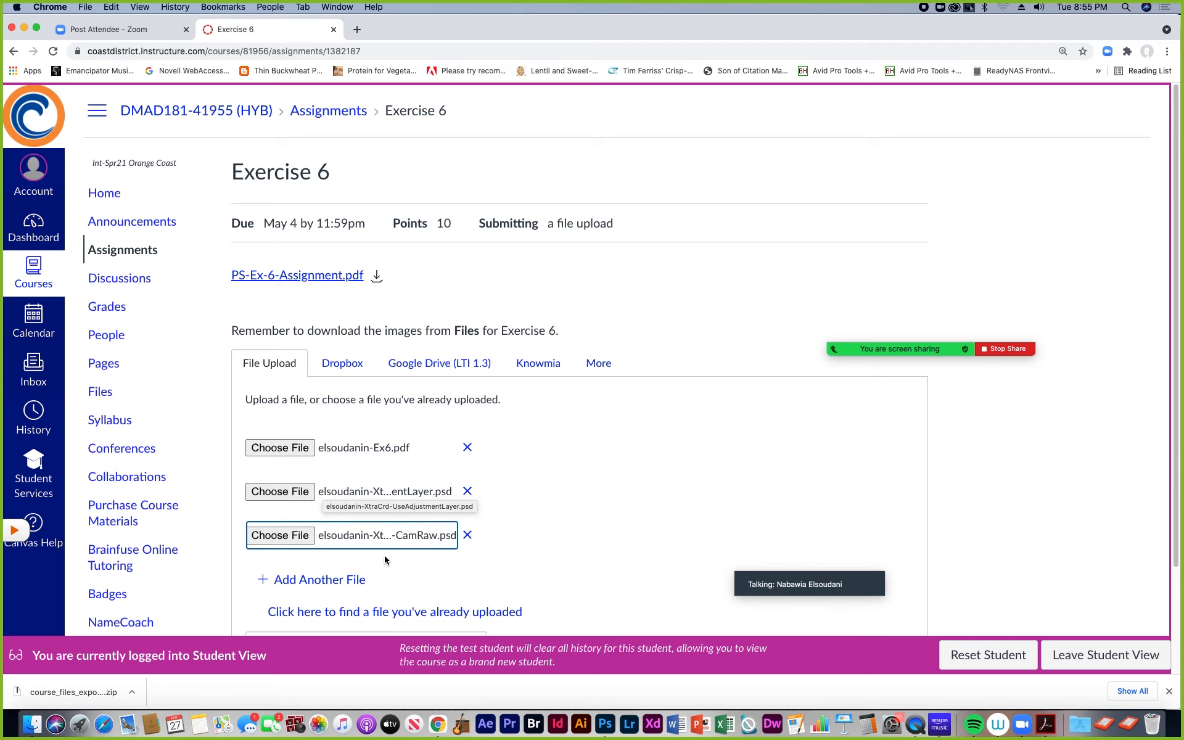
Step: Submit the Exercise 6 assignment with its three attached files and stop sharing the screen in the Zoom meeting
{"action": "scroll", "coordinate": [541, 589], "scroll_direction": "down", "scroll_amount": 3}
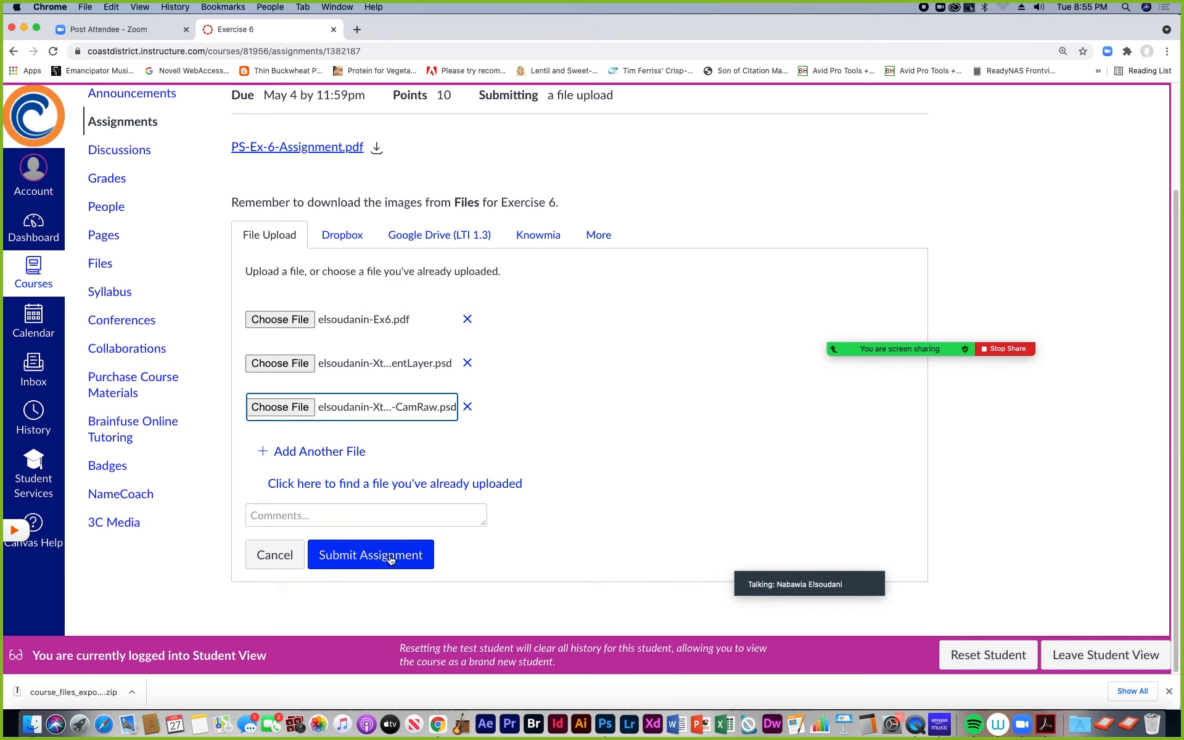
{"action": "left_click", "coordinate": [371, 558]}
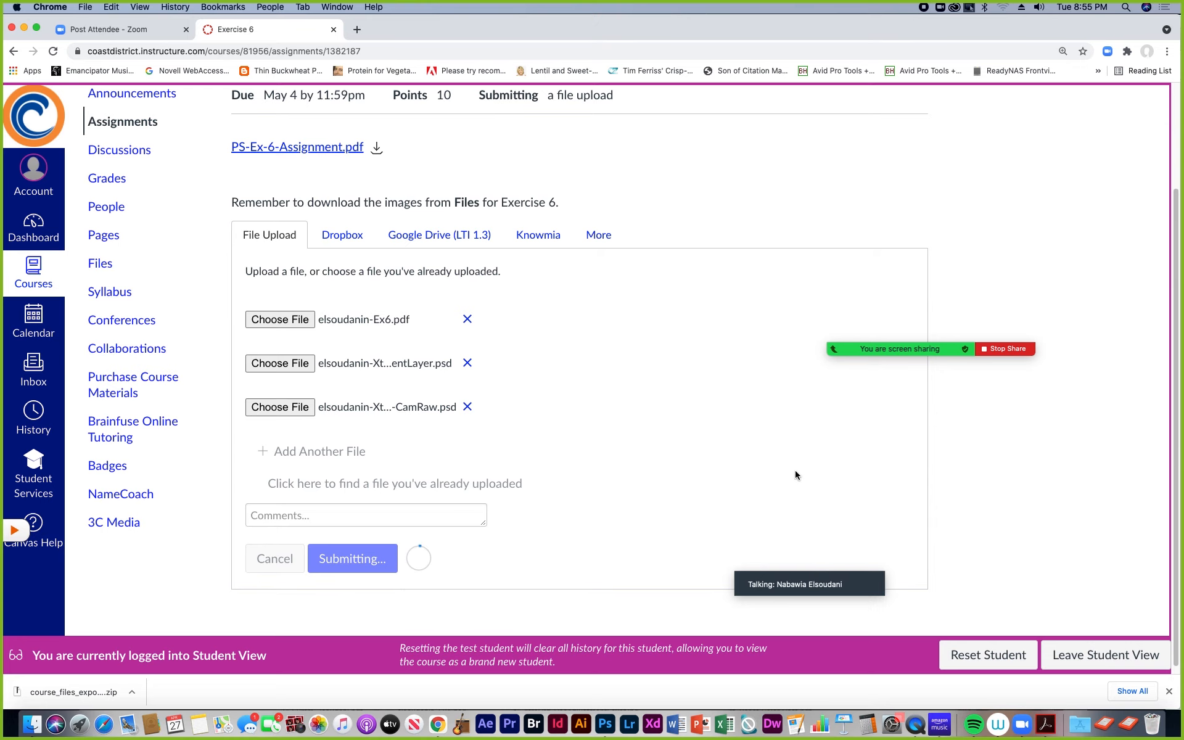
{"action": "scroll", "coordinate": [796, 479], "scroll_direction": "down", "scroll_amount": 2}
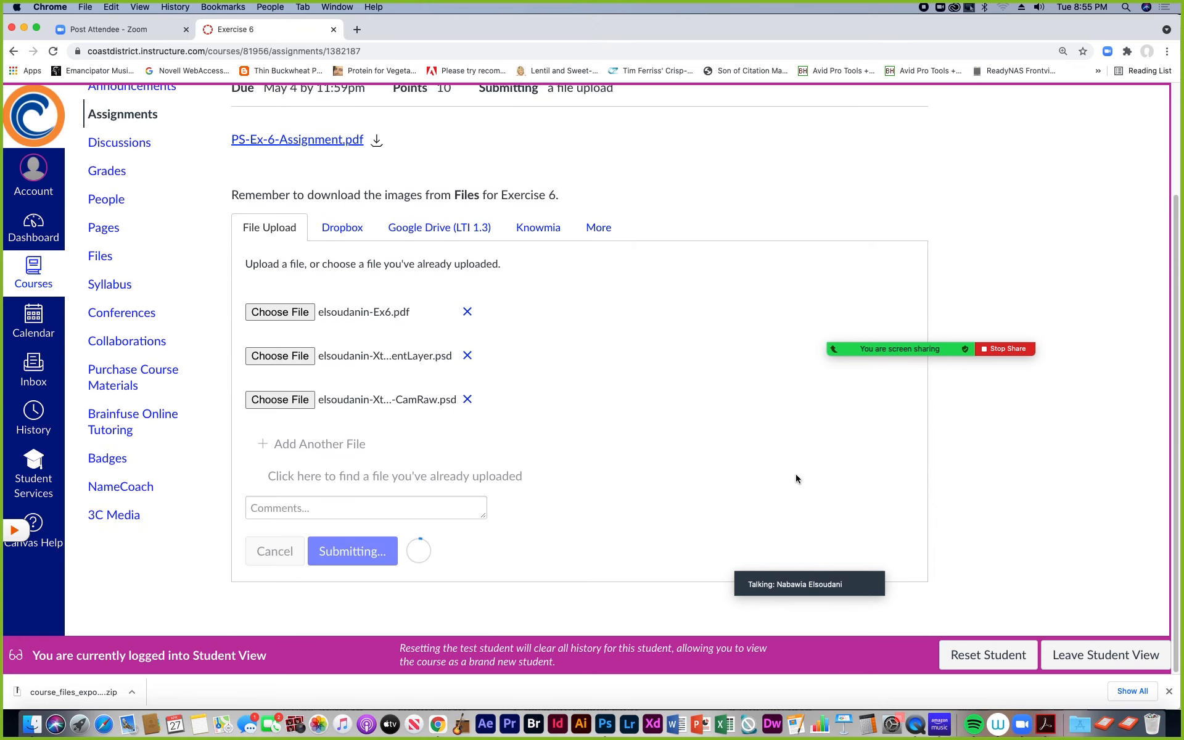
{"action": "scroll", "coordinate": [796, 479], "scroll_direction": "up", "scroll_amount": 2}
{"action": "scroll", "coordinate": [807, 461], "scroll_direction": "down", "scroll_amount": 2}
{"action": "left_click", "coordinate": [1007, 349]}
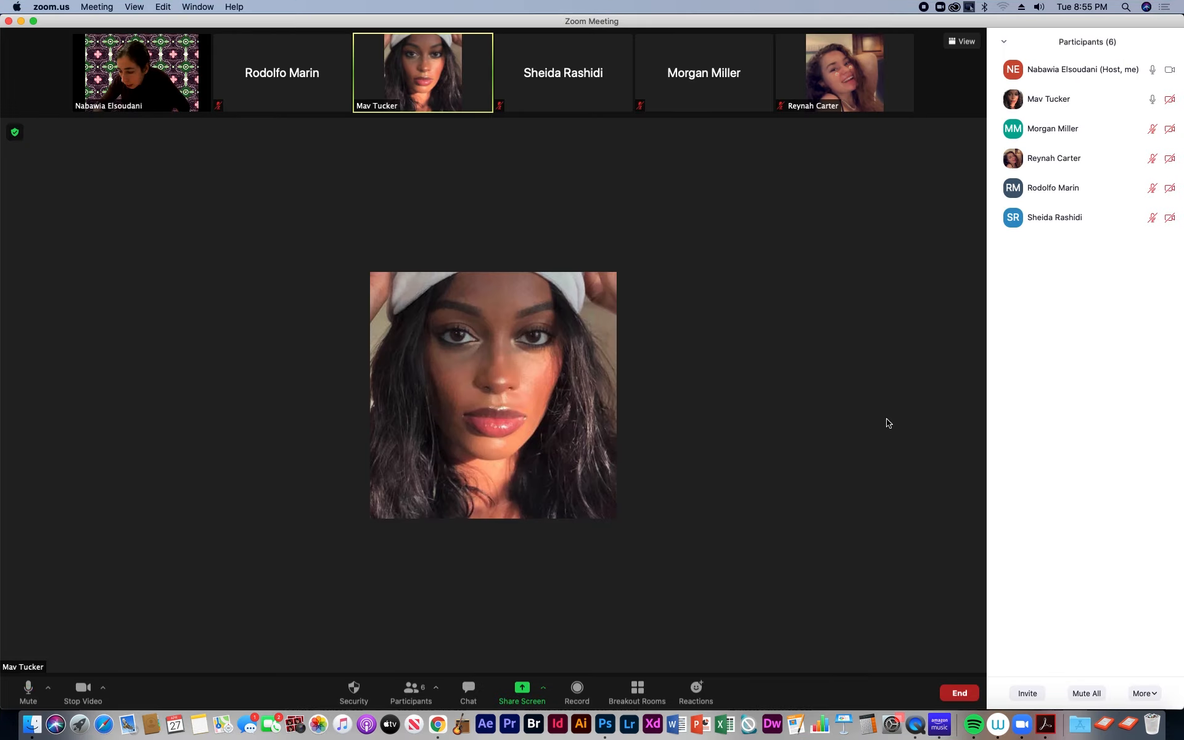